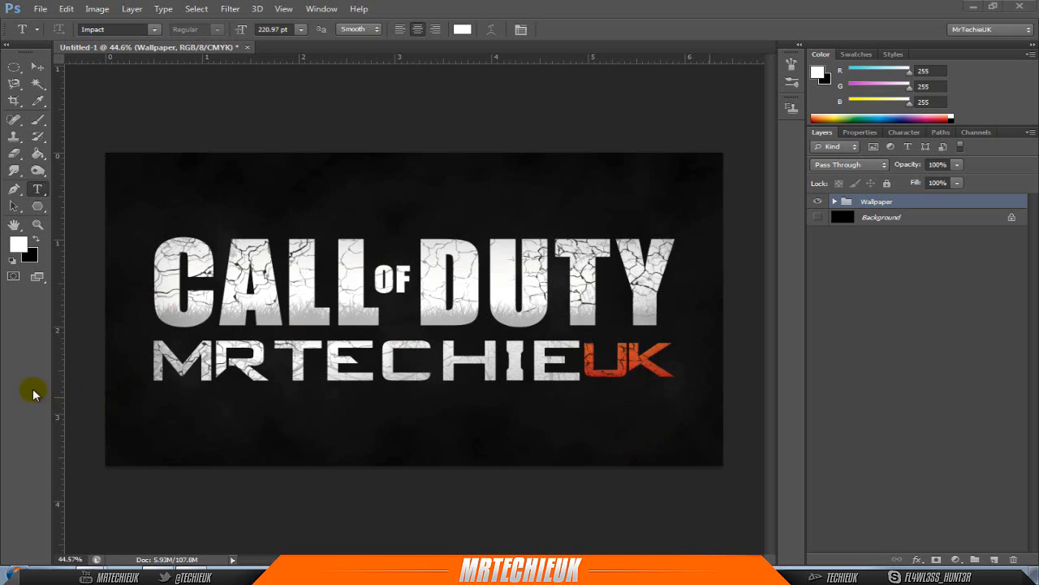
Step: Create a new RGB document 1920 pixels wide by 1080 pixels high with a custom resolution in pixels per inch
left_click(40, 9)
left_click(52, 25)
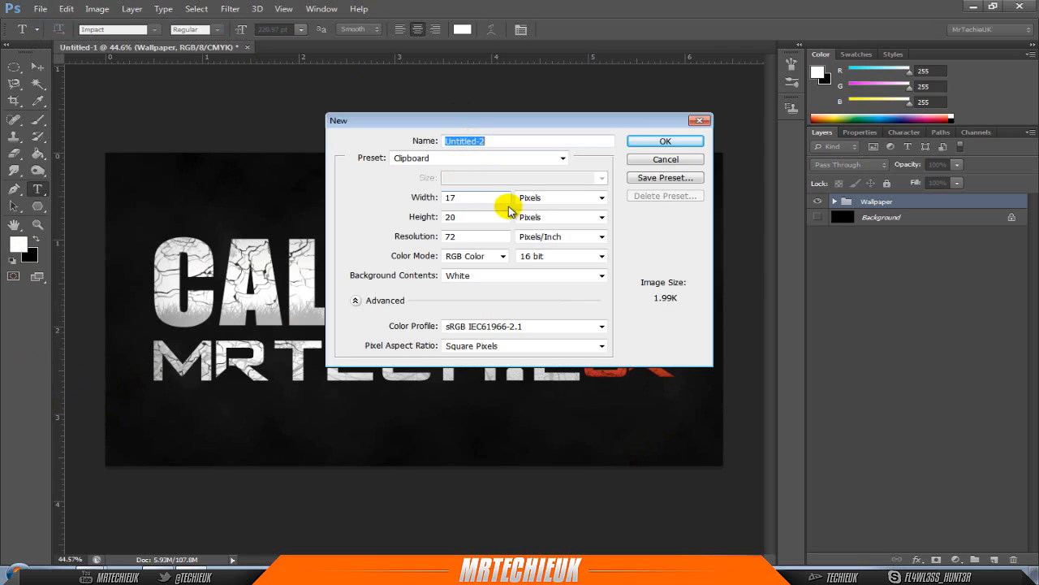
key("Tab")
type("1")
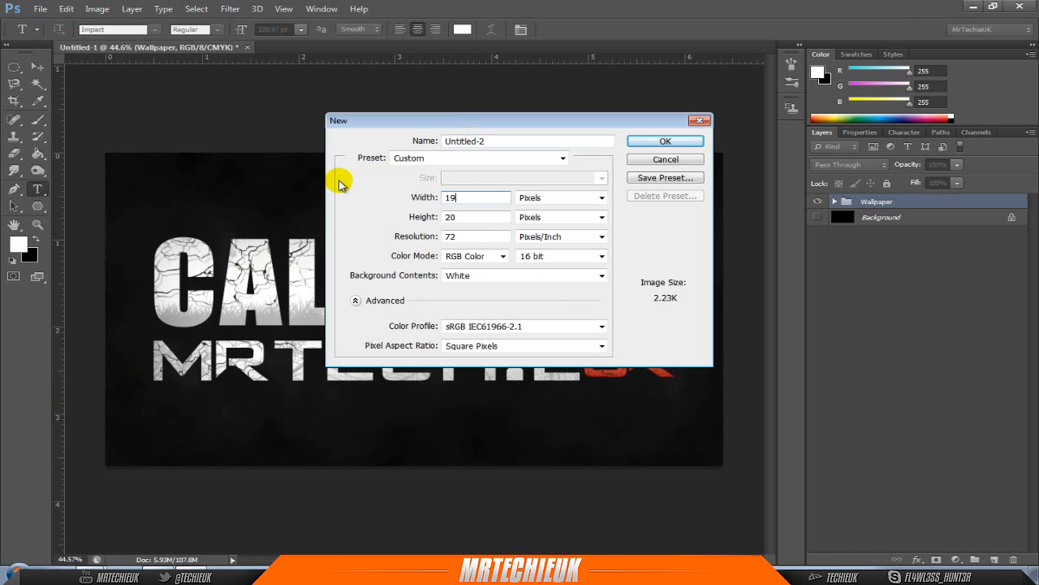
key("Tab")
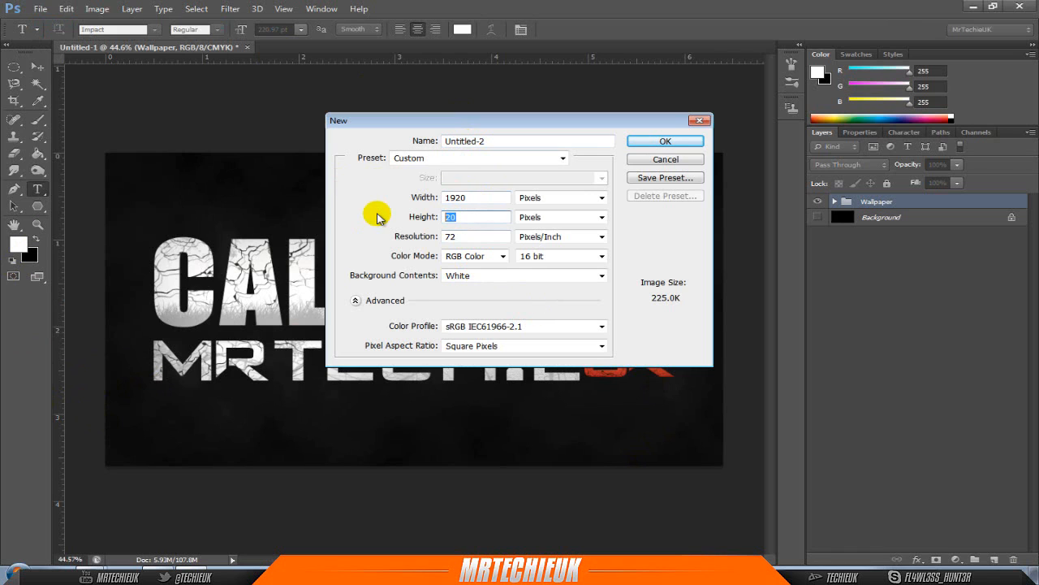
type("1080")
key("Tab")
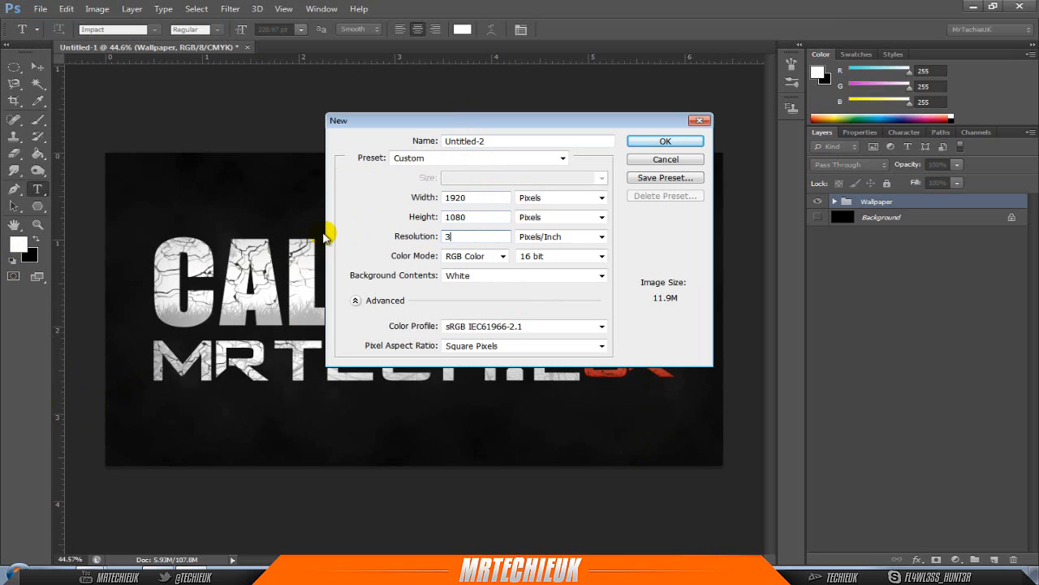
left_click(665, 141)
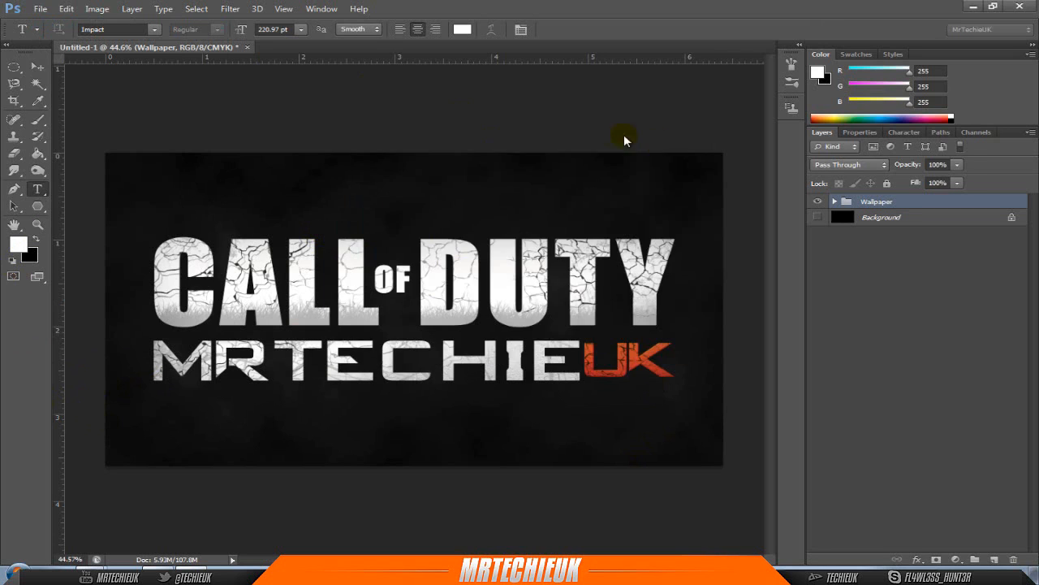
scroll(511, 203, "down", 1)
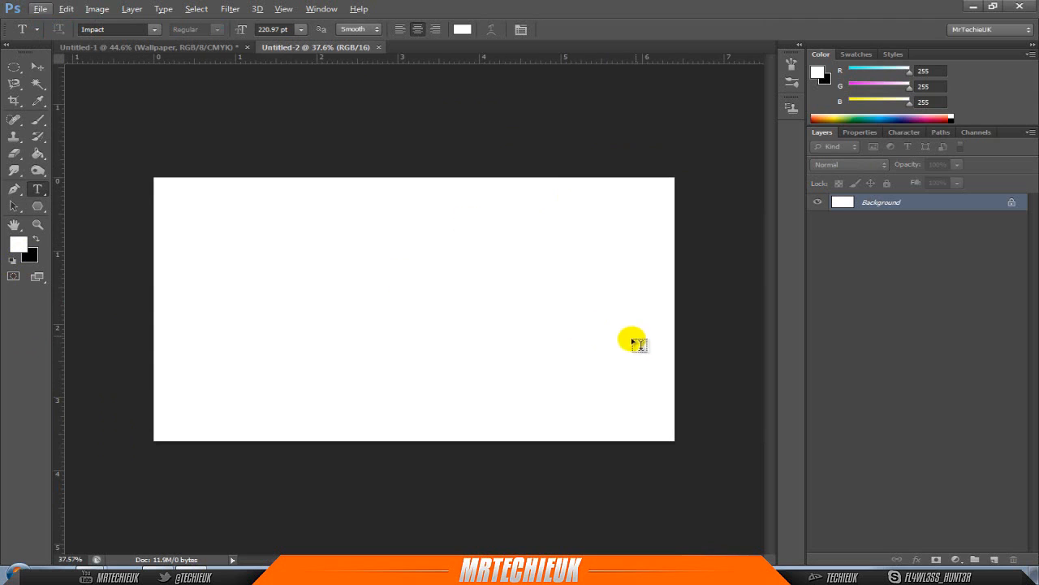
Step: Fill the background with black and place a vertical and a horizontal guide through the centre of the canvas
key("ctrl+BackSpace")
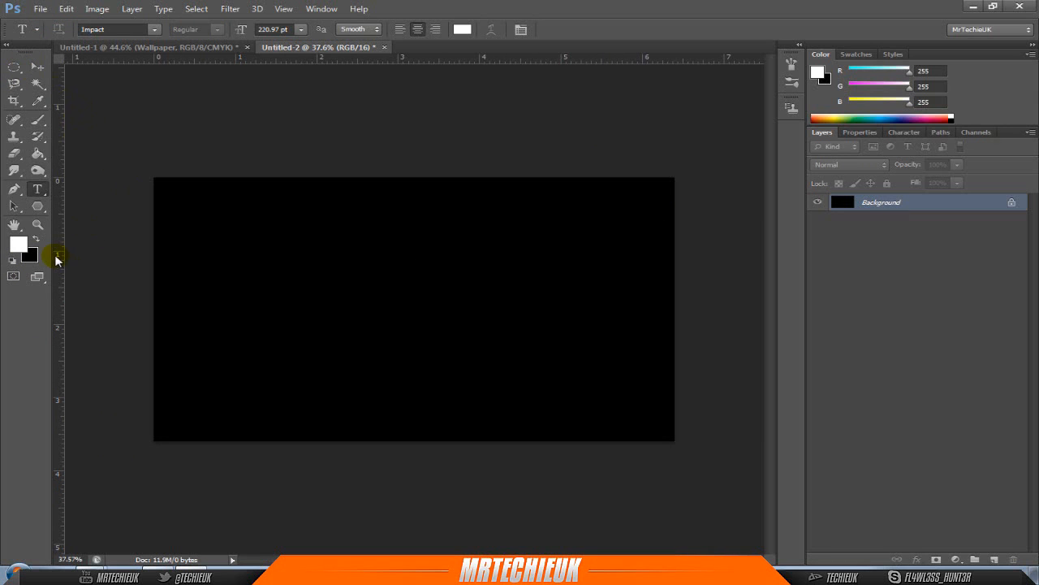
left_click_drag(57, 259, 414, 290)
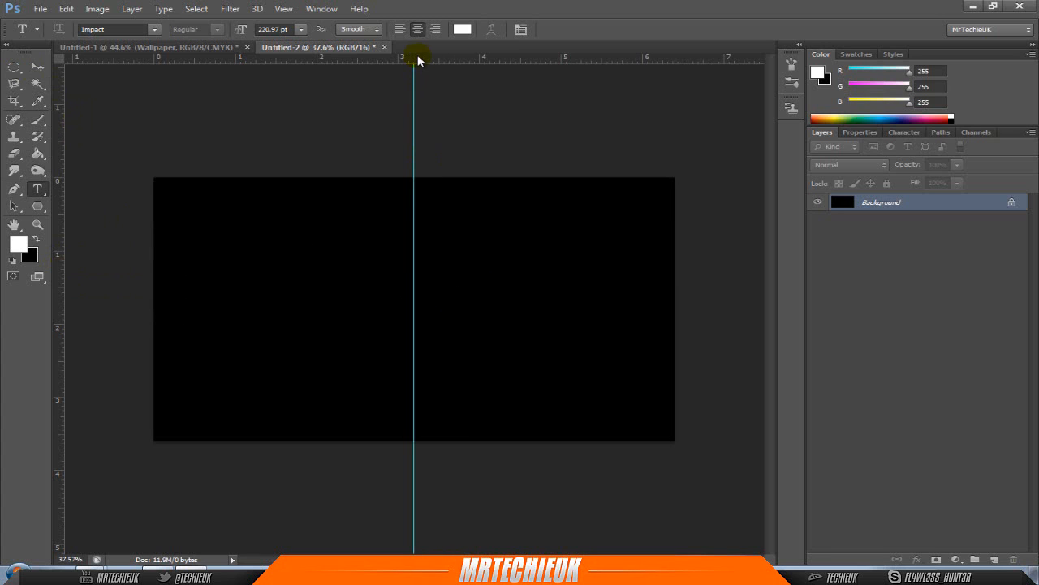
left_click_drag(418, 60, 426, 309)
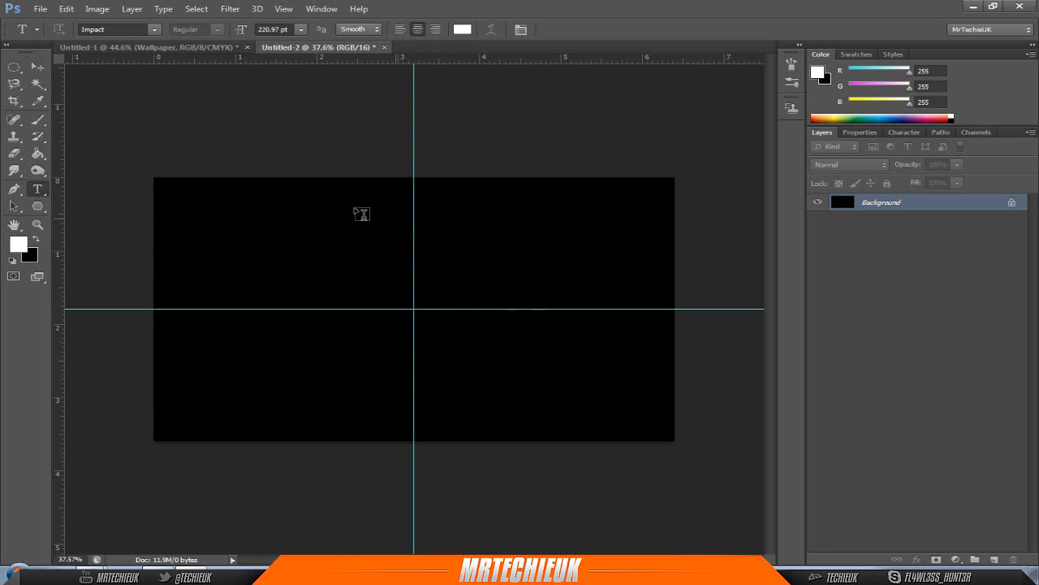
Step: Add the white text CALL in the Impact font on the left half of the canvas
left_click(153, 30)
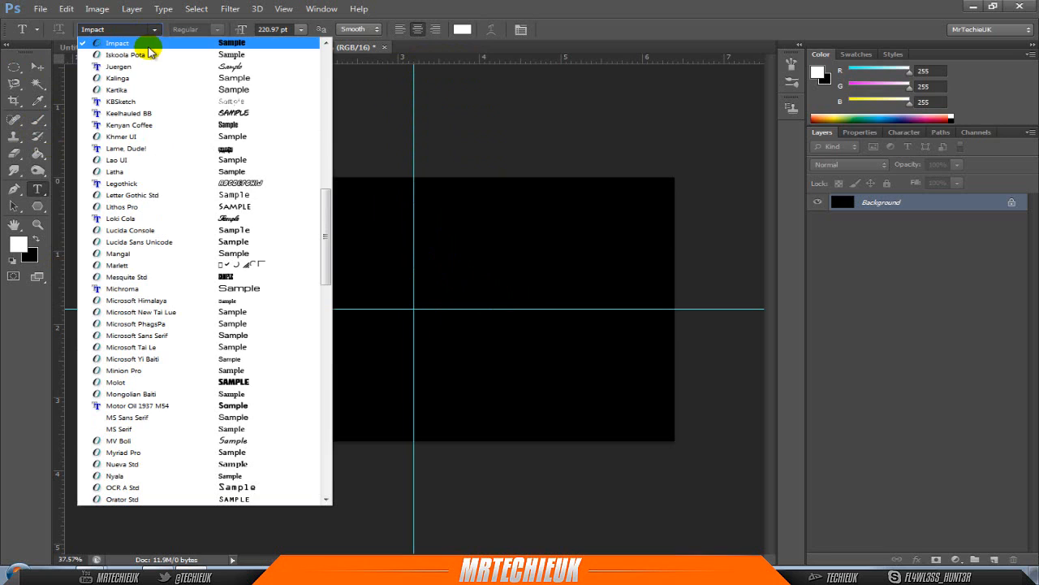
left_click(525, 7)
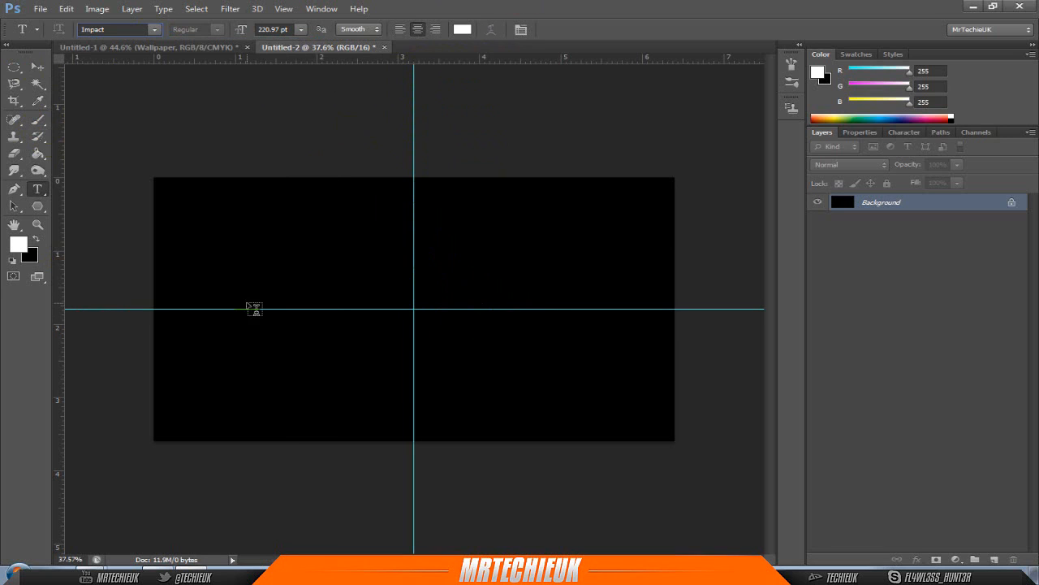
left_click(251, 270)
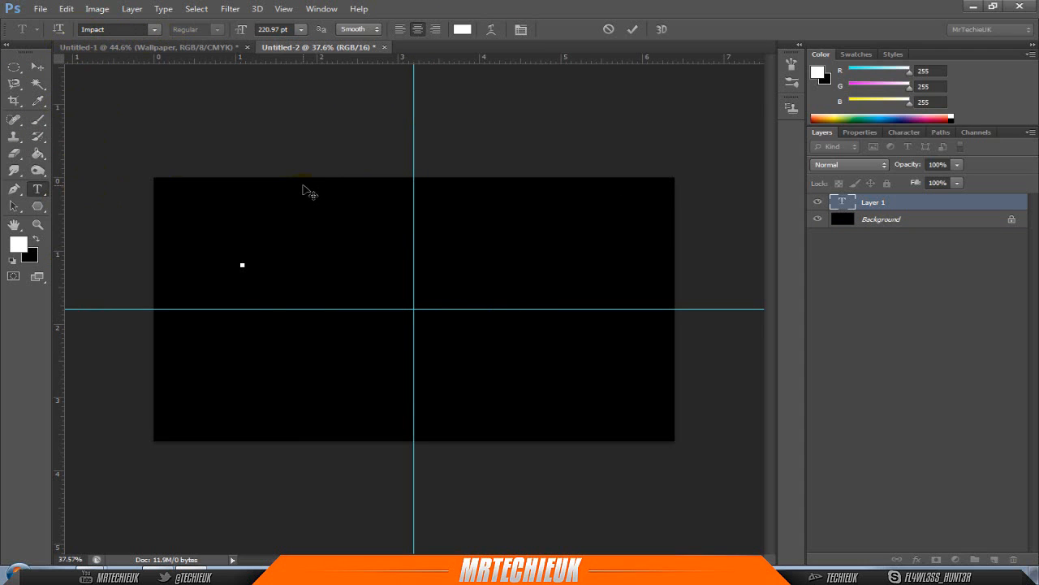
type("ALL")
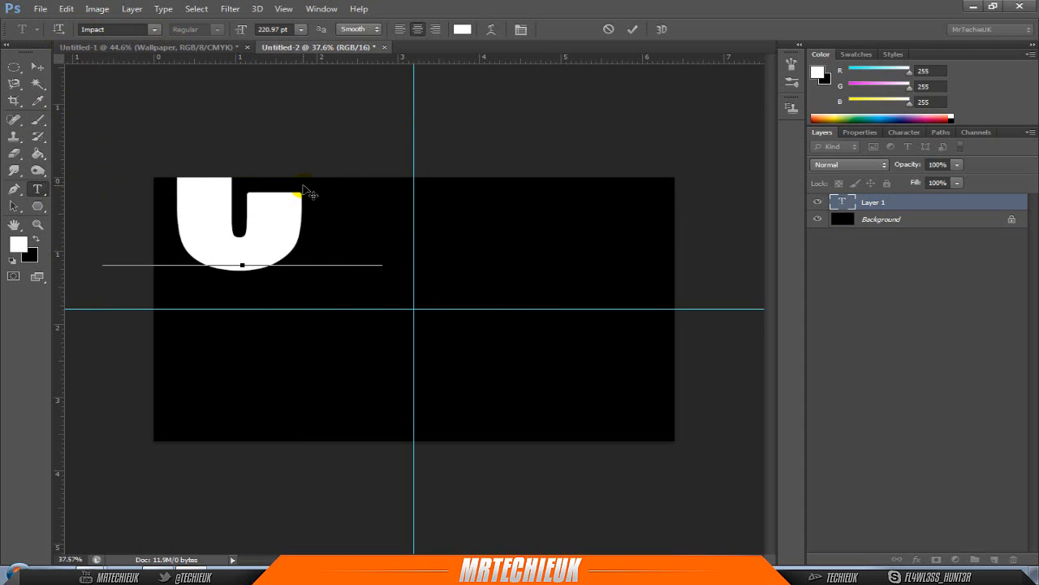
key("ctrl+a")
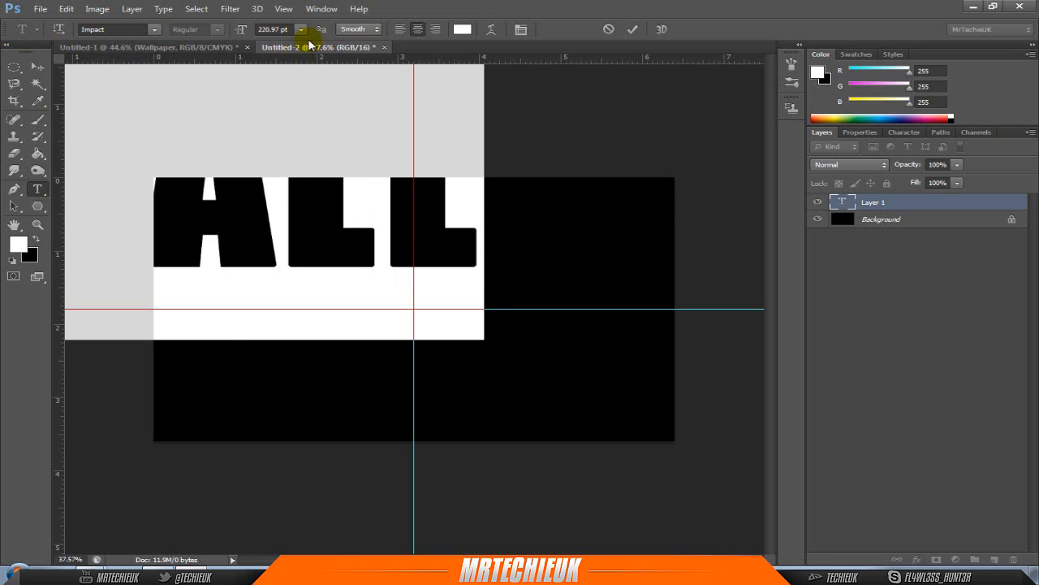
Step: Reduce the CALL text to 74.97 pt and place it left of the vertical guide, resting on the horizontal guide
left_click_drag(245, 37, 10, 75)
left_click(37, 66)
left_click_drag(330, 228, 390, 279)
double_click(841, 203)
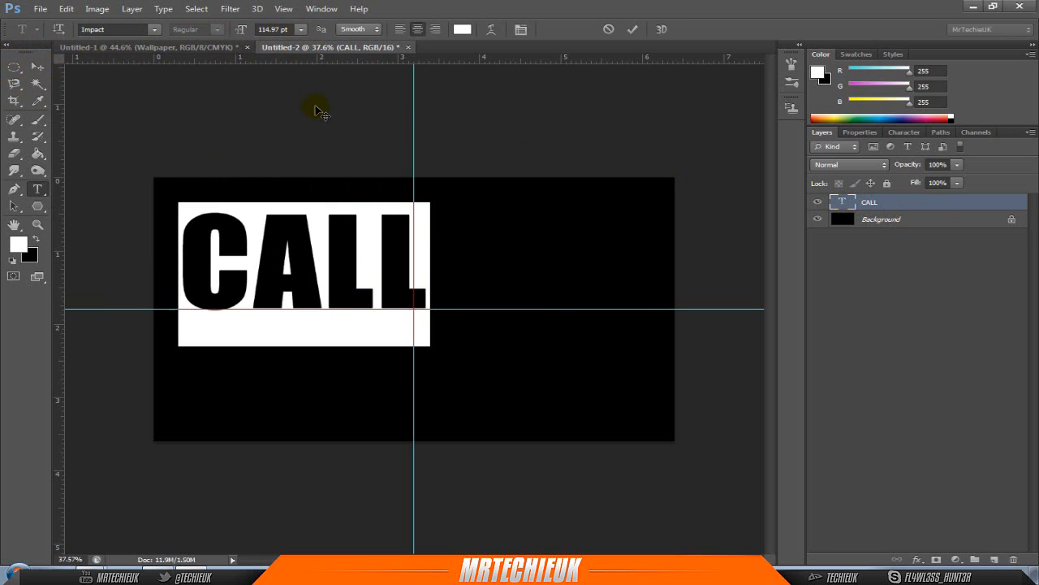
left_click_drag(236, 35, 160, 73)
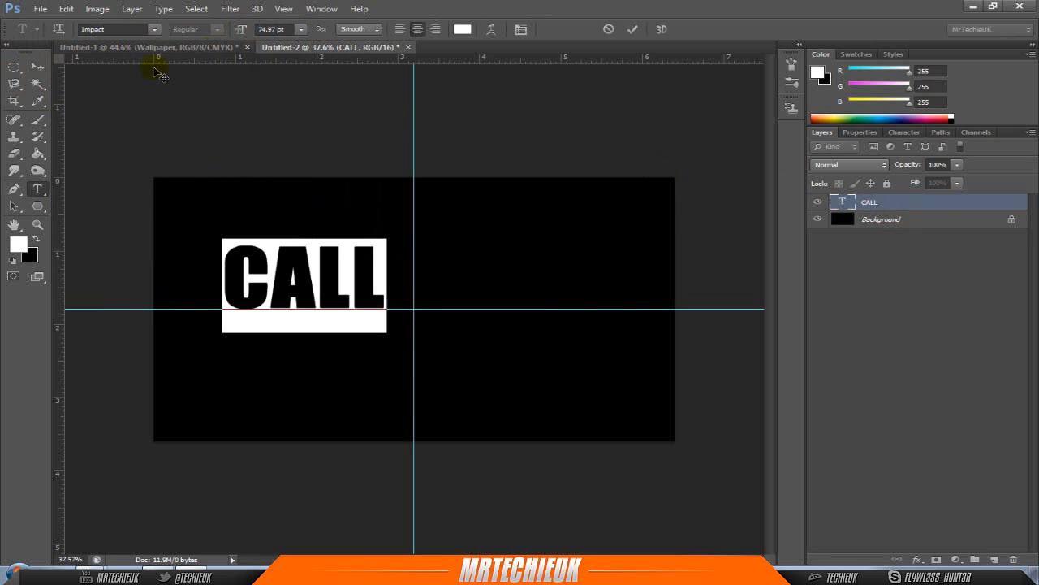
left_click(37, 67)
left_click_drag(370, 296, 387, 297)
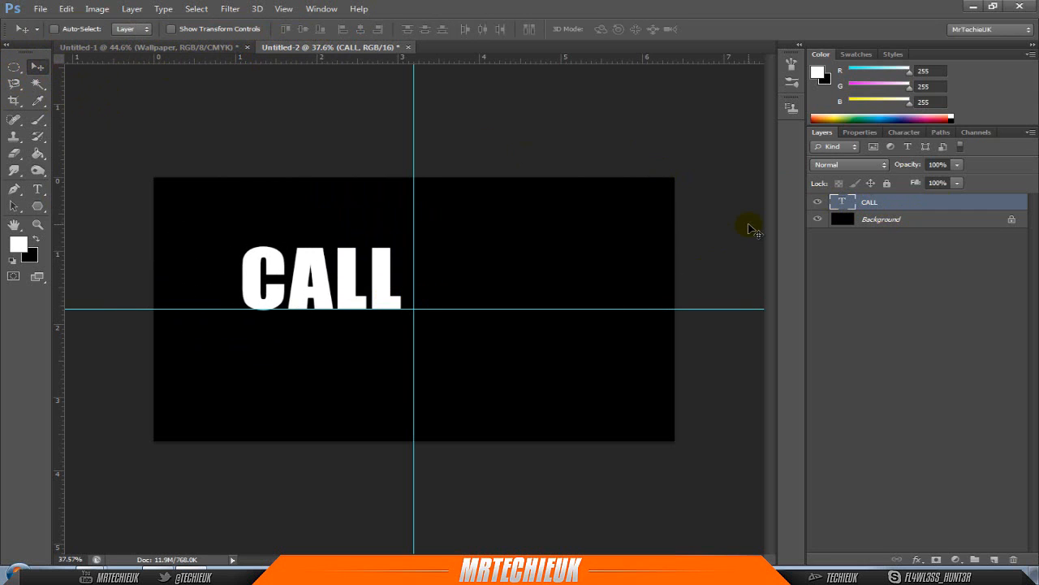
Step: Duplicate the CALL text, move the copy to the right of the vertical guide and change its wording to DUTY
key("ctrl+j")
left_click_drag(318, 293, 498, 285)
double_click(842, 204)
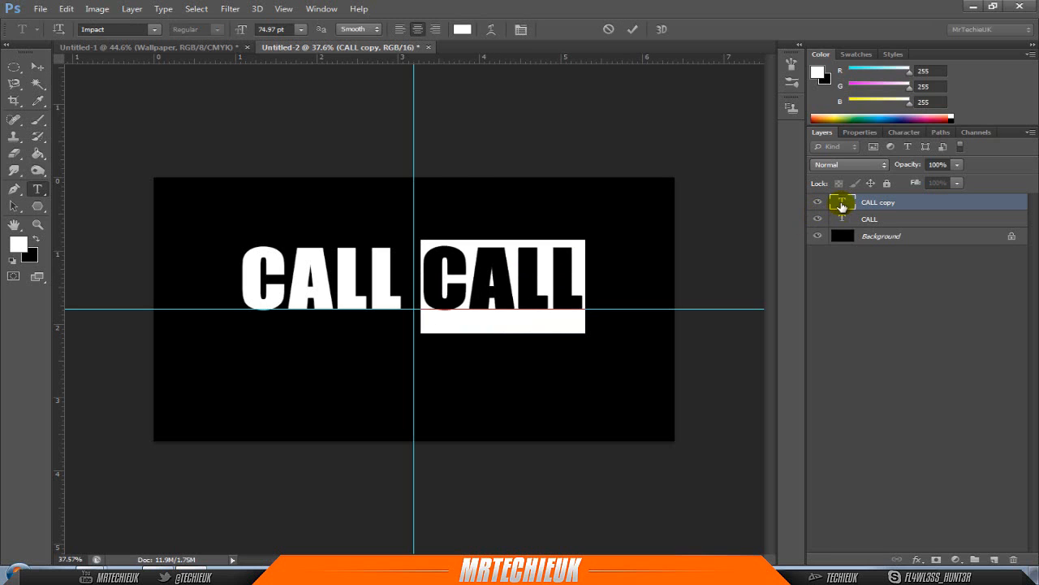
type("DUTY")
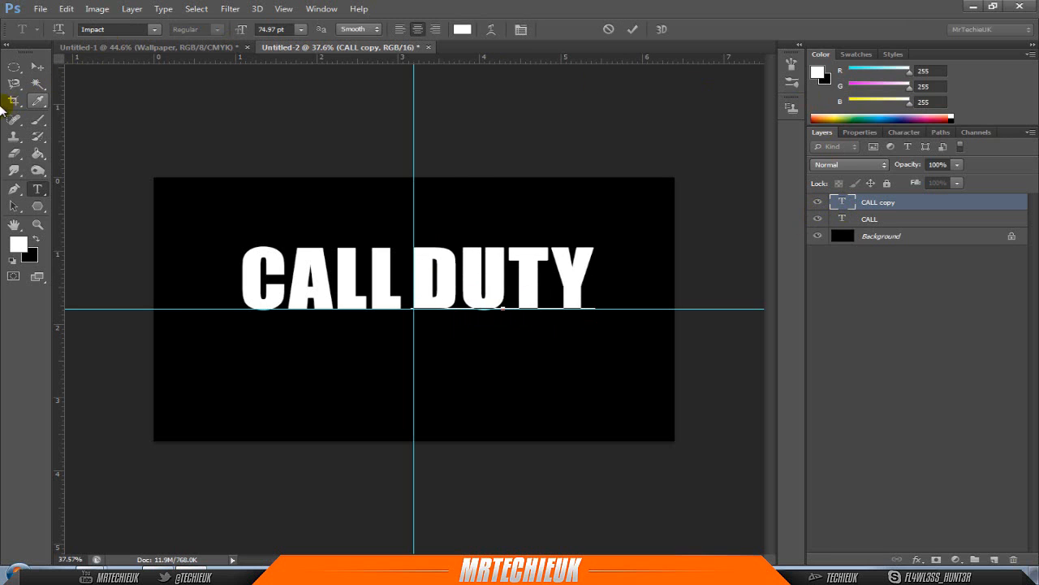
Step: Shift DUTY slightly right, duplicate it toward the centre and change the copy's wording to OF
left_click(30, 67)
left_click_drag(471, 280, 410, 283)
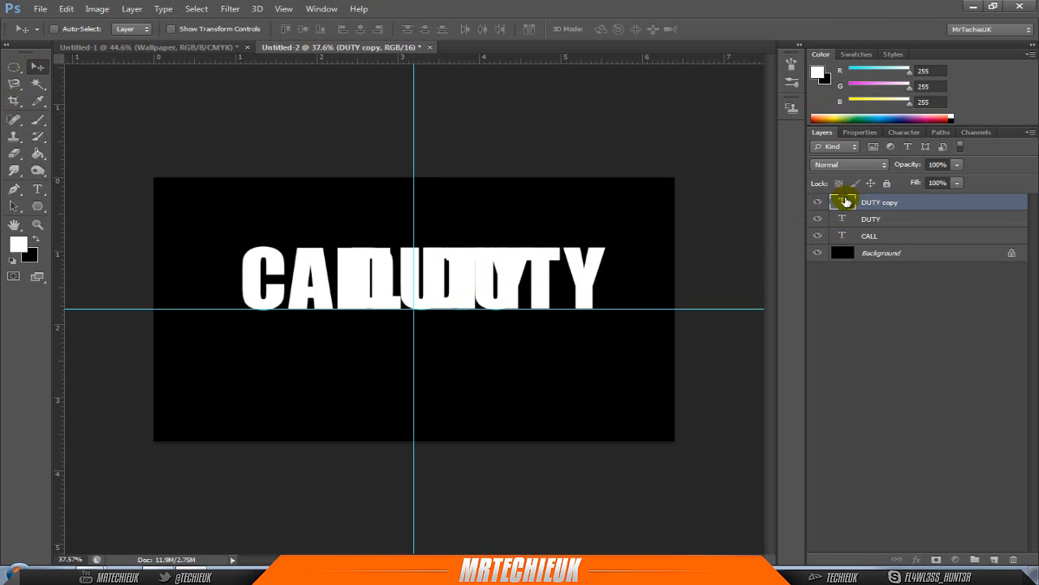
double_click(846, 203)
type("OF")
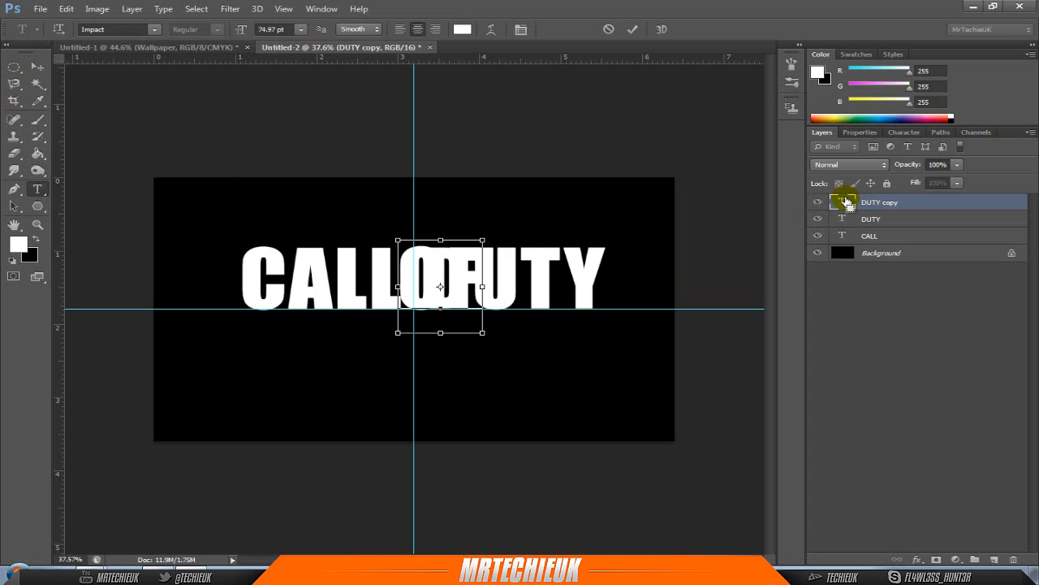
Step: Reduce the OF text to 21.97 pt and position it in the gap between CALL and DUTY
double_click(846, 203)
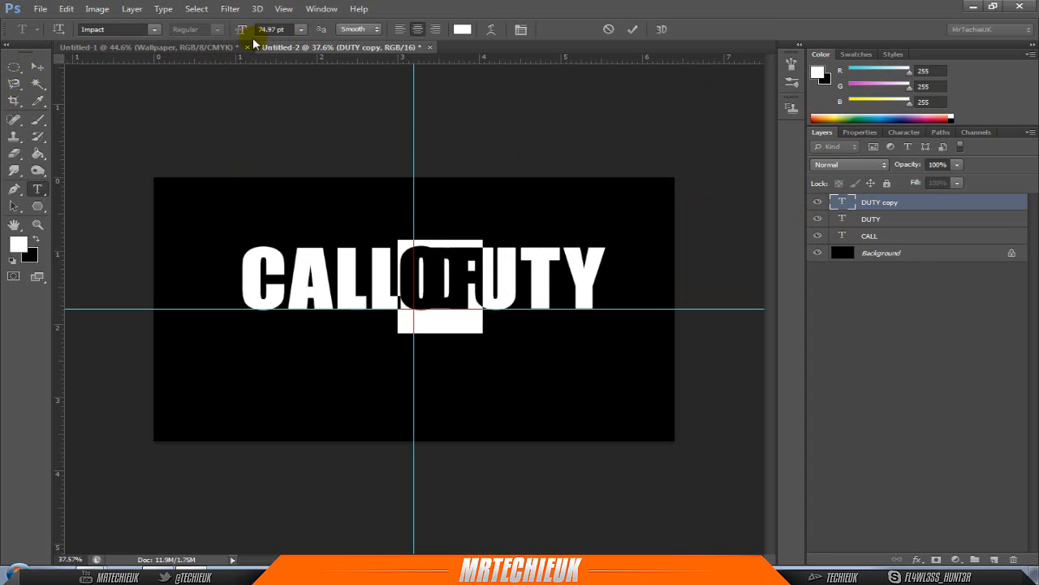
left_click_drag(242, 30, 214, 39)
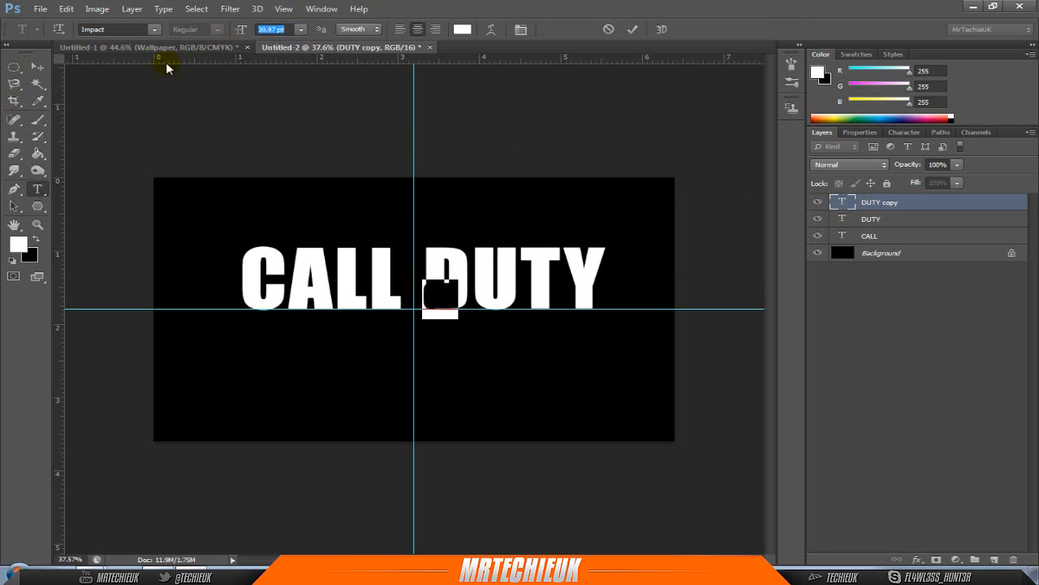
left_click(35, 69)
left_click_drag(438, 301, 417, 290)
double_click(844, 202)
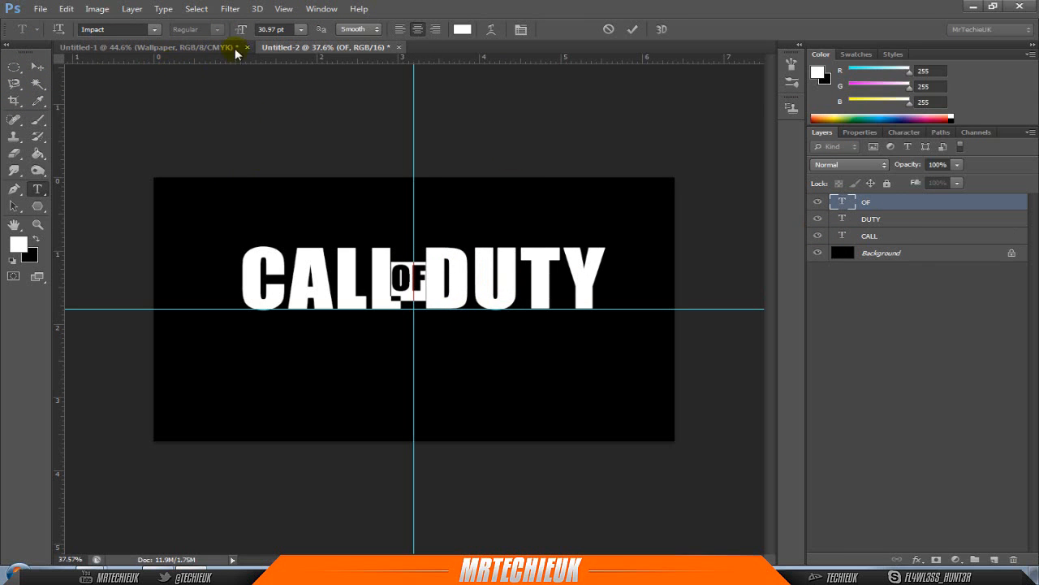
left_click_drag(241, 33, 236, 31)
left_click(35, 69)
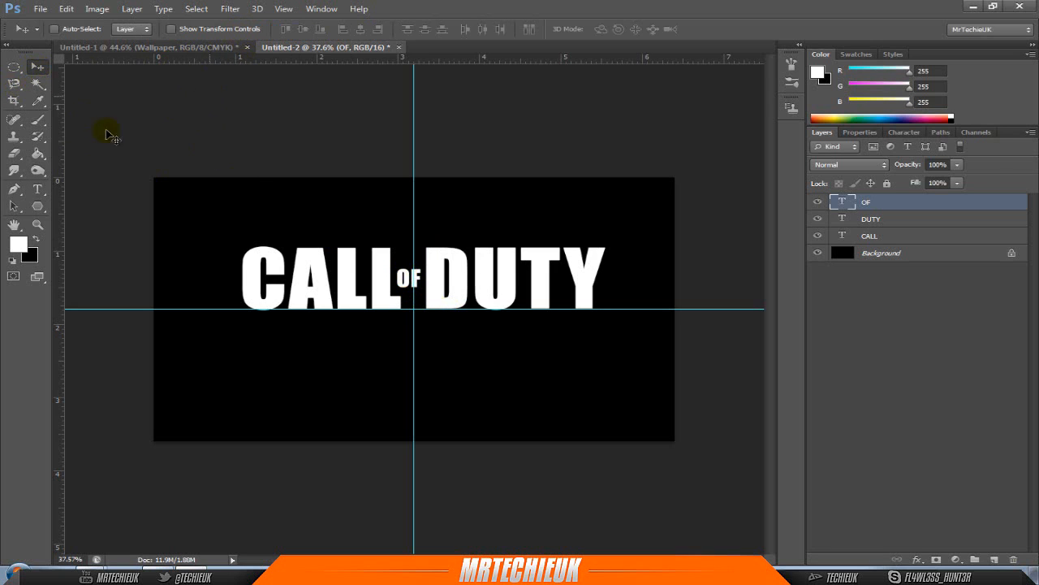
left_click(15, 71)
scroll(497, 301, "up", 4)
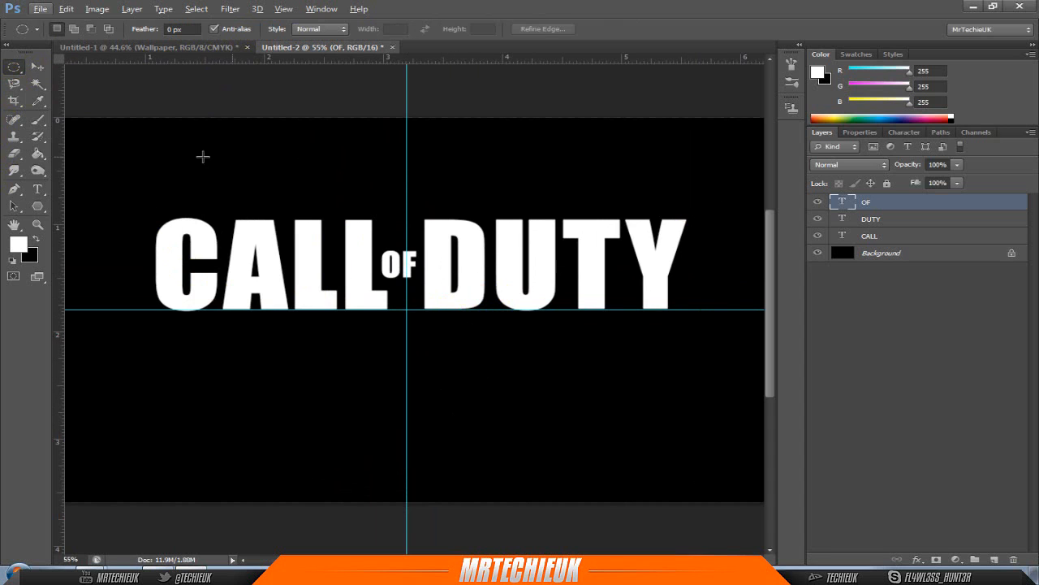
left_click_drag(120, 181, 724, 334)
left_click(703, 372)
right_click(18, 74)
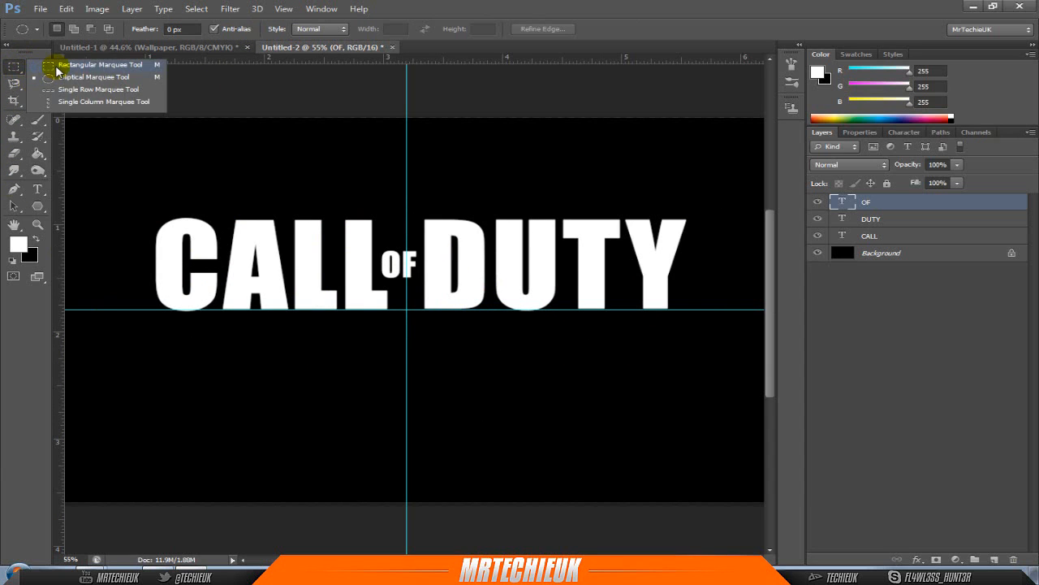
left_click(62, 67)
left_click(33, 191)
left_click(156, 329)
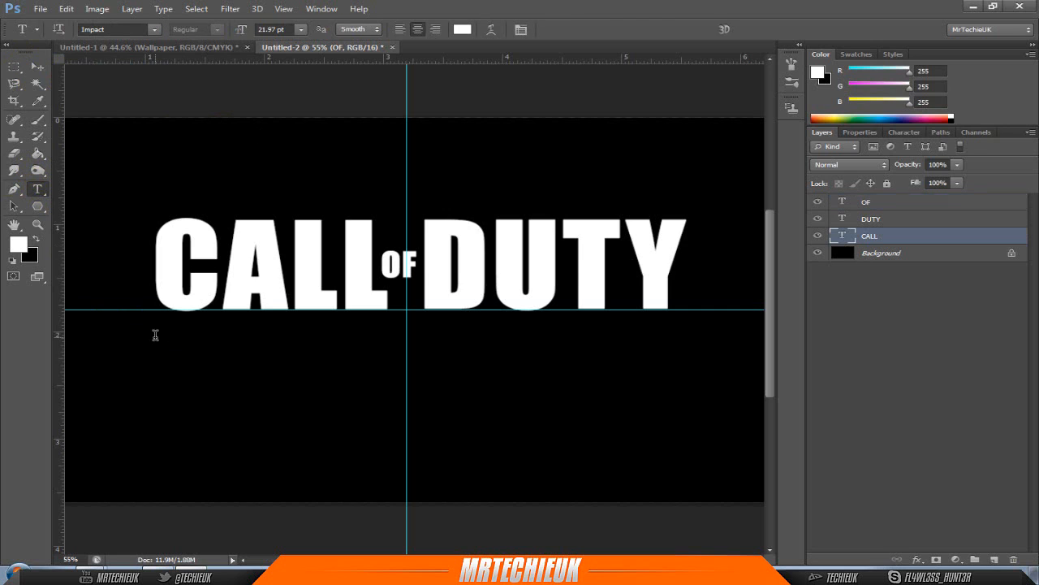
type("B")
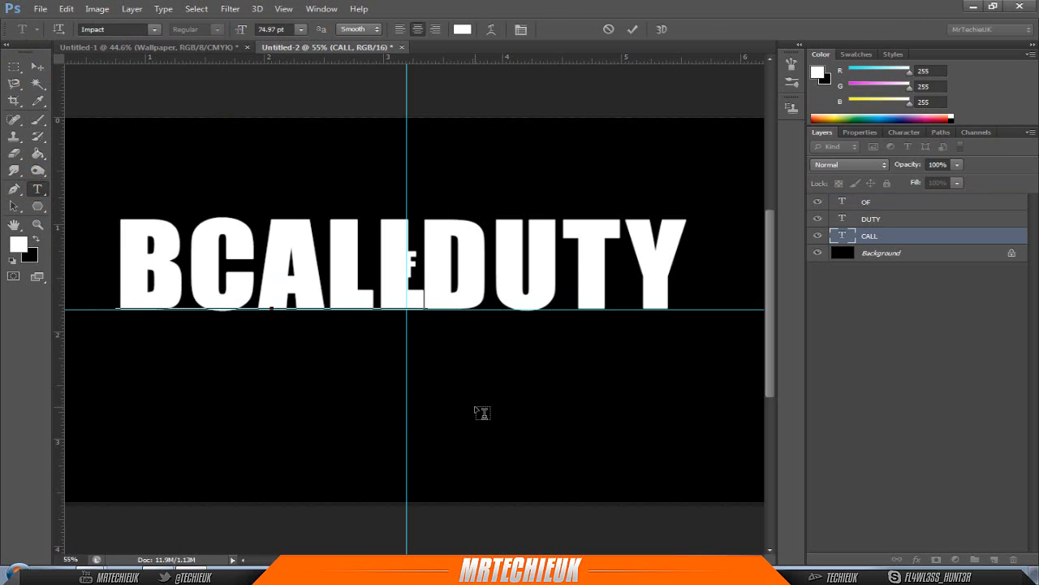
key("BackSpace")
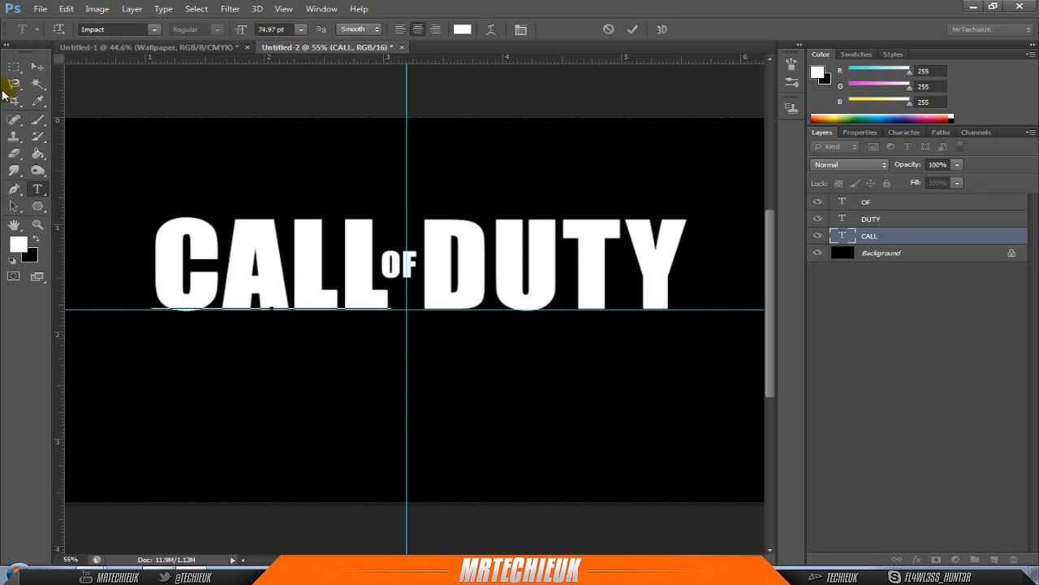
Step: Add the text BLACK OPS as a separate layer and position it directly beneath CALL OF DUTY
left_click(14, 66)
left_click(38, 190)
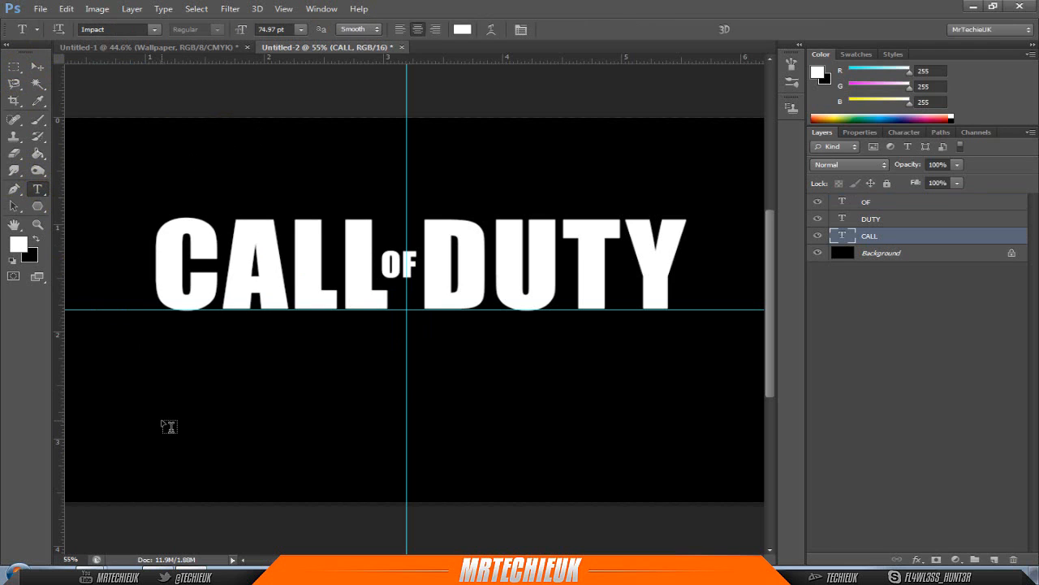
left_click(162, 422)
type("BLACK OPS")
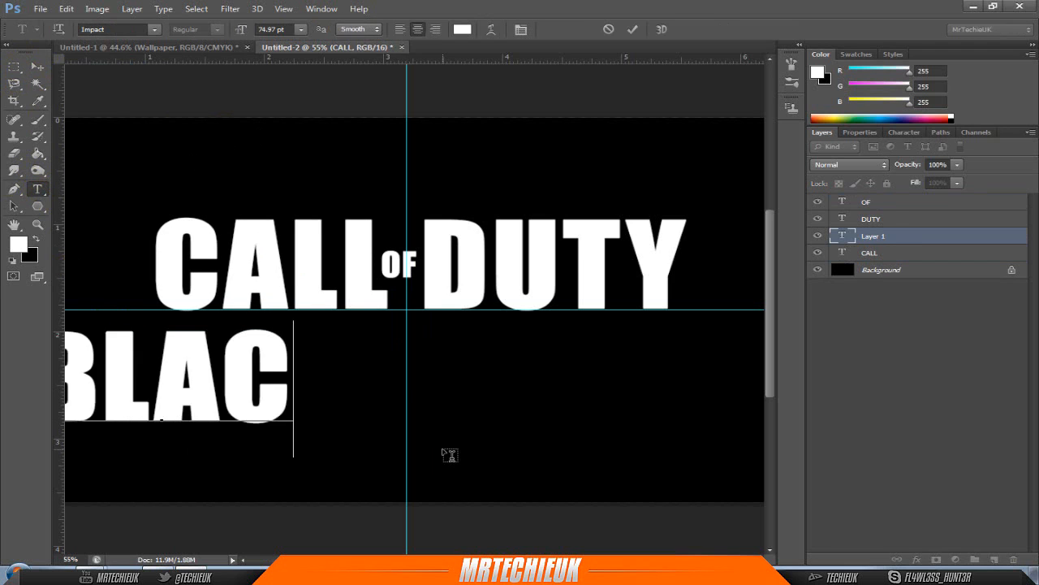
key("ctrl+a")
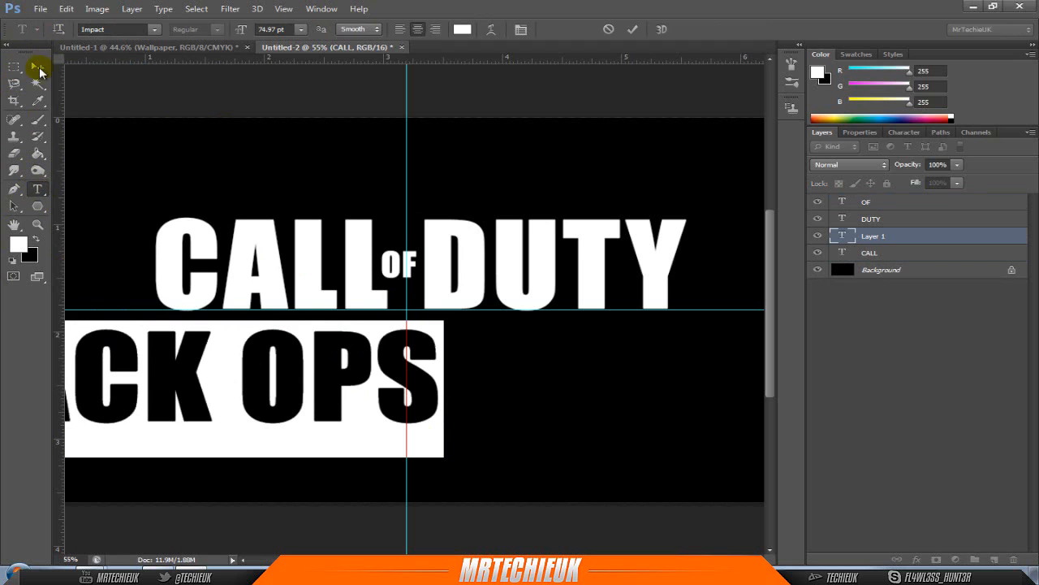
left_click(37, 67)
left_click_drag(191, 356, 441, 360)
Step: Change the font of the BLACK OPS text to BankGothic Md BT
double_click(843, 236)
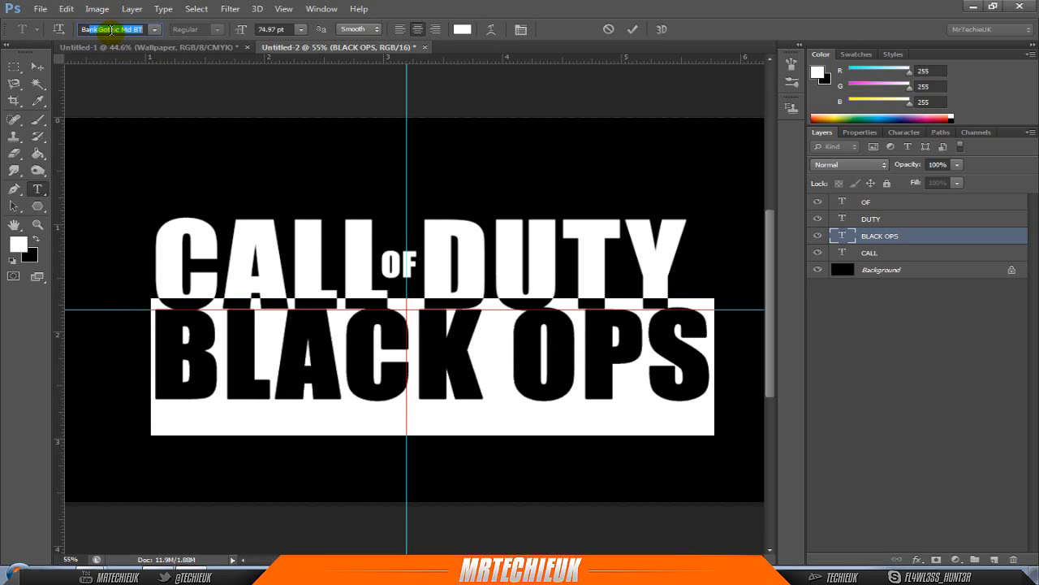
left_click(112, 29)
type("Bank")
key("Return")
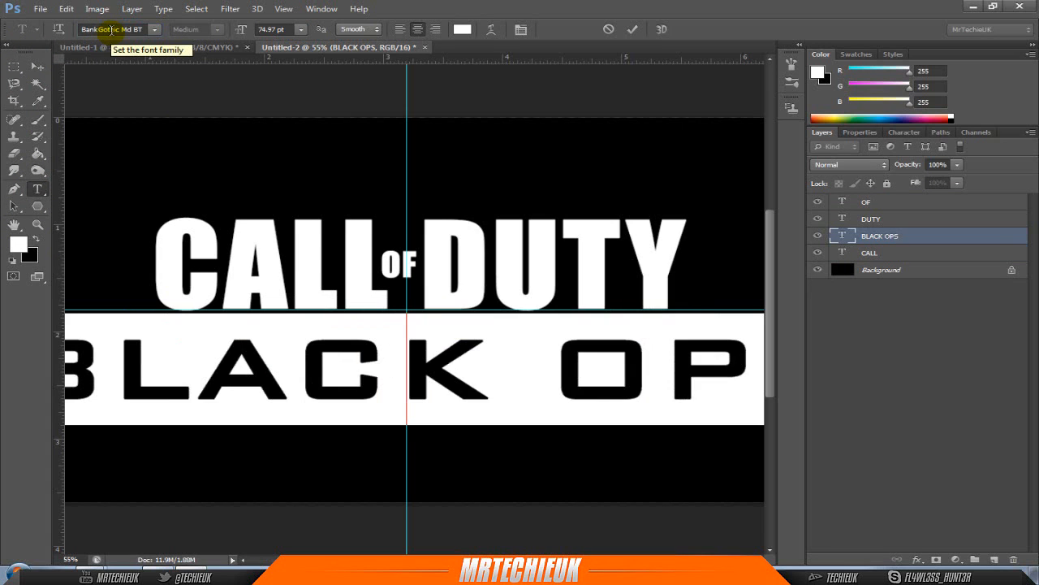
Step: Reduce the BLACK OPS text to 50.97 pt and set its character tracking to -120
left_click_drag(242, 27, 227, 27)
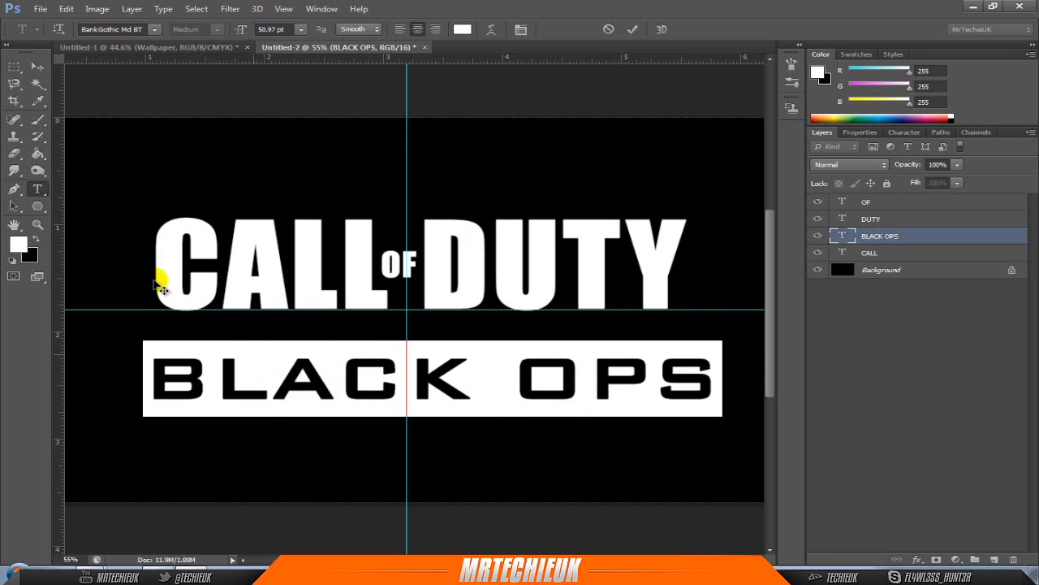
left_click(278, 393)
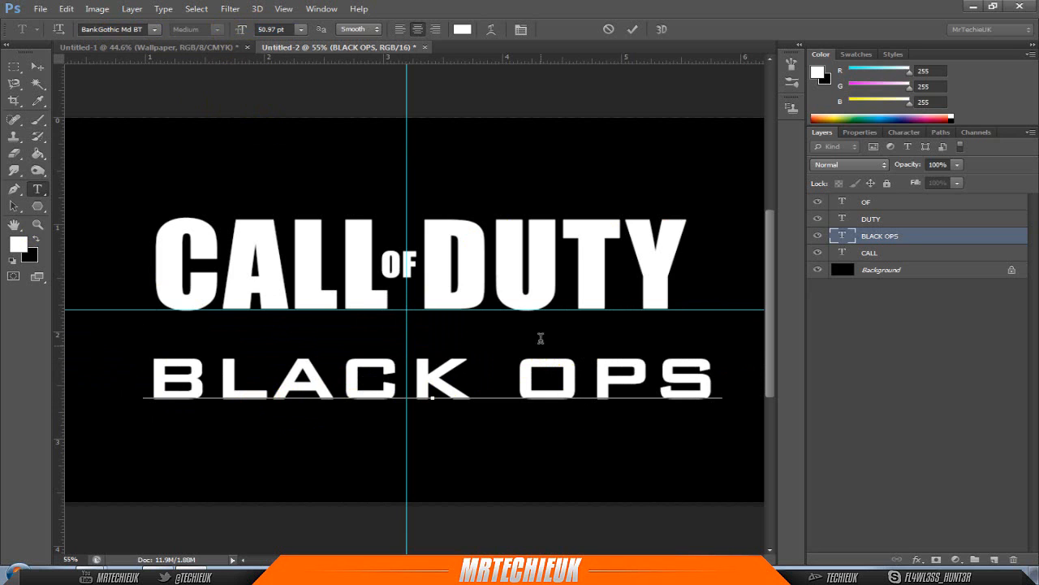
key("ctrl+a")
left_click(320, 9)
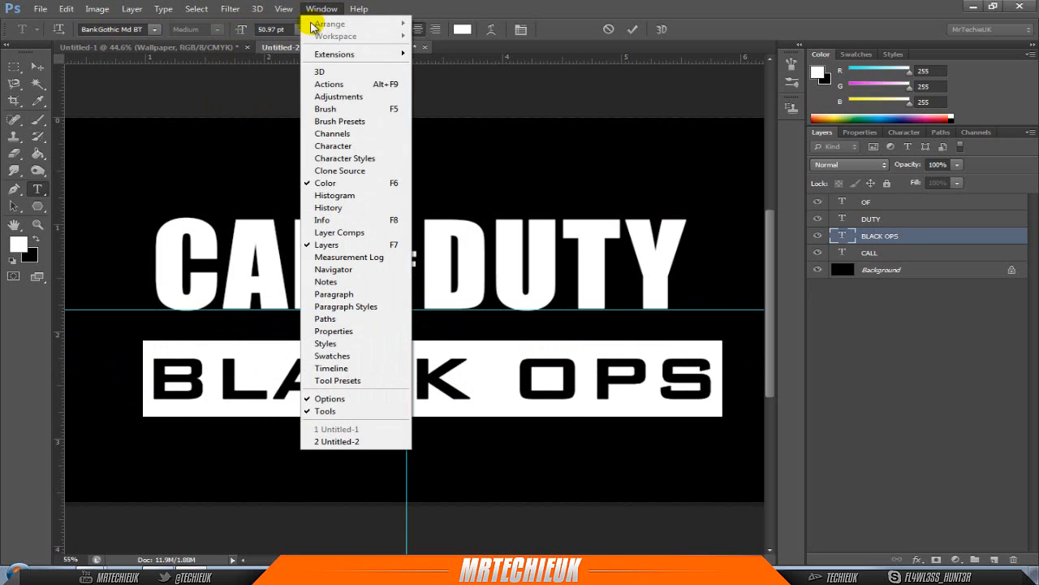
left_click(333, 146)
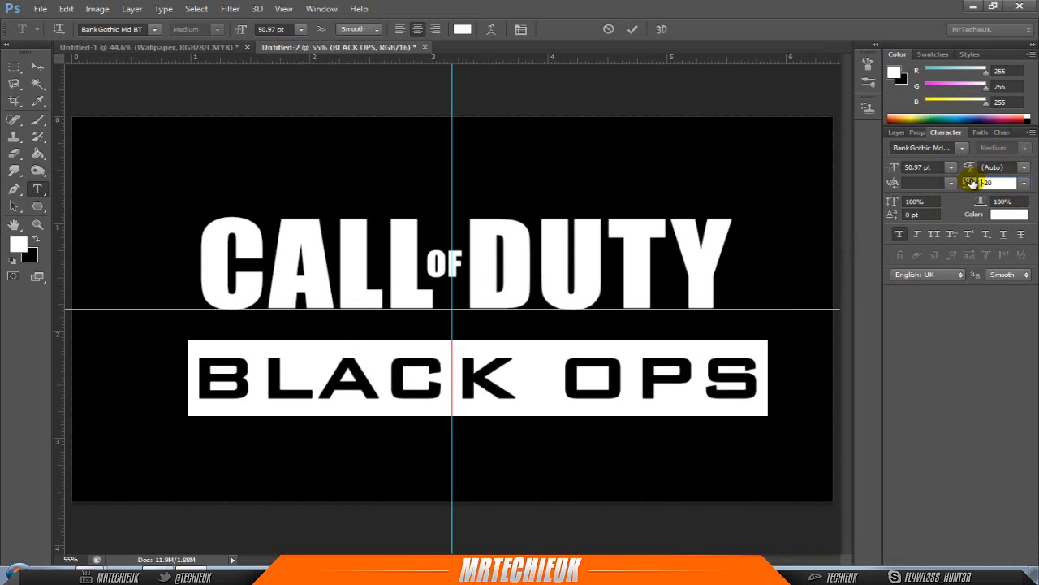
mouse_move(972, 182)
left_mouse_down()
mouse_move(934, 182)
mouse_move(982, 182)
mouse_move(969, 186)
left_mouse_up()
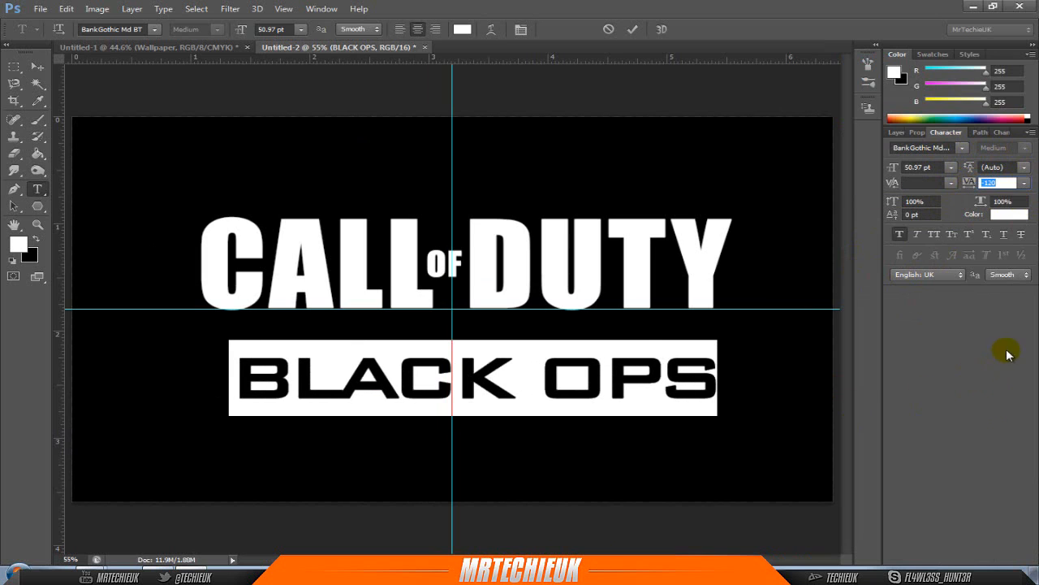
Step: Move BLACK OPS up directly beneath CALL OF DUTY, aligning its starting edge with the C of CALL
left_click(38, 65)
left_click_drag(486, 355, 488, 313)
left_click_drag(580, 307, 538, 345)
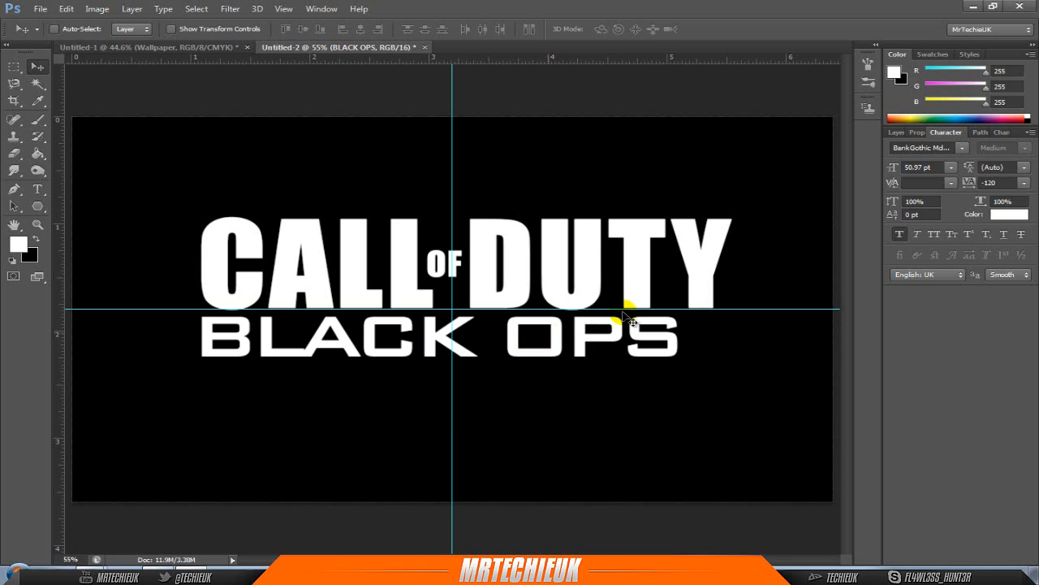
Step: Move the BLACK OPS layer to the top of the layer stack and rasterize its type
left_click(894, 133)
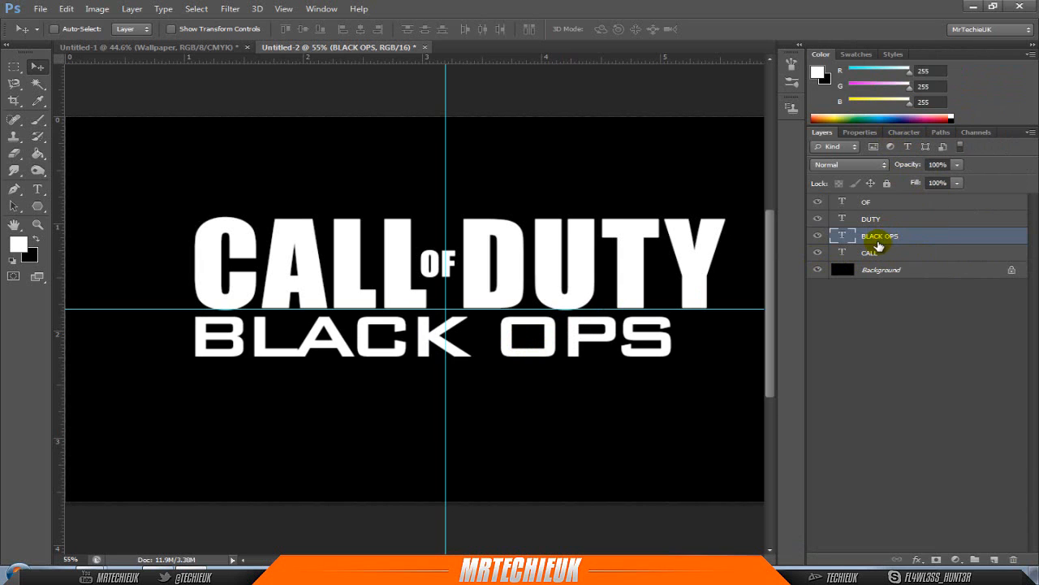
left_click_drag(869, 242, 867, 199)
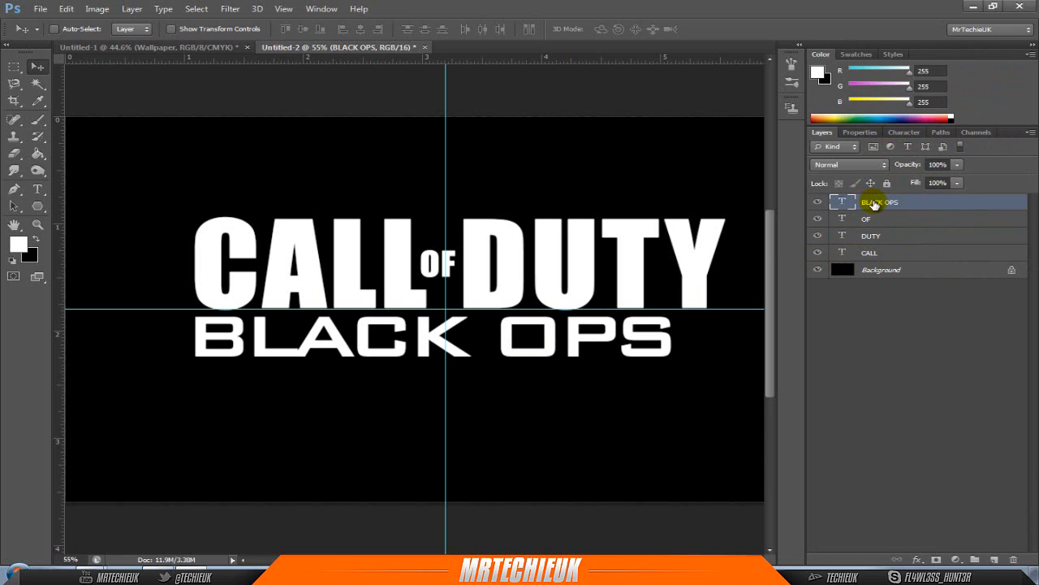
right_click(883, 206)
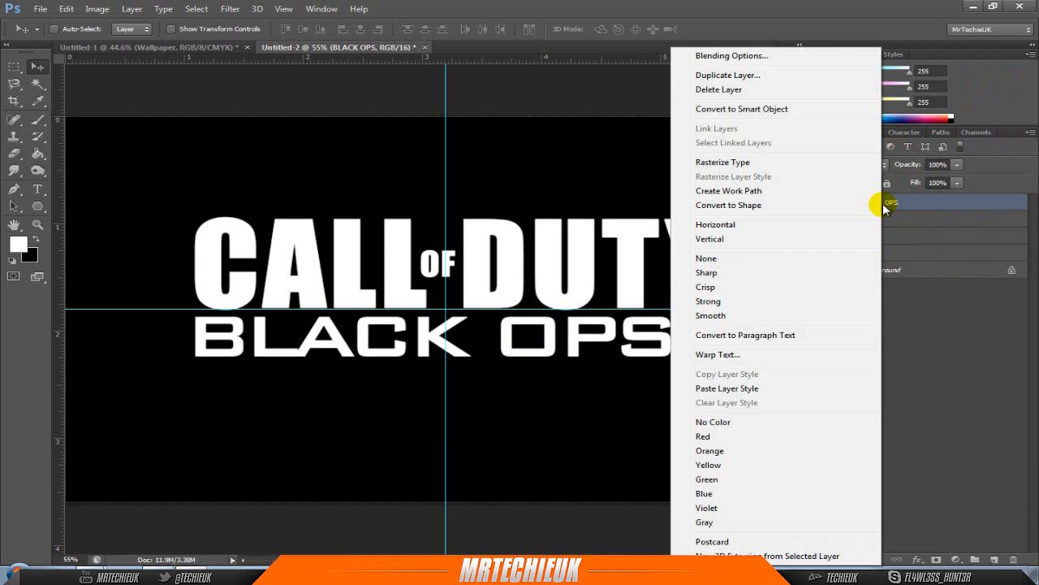
left_click(740, 157)
left_click(817, 203)
left_click(818, 203)
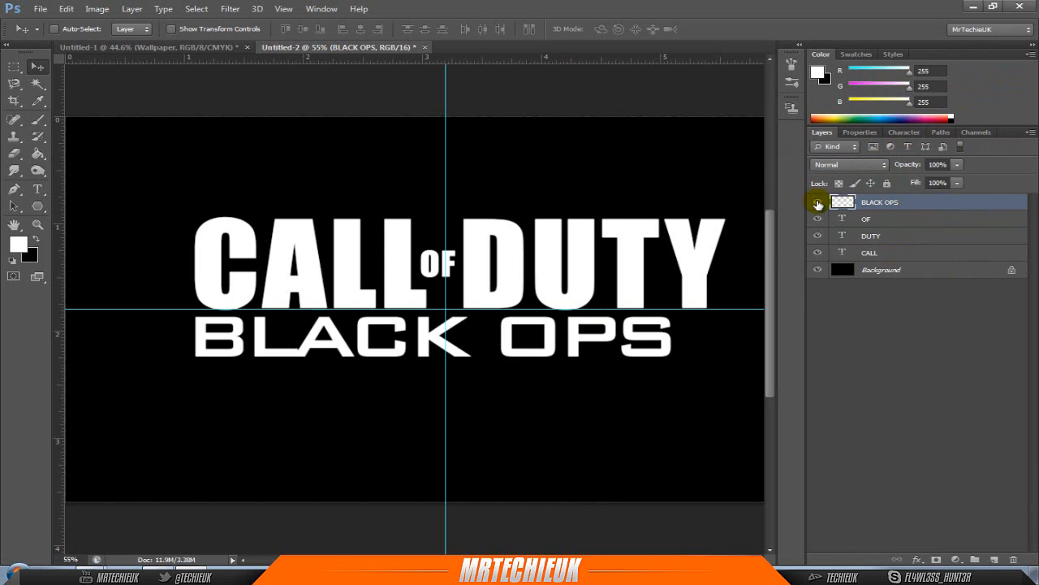
left_click(818, 203)
left_click(818, 203)
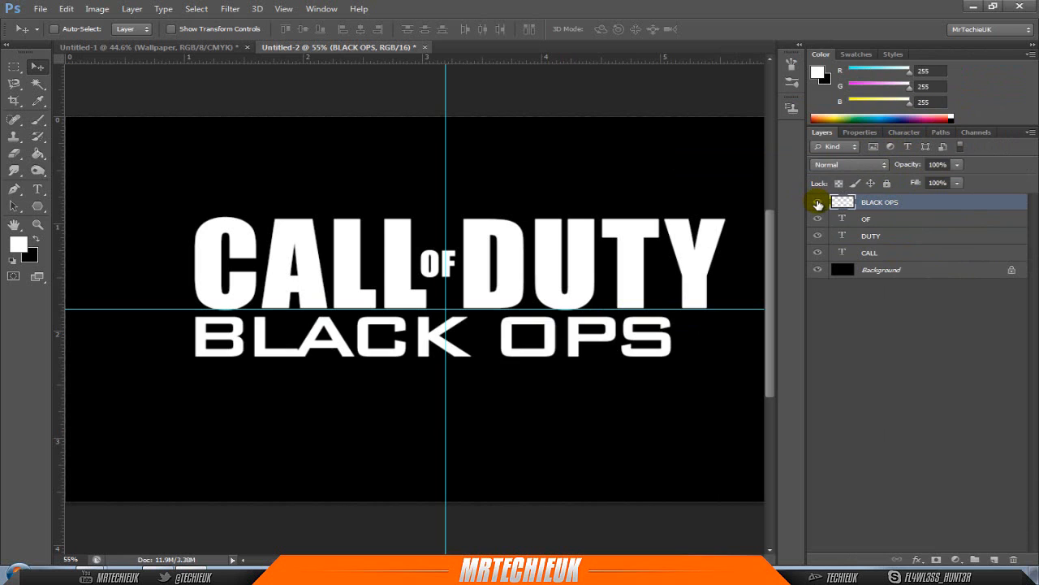
Step: Delete the slanted lower tip inside the opening of the C in BLACK with a rectangular selection
left_click(13, 65)
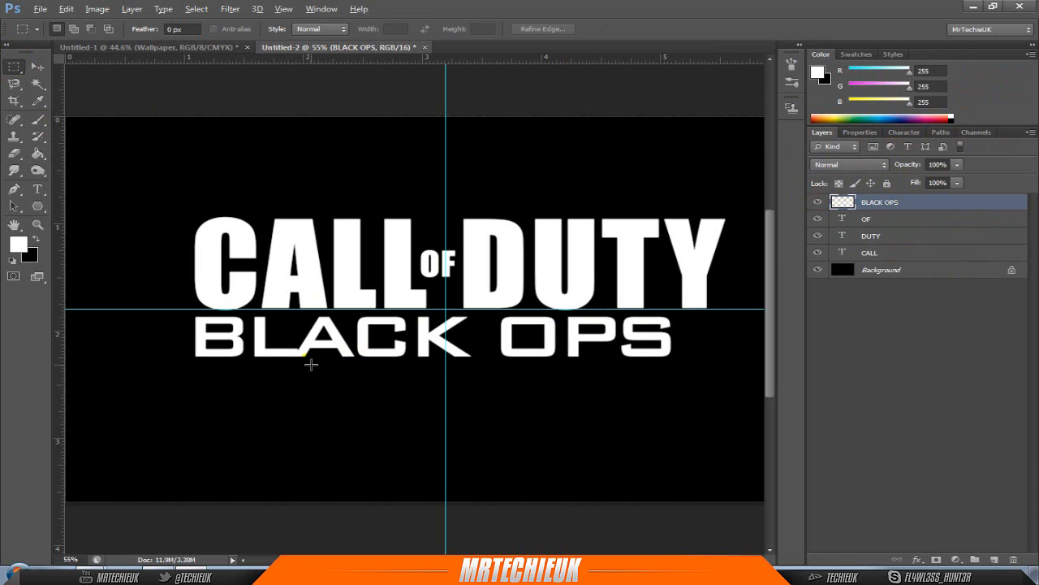
left_click_drag(361, 364, 501, 332)
key("alt")
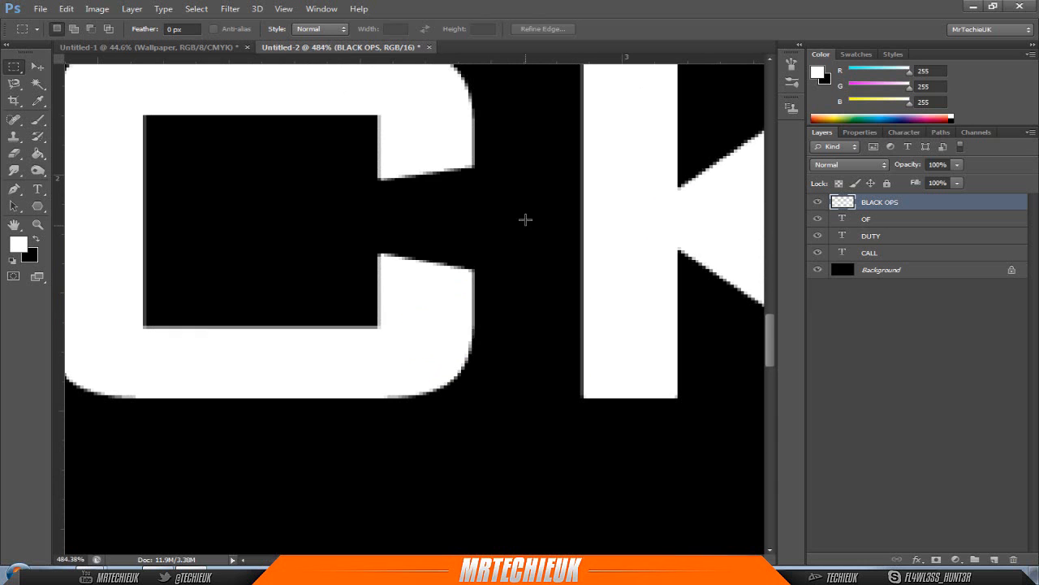
left_click_drag(524, 213, 144, 324)
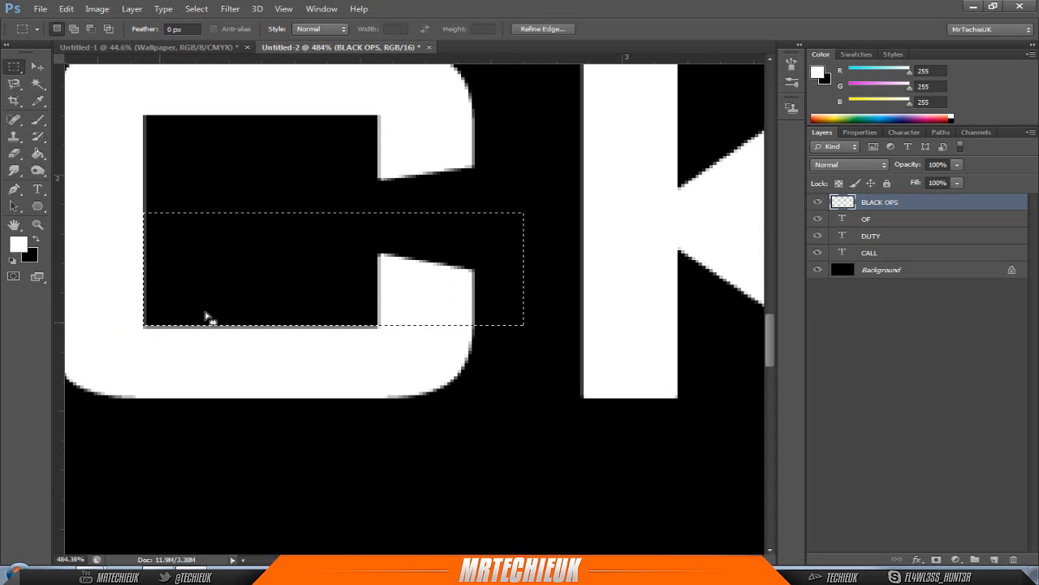
key("Delete")
left_click_drag(282, 157, 141, 115)
key("Delete")
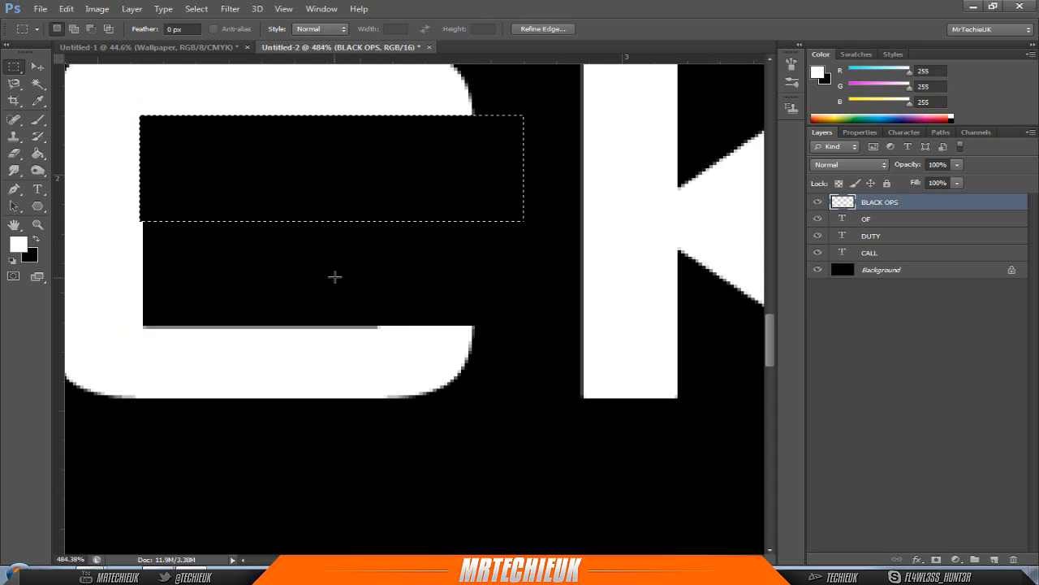
key("ctrl+z")
Step: Delete the slanted upper tip of the C in BLACK and clear the grey fringe along its inner horizontal edges
left_click_drag(515, 243, 143, 119)
key("Delete")
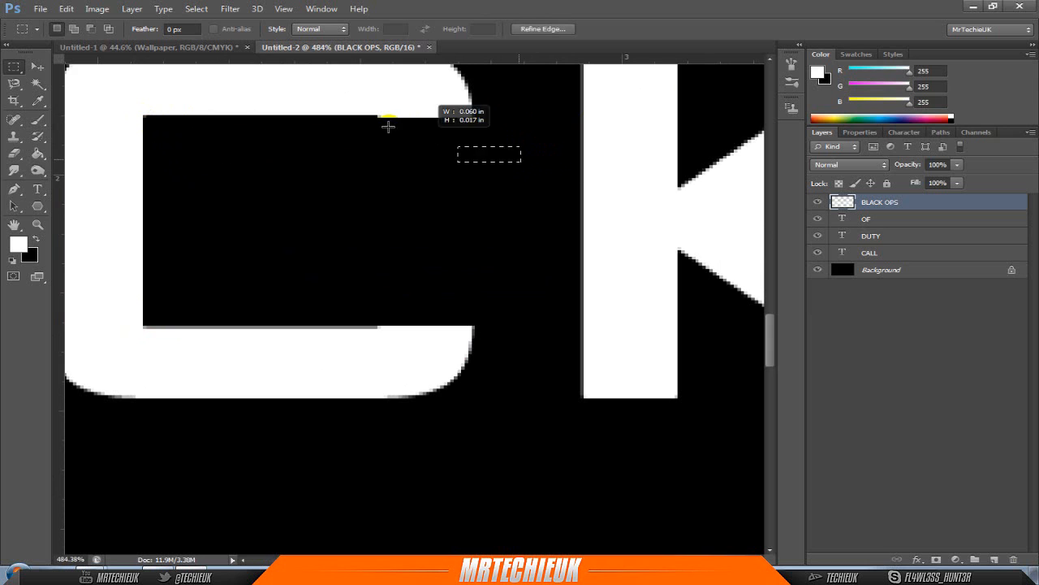
left_click_drag(361, 116, 361, 117)
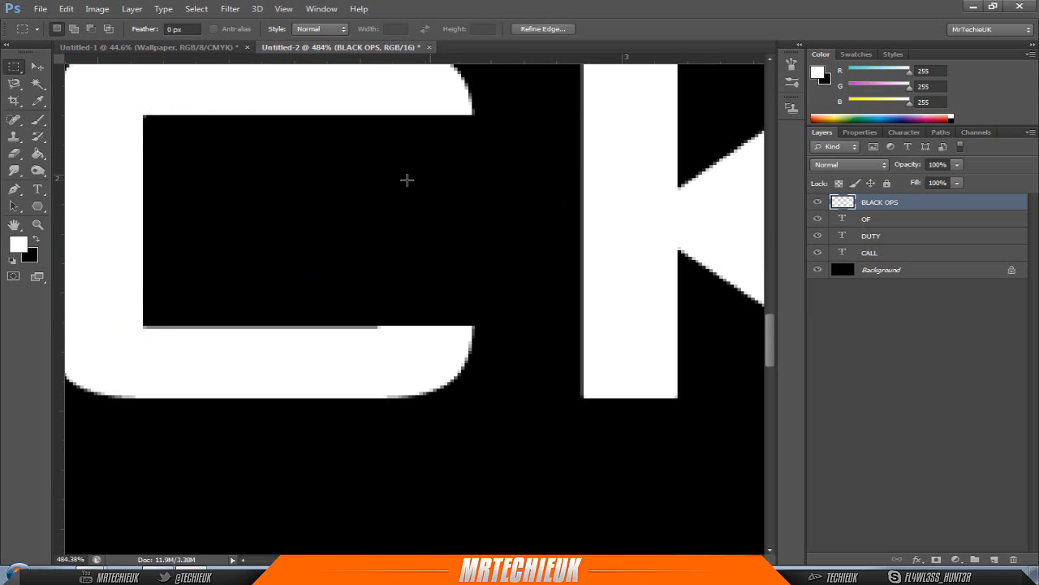
scroll(319, 186, "down", 17)
left_click(324, 241)
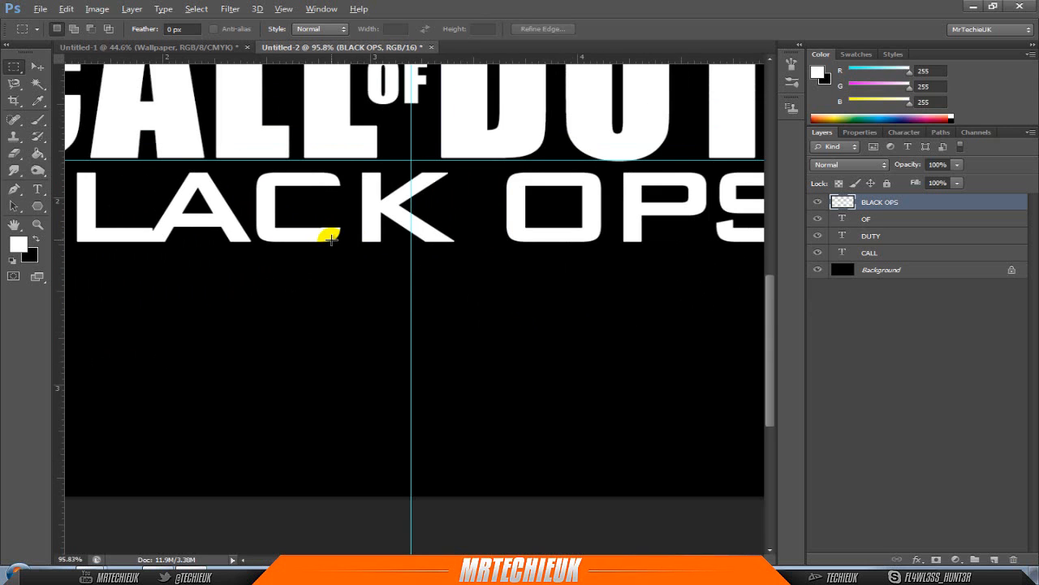
scroll(332, 240, "up", 18)
scroll(554, 220, "down", 4)
left_click_drag(480, 160, 199, 199)
key("Delete")
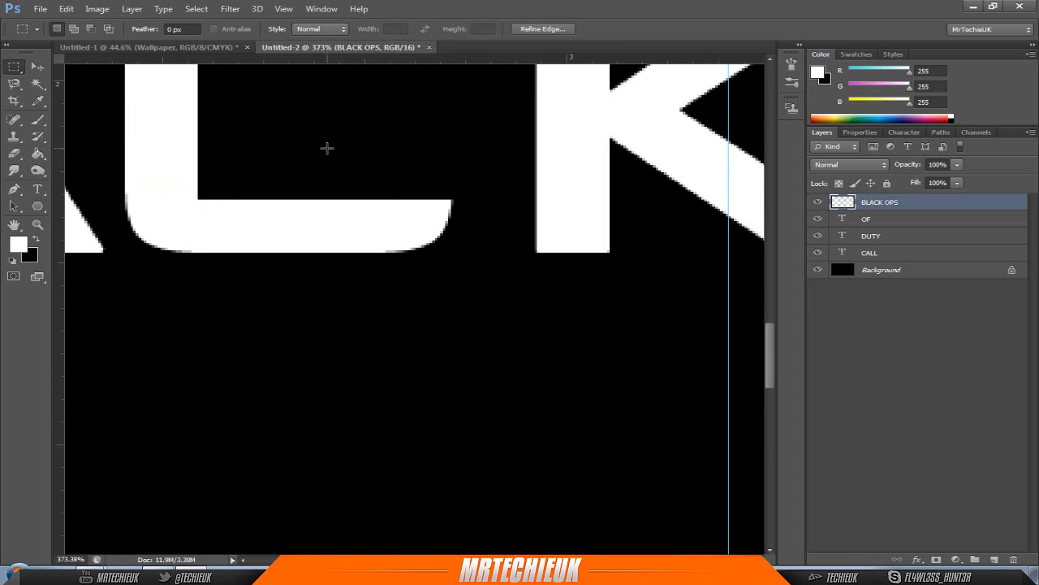
Step: Square off the upper and lower openings of the S in OPS by deleting the tips of its strokes
scroll(326, 148, "down", 8)
scroll(634, 257, "up", 3)
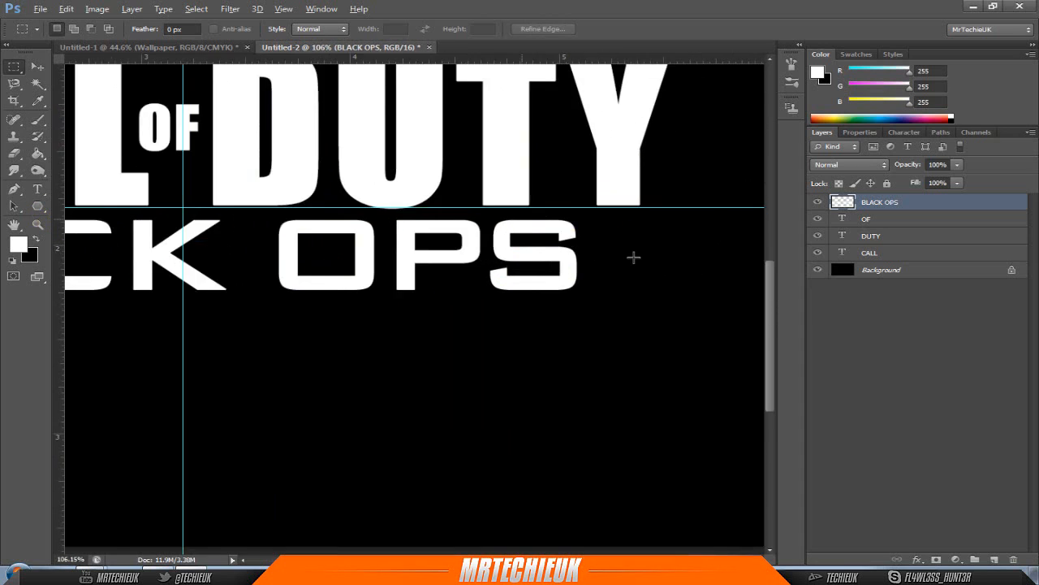
scroll(633, 257, "up", 4)
left_click_drag(531, 218, 268, 183)
key("Delete")
key("ctrl+d")
left_click_drag(181, 287, 424, 323)
key("Delete")
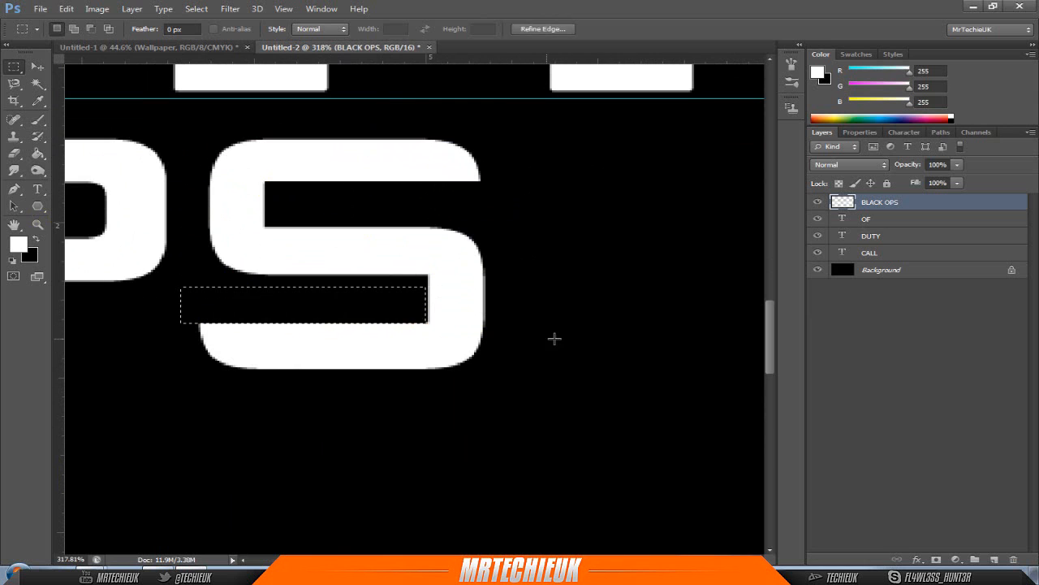
Step: Cut a narrow vertical gap between the stem and the middle bar of the B in BLACK
scroll(584, 302, "down", 10)
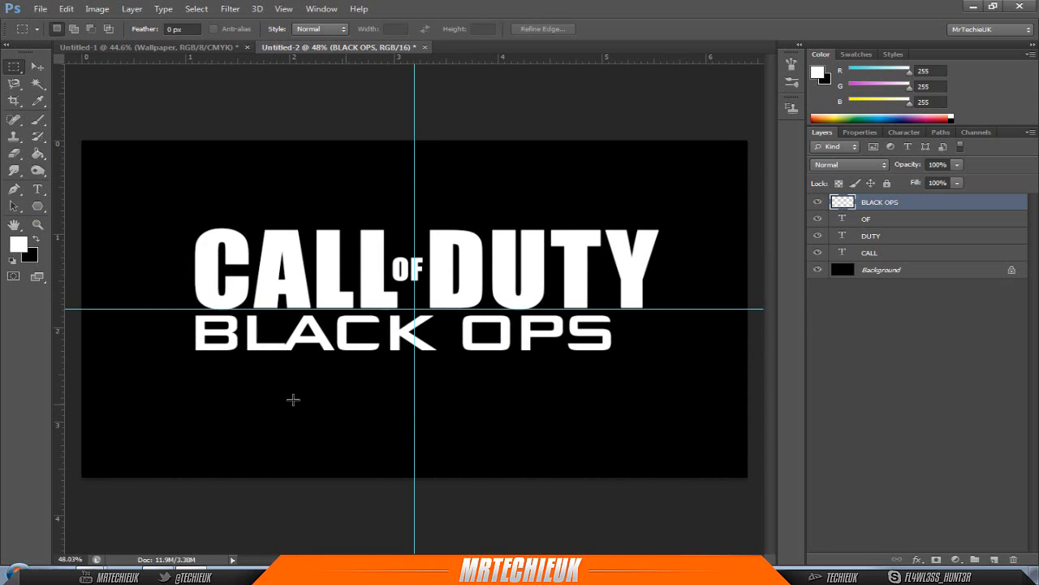
scroll(293, 399, "up", 8)
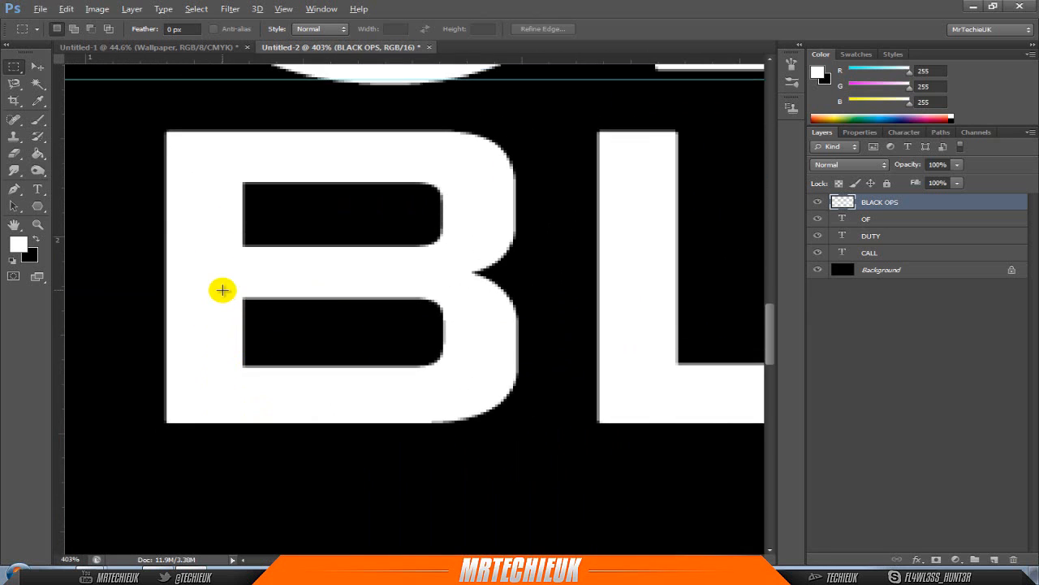
scroll(223, 290, "up", 2)
left_click_drag(258, 120, 323, 417)
key("ctrl+BackSpace")
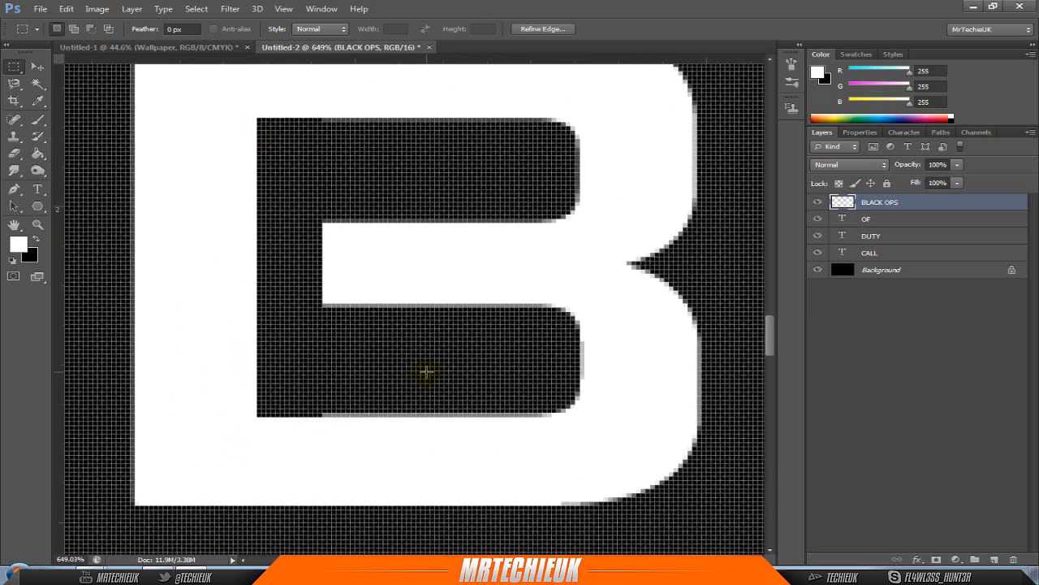
key("ctrl+d")
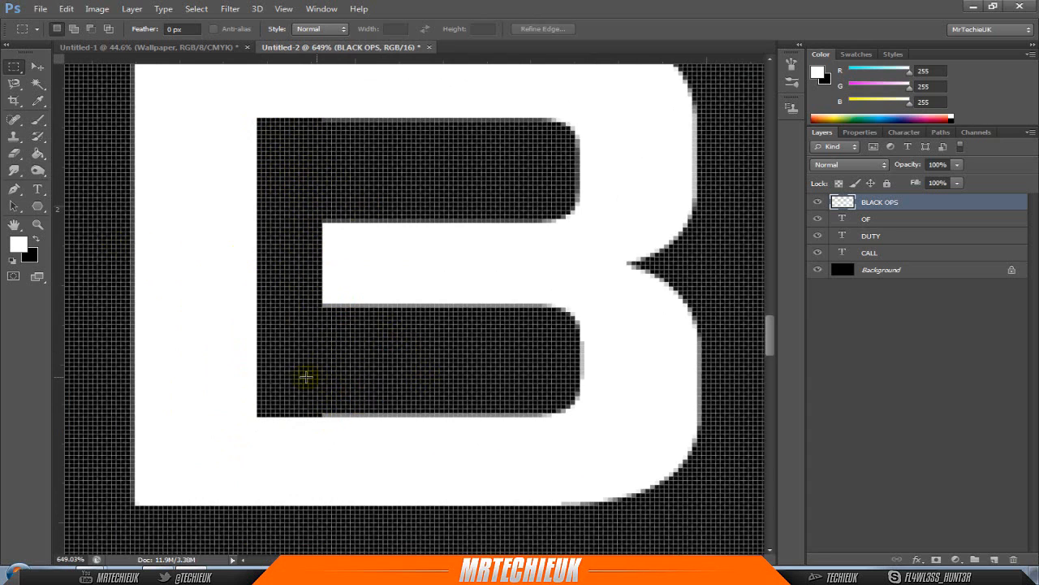
Step: Delete the grey fringe along the horizontal inner edges of both openings in the B
left_click_drag(300, 375, 542, 416)
left_click_drag(302, 148, 541, 114)
key("Delete")
key("ctrl+d")
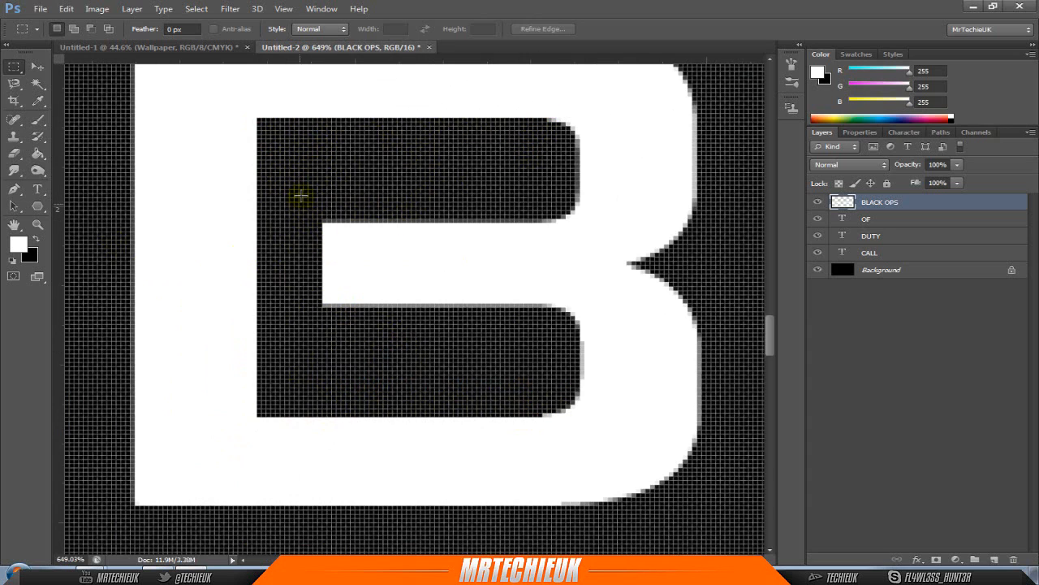
left_click_drag(300, 195, 536, 224)
left_click_drag(302, 341, 538, 301)
key("Delete")
key("ctrl+d")
scroll(286, 290, "down", 3)
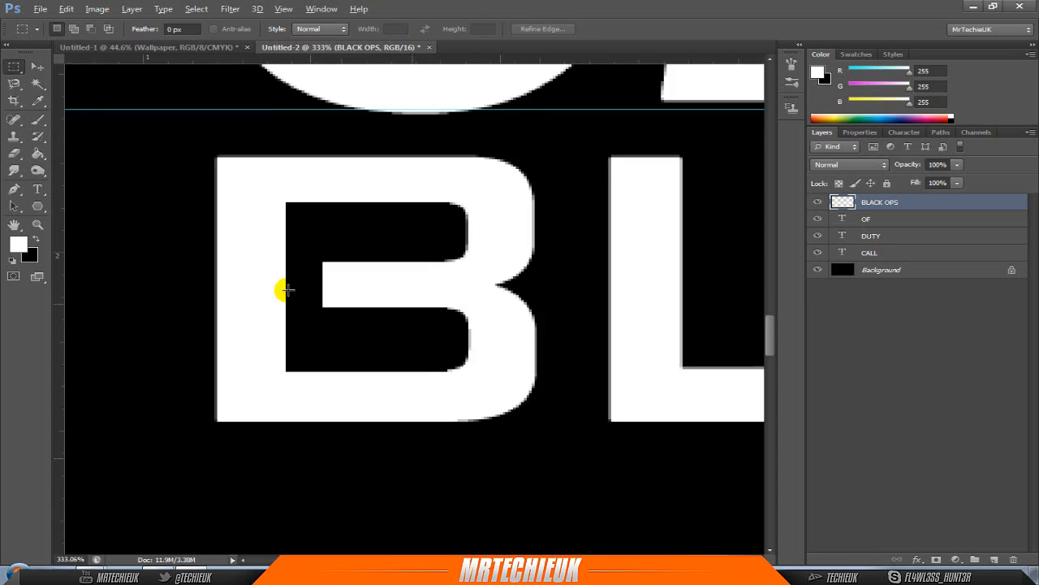
Step: Cut a vertical gap between the P's stem and lower bowl stroke, and clear the grey fringe along the bowl's upper inner edge
scroll(286, 290, "down", 10)
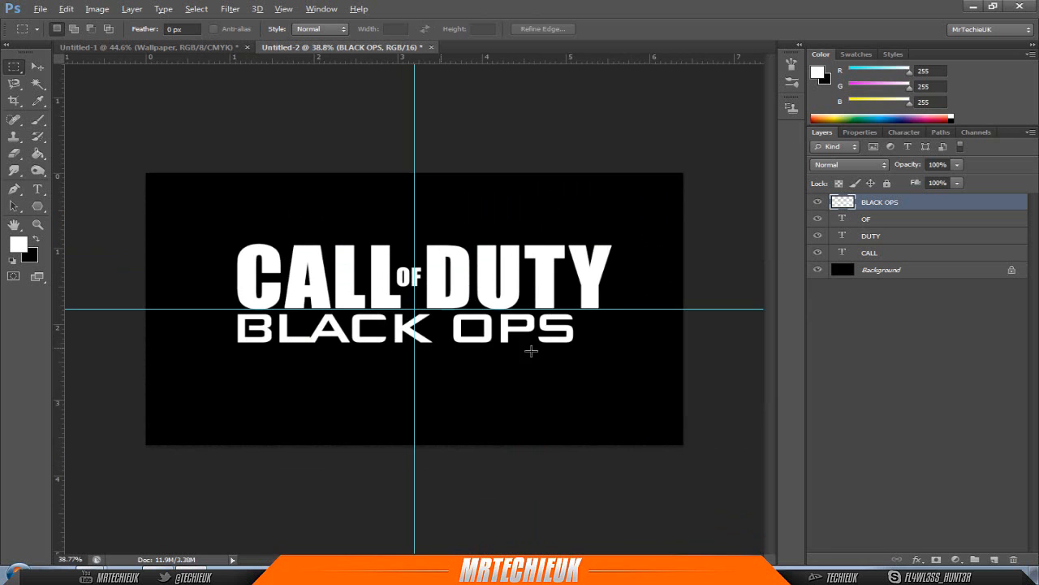
scroll(531, 351, "up", 12)
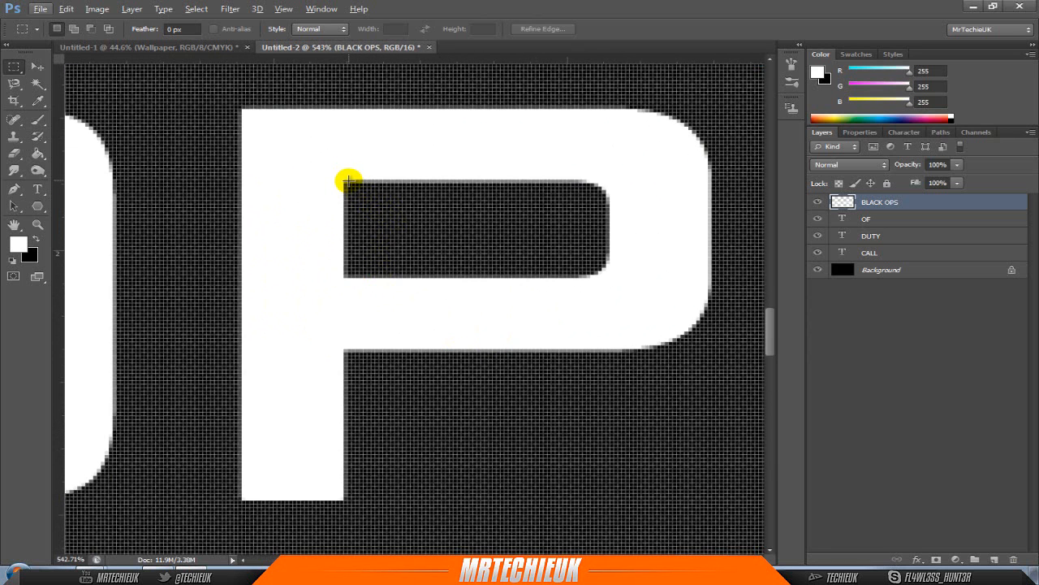
left_click_drag(348, 180, 449, 265)
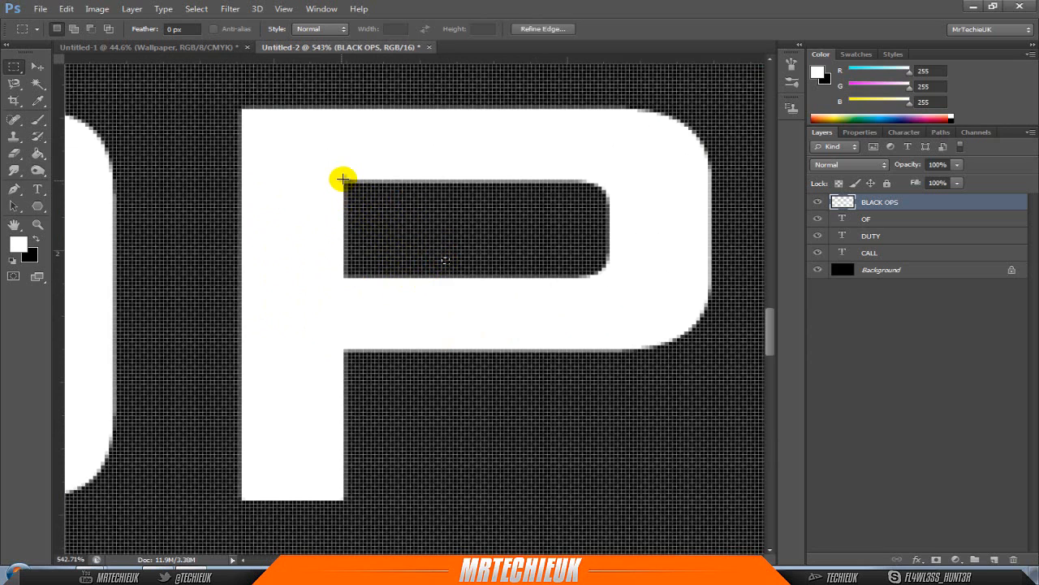
left_click_drag(348, 181, 406, 501)
key("Delete")
key("ctrl+d")
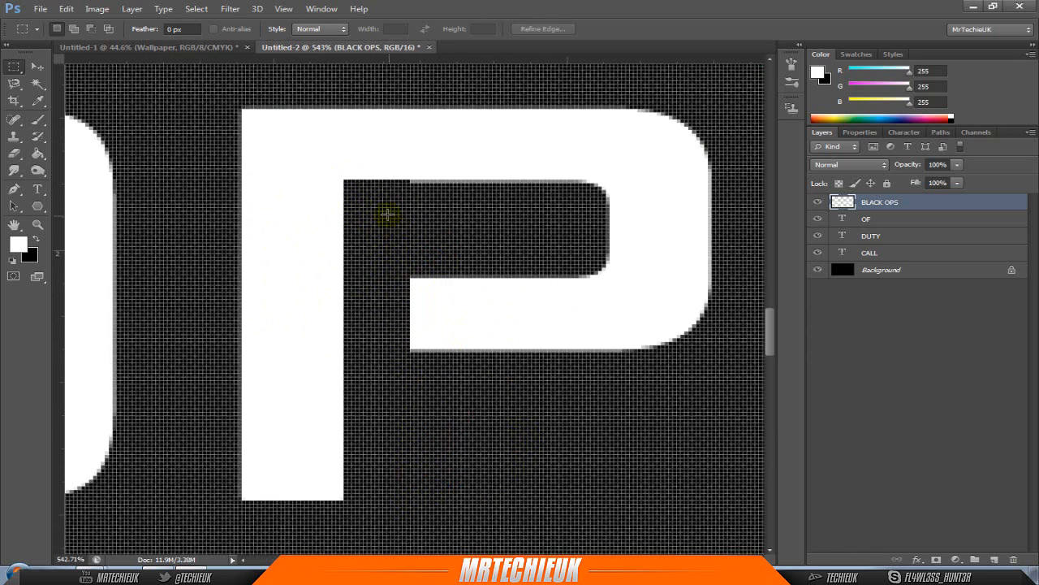
left_click_drag(387, 217, 582, 181)
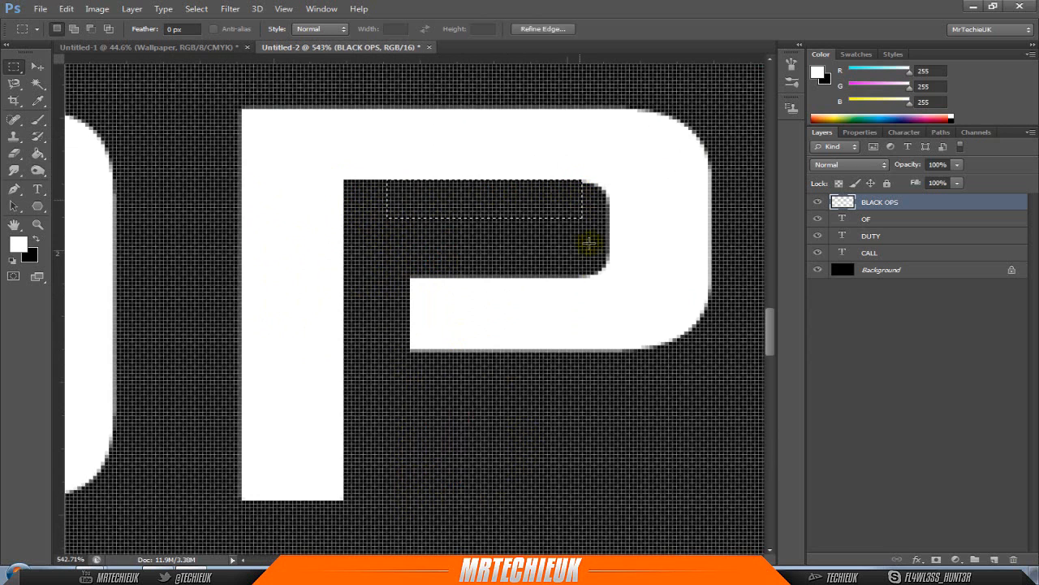
key("ctrl+d")
key("ctrl+0")
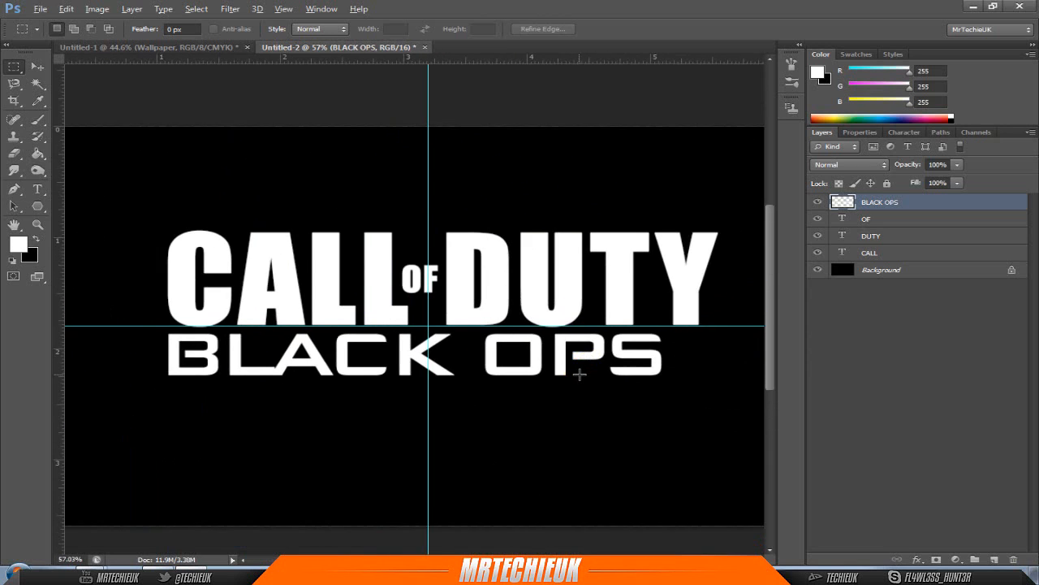
Step: Remove the crossbar of the A in BLACK by selecting the area between its legs with the Polygonal Lasso and deleting it
scroll(579, 374, "down", 2)
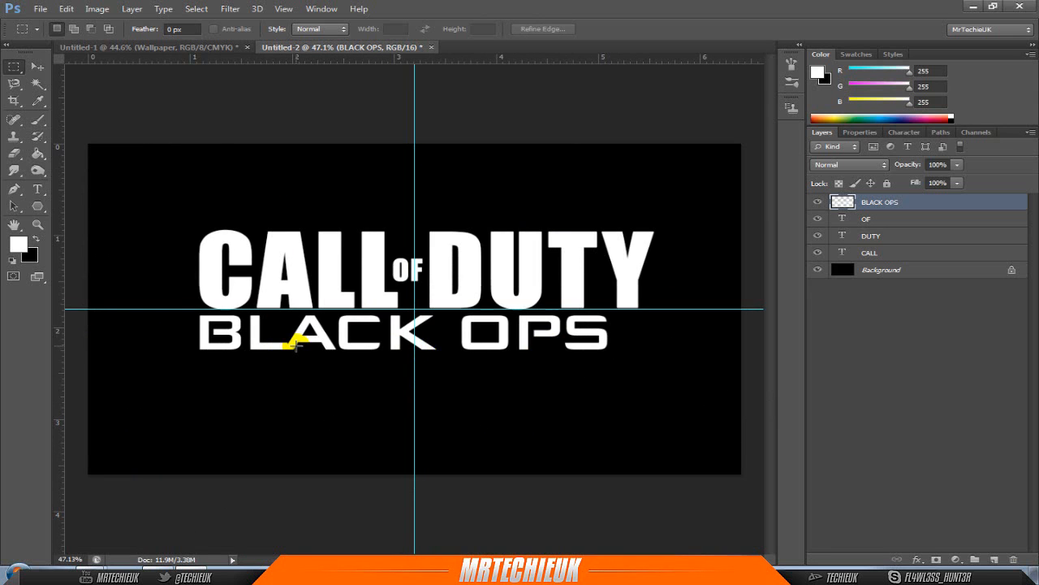
scroll(294, 344, "up", 10)
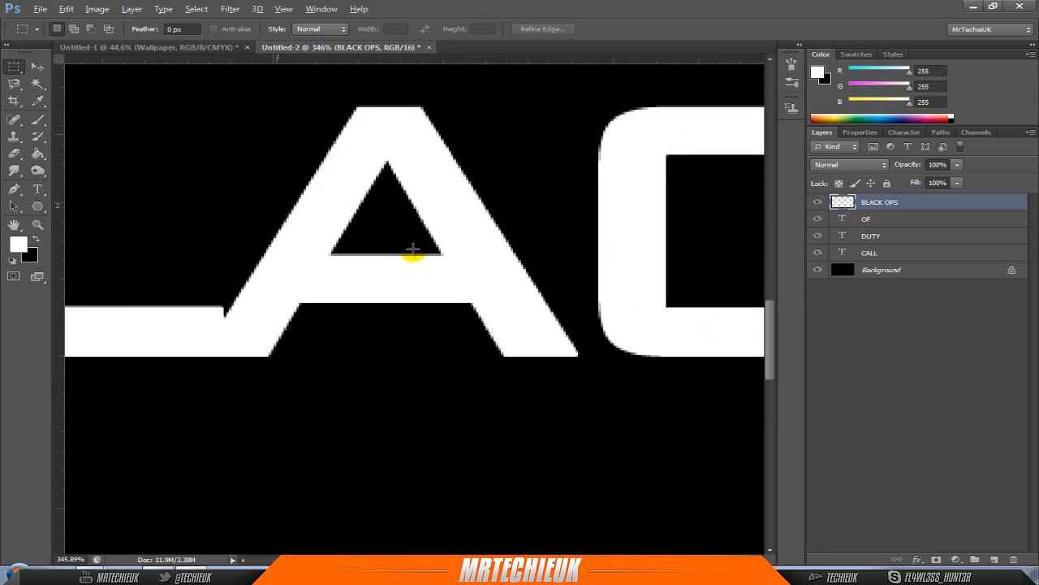
scroll(413, 248, "up", 4)
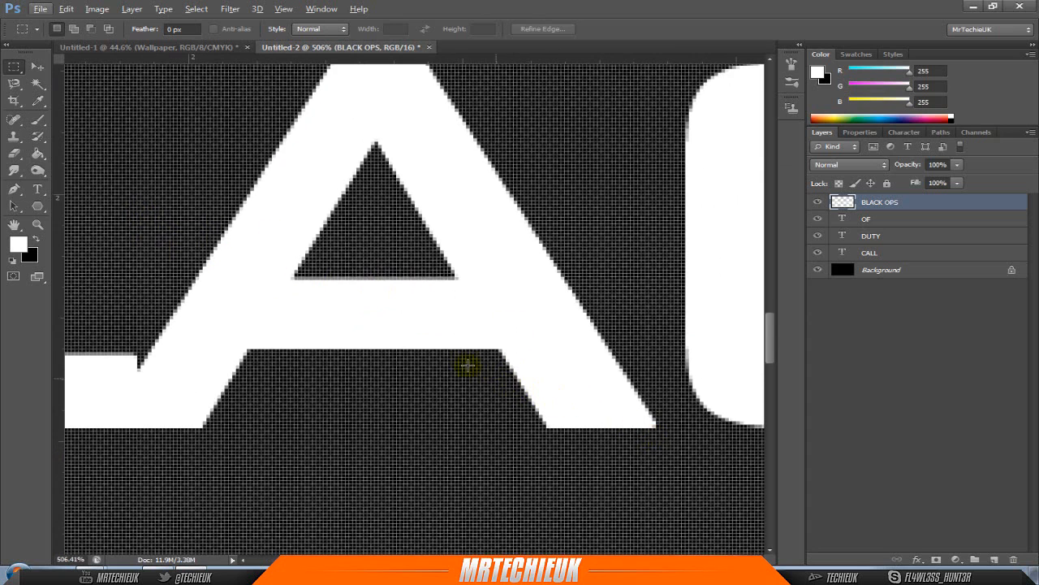
scroll(468, 365, "up", 1)
left_click(12, 90)
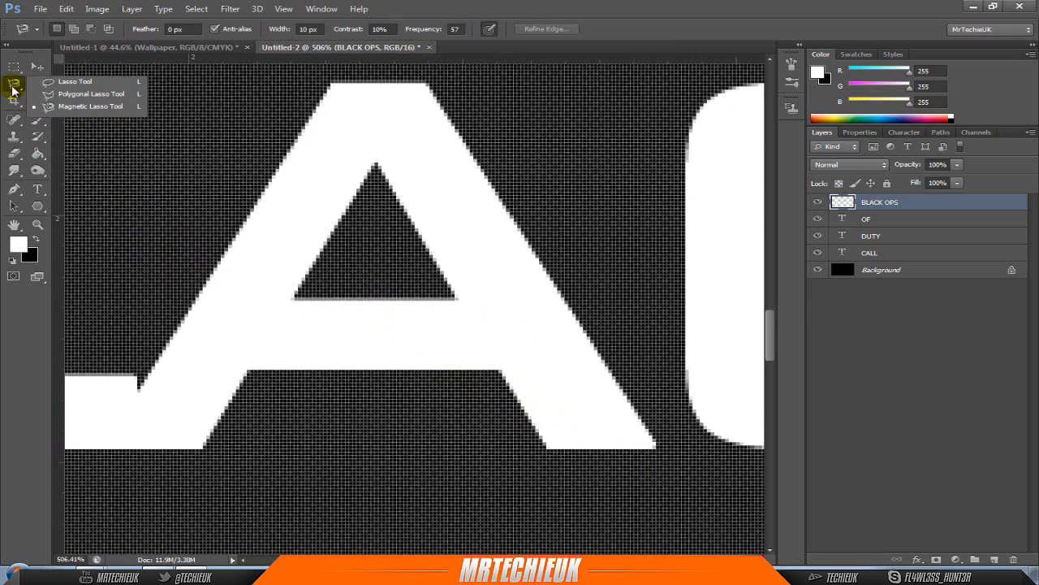
left_click(54, 96)
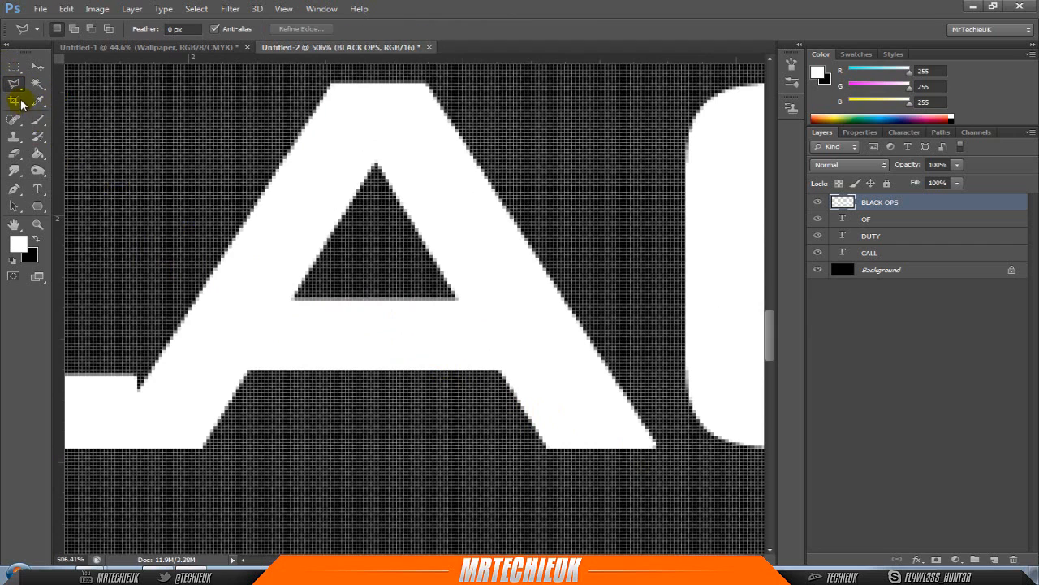
left_click(376, 165)
left_click(295, 299)
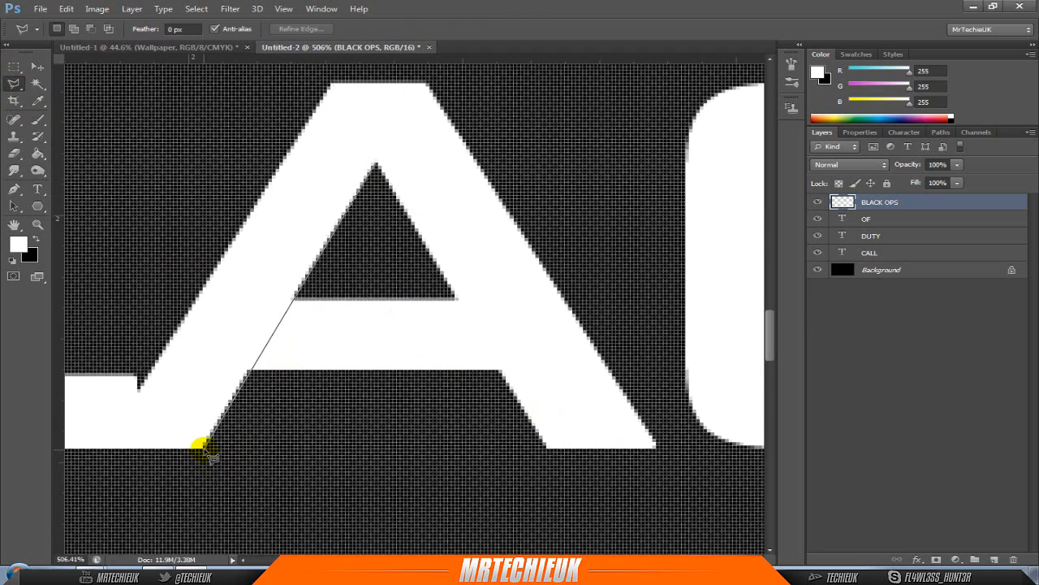
left_click(203, 446)
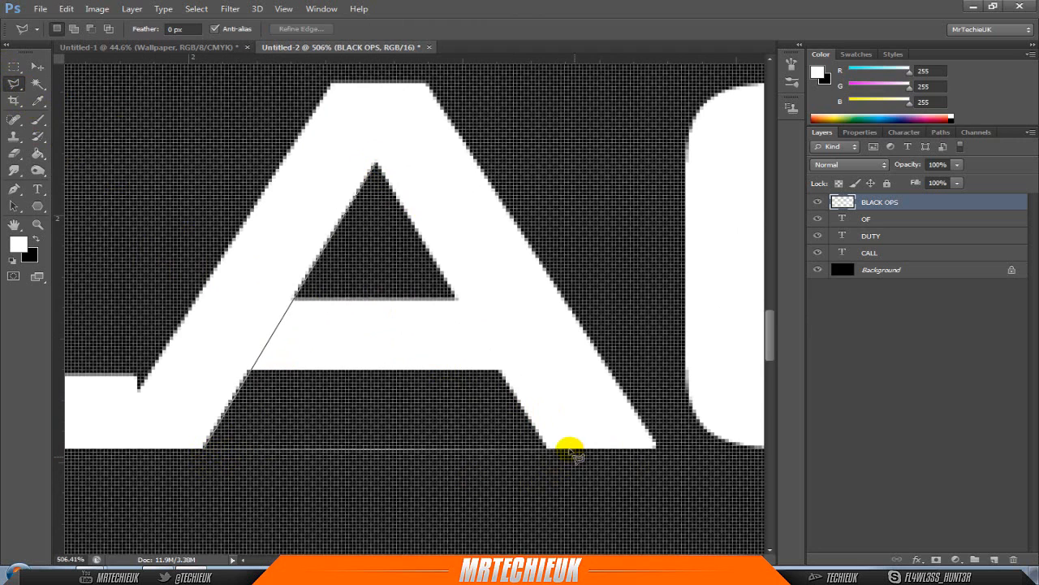
left_click(547, 447)
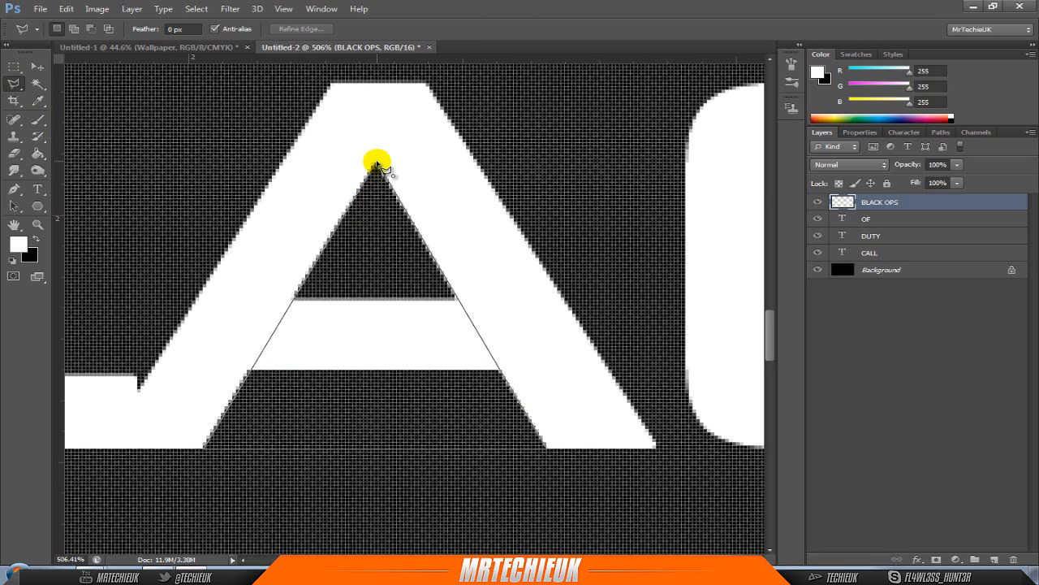
left_click(376, 164)
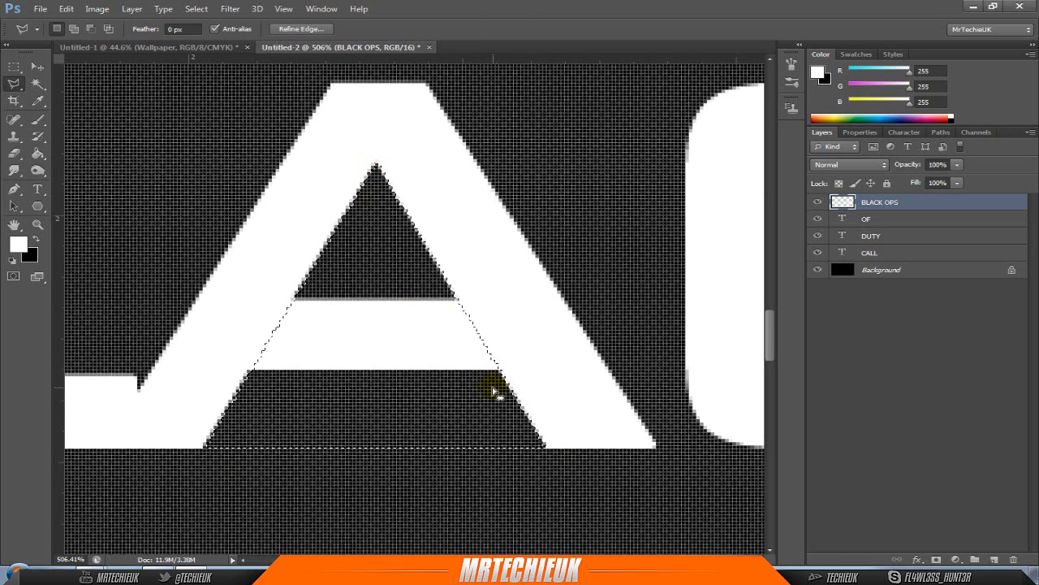
key("Delete")
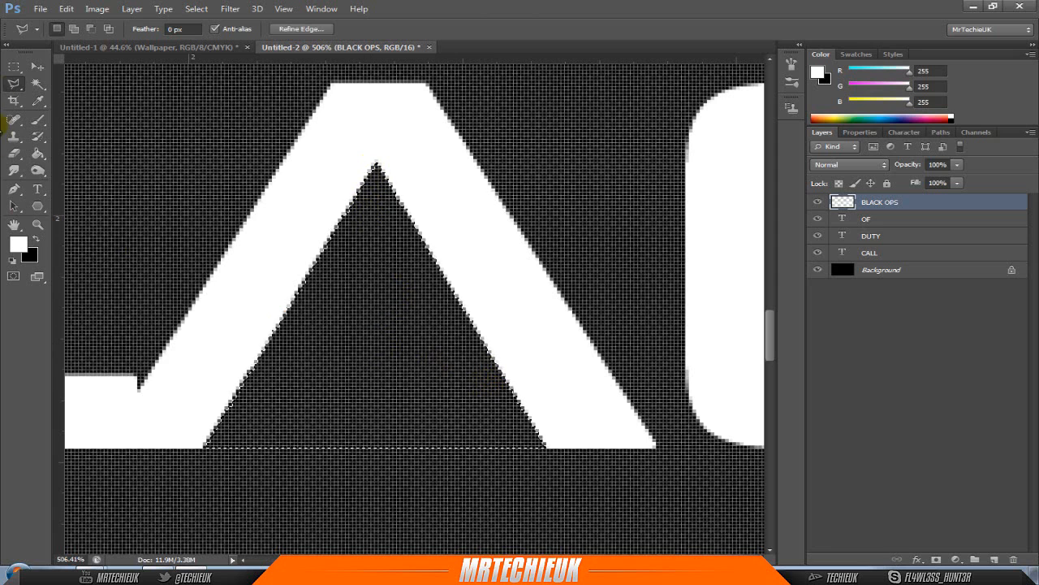
left_click(13, 66)
key("ctrl+d")
scroll(355, 339, "down", 5)
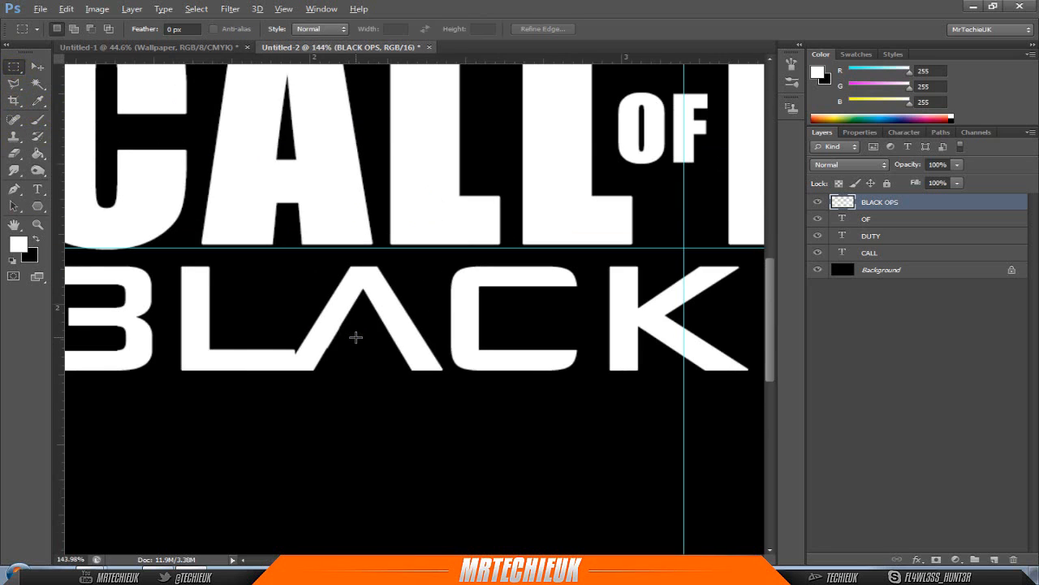
scroll(341, 334, "up", 4)
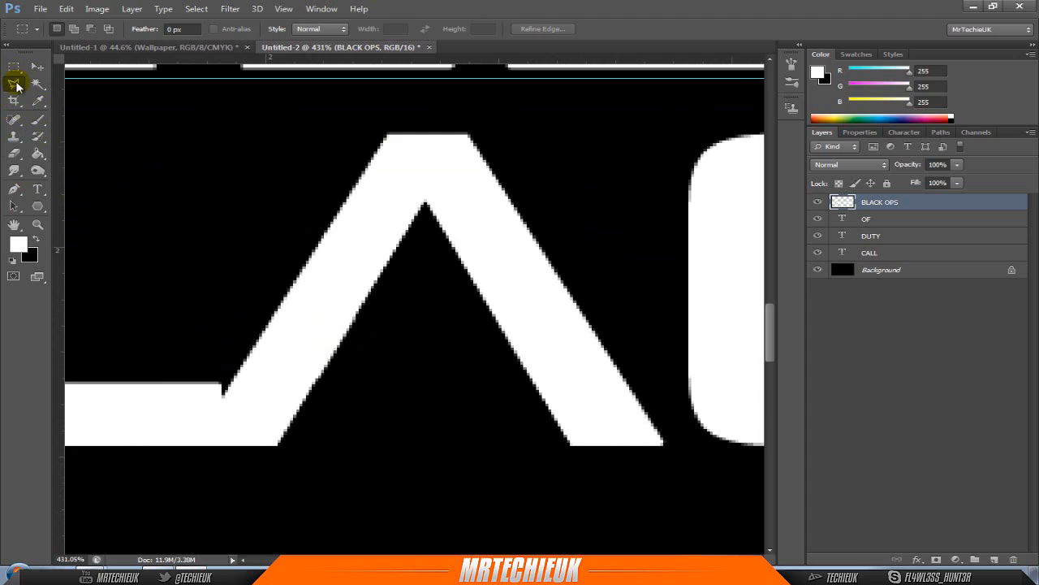
left_click(15, 82)
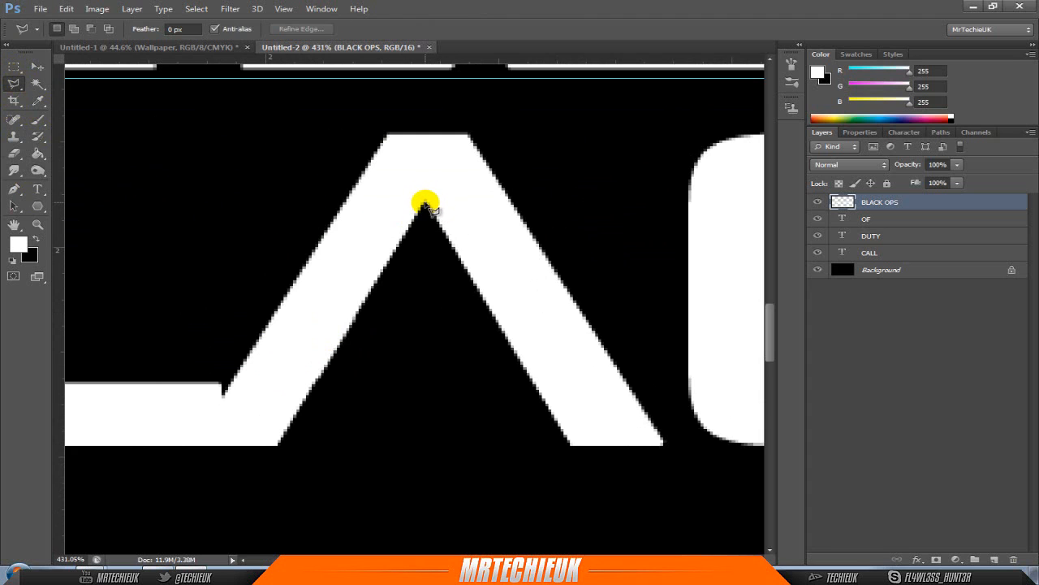
left_click(272, 445)
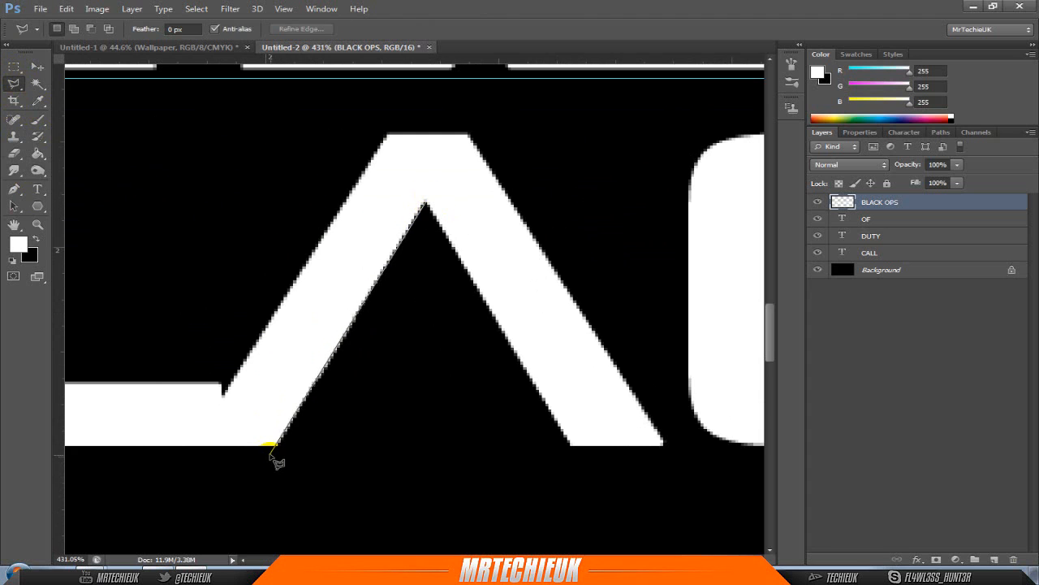
double_click(455, 454)
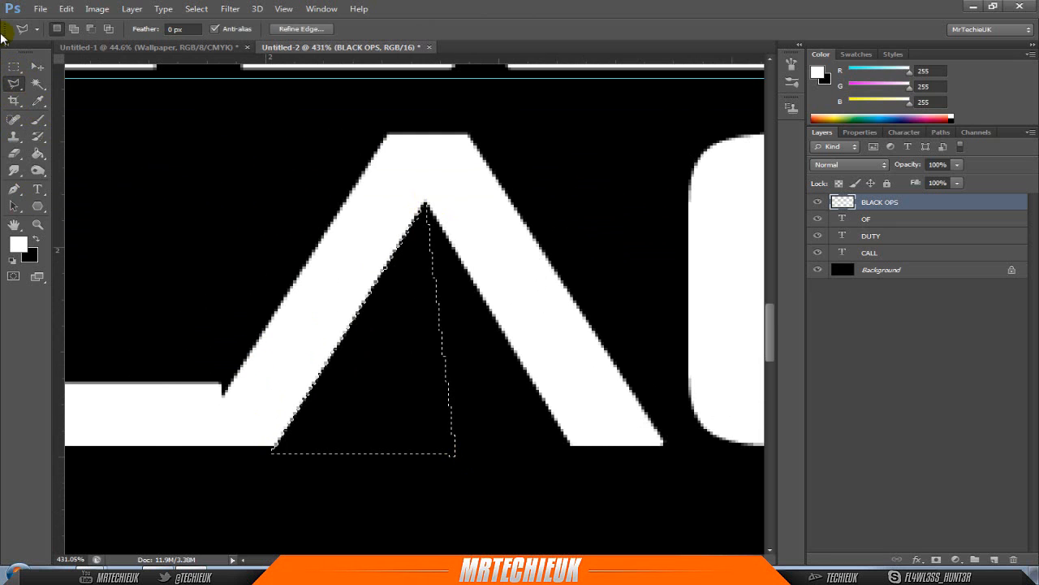
key("ctrl+d")
Step: Fill the small notch where the L's foot meets the A in BLACK with white
scroll(406, 250, "down", 12)
scroll(282, 289, "up", 8)
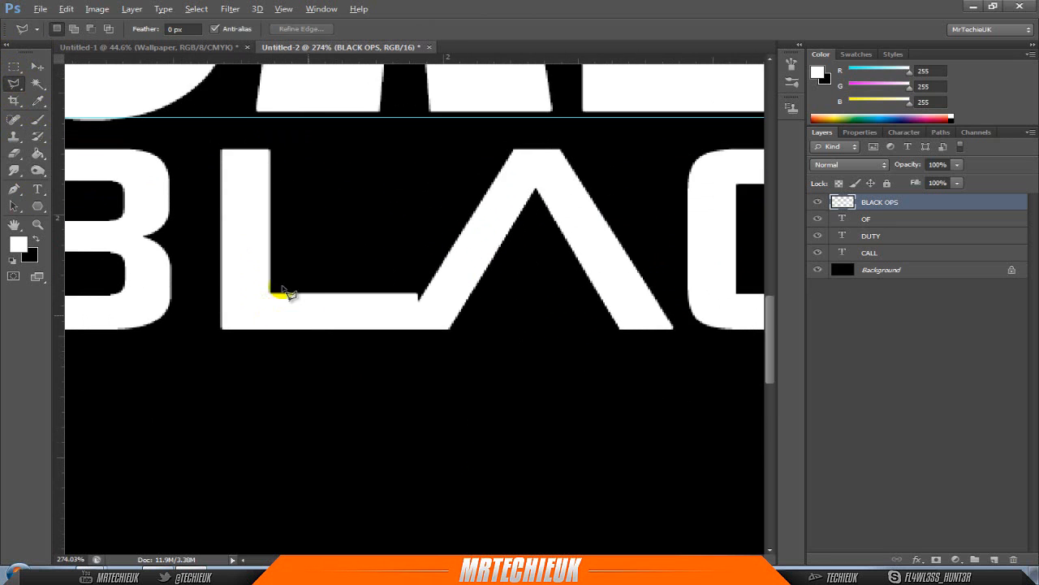
left_click(13, 67)
scroll(406, 311, "up", 3)
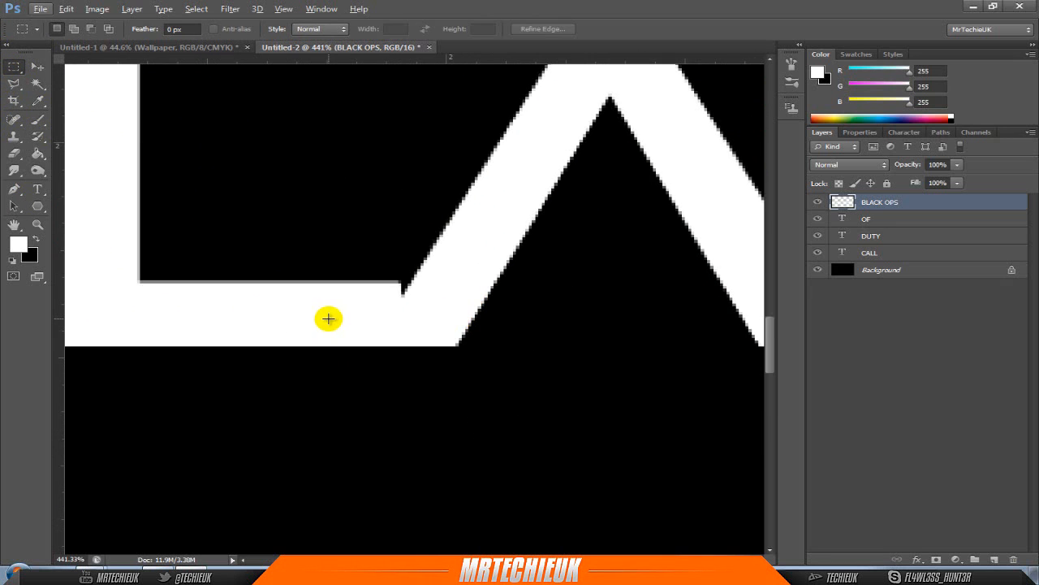
left_click_drag(328, 318, 420, 282)
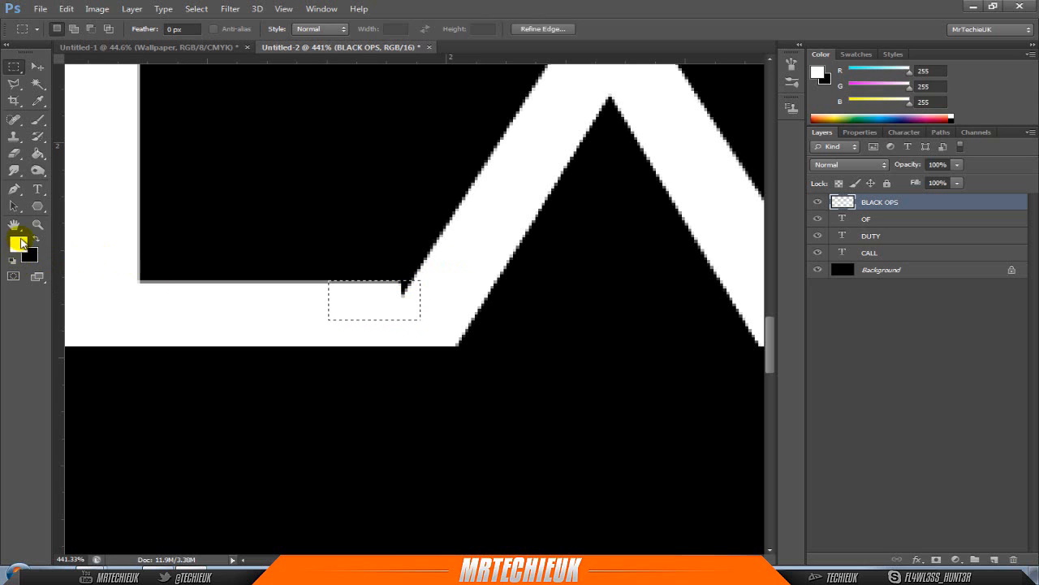
left_click(36, 236)
key("ctrl+BackSpace")
key("ctrl+d")
Step: Extend the K's upper arm diagonally into its stem in BLACK by filling a polygonal selection across the lower junction with white
scroll(348, 334, "down", 12)
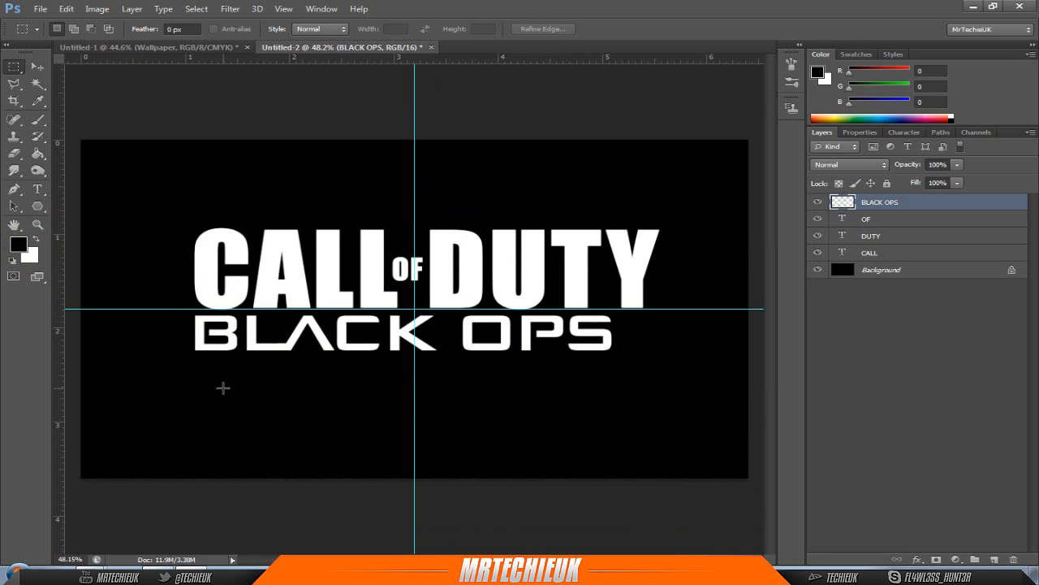
scroll(423, 350, "up", 10)
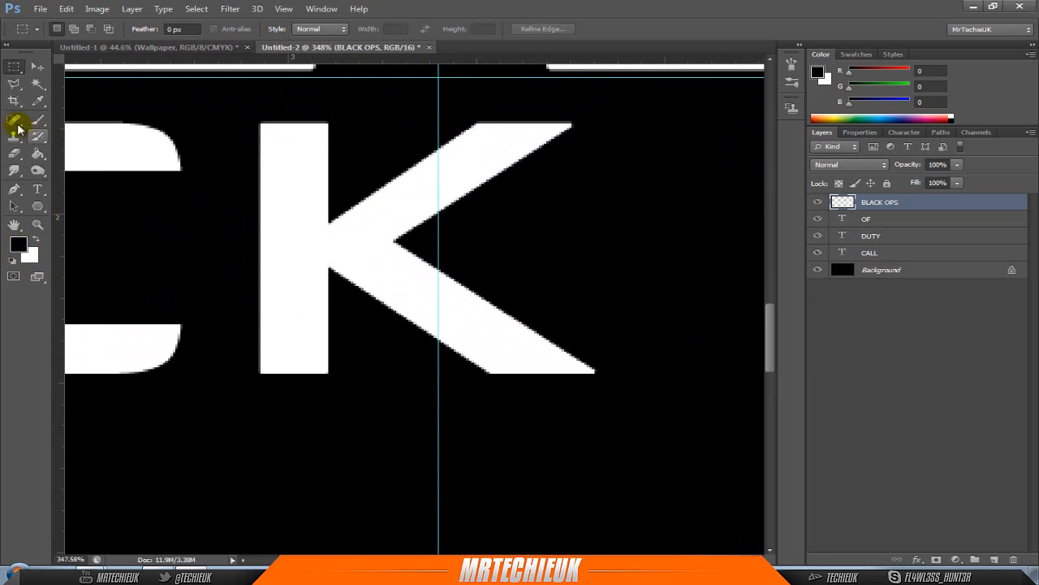
left_click(12, 86)
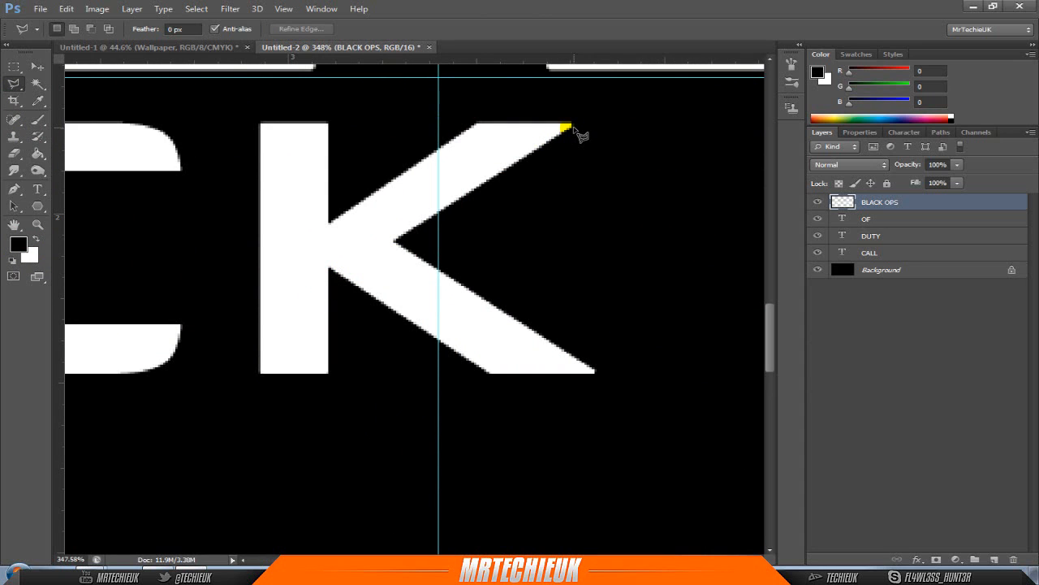
left_click(394, 240)
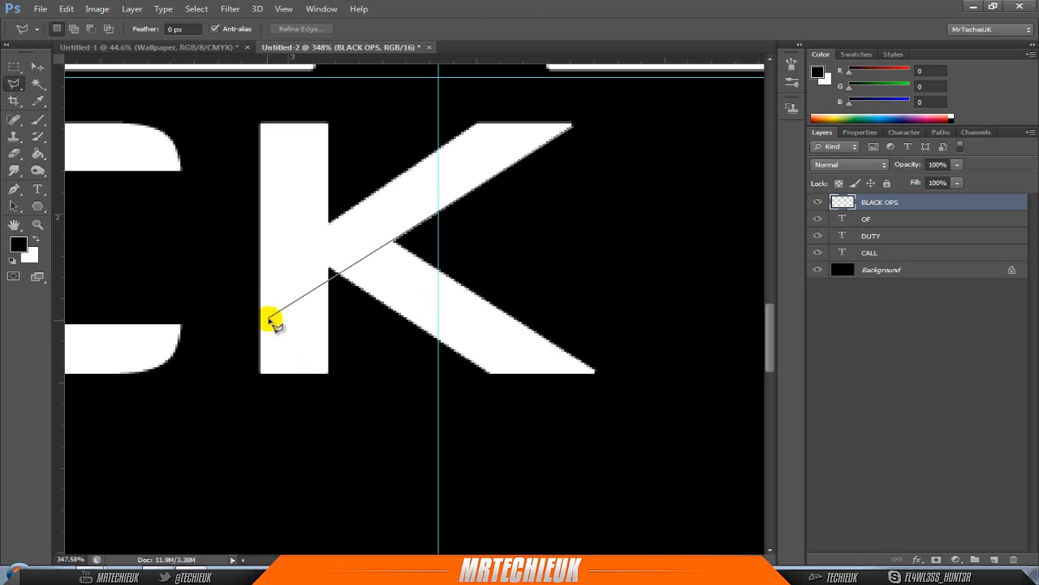
left_click(271, 319)
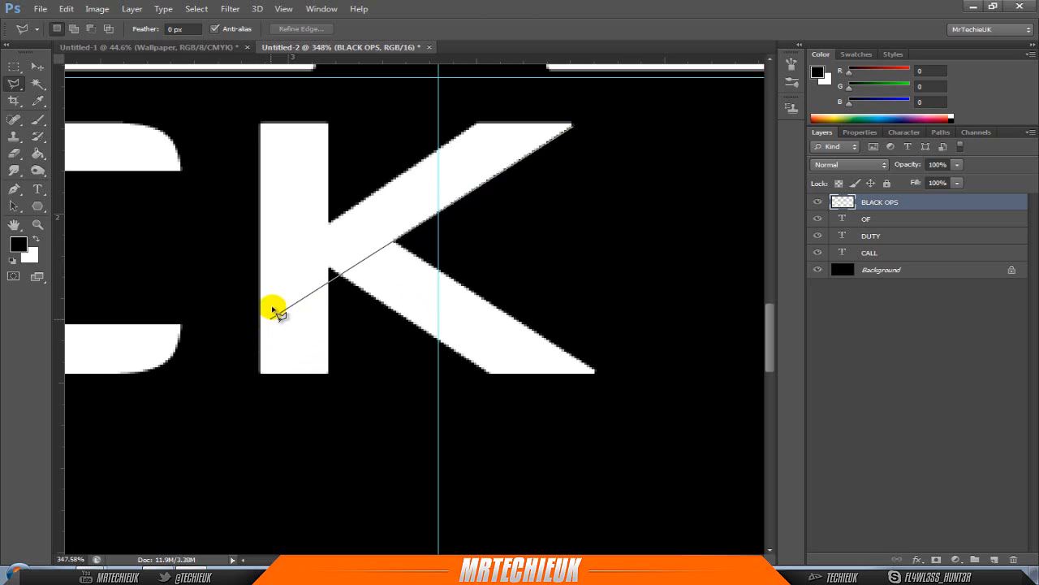
left_click(287, 244)
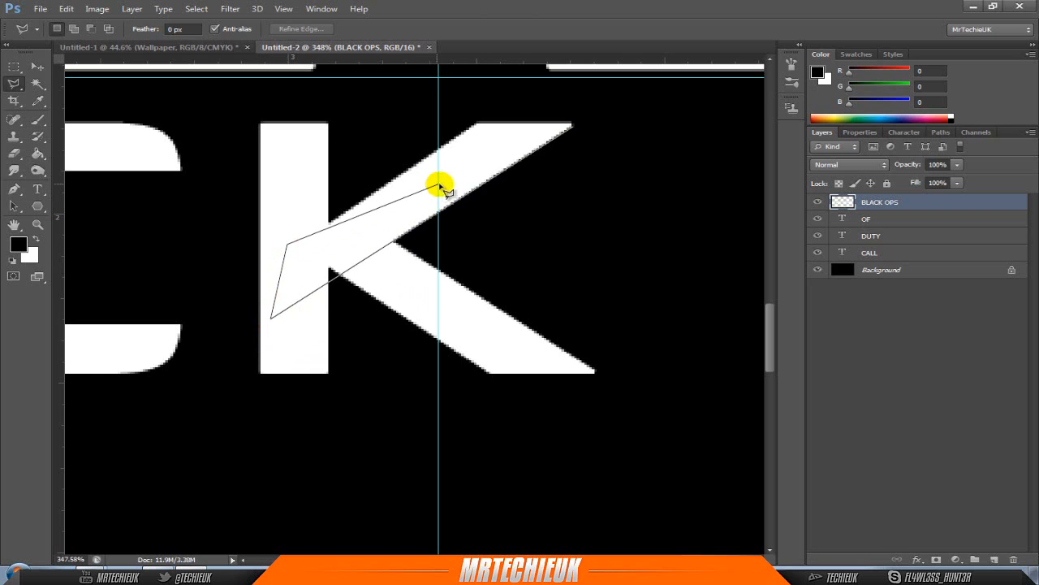
double_click(407, 211)
key("ctrl+BackSpace")
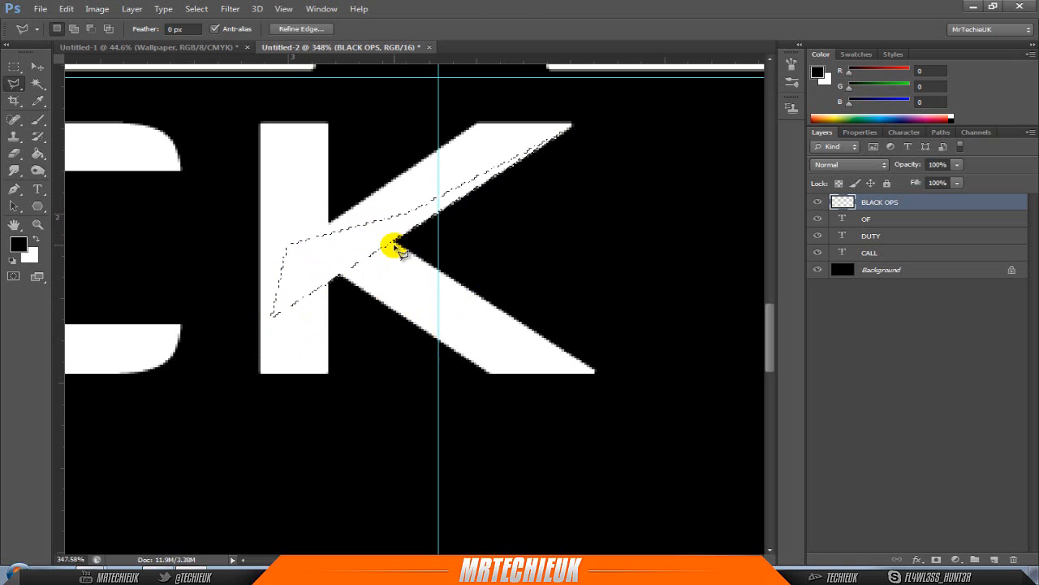
left_click(13, 66)
left_click(446, 245)
Step: Cut off the lower part of the K's stem diagonally, continuing the slope of its upper arm
left_click(15, 82)
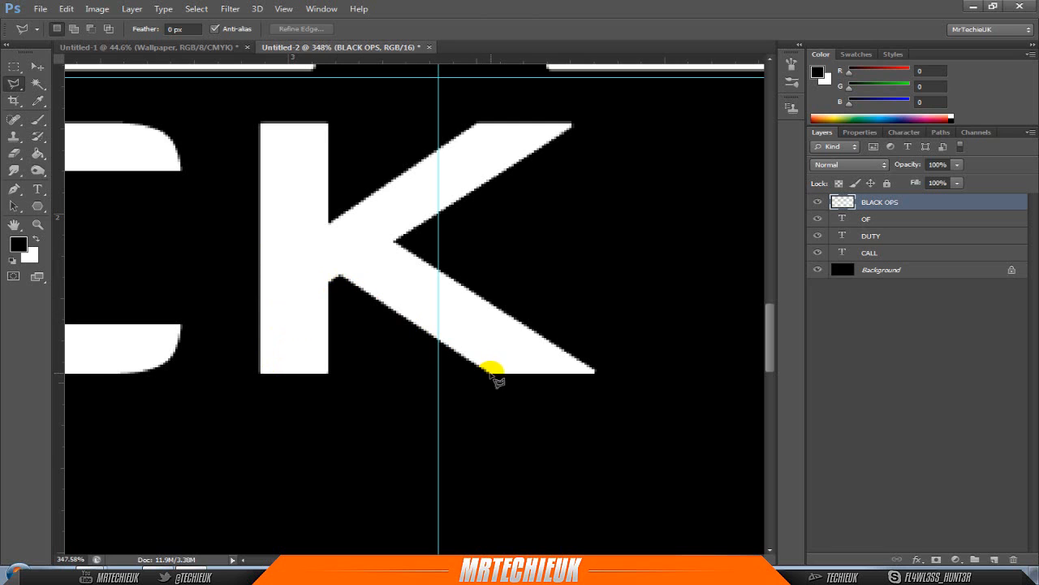
left_click(341, 276)
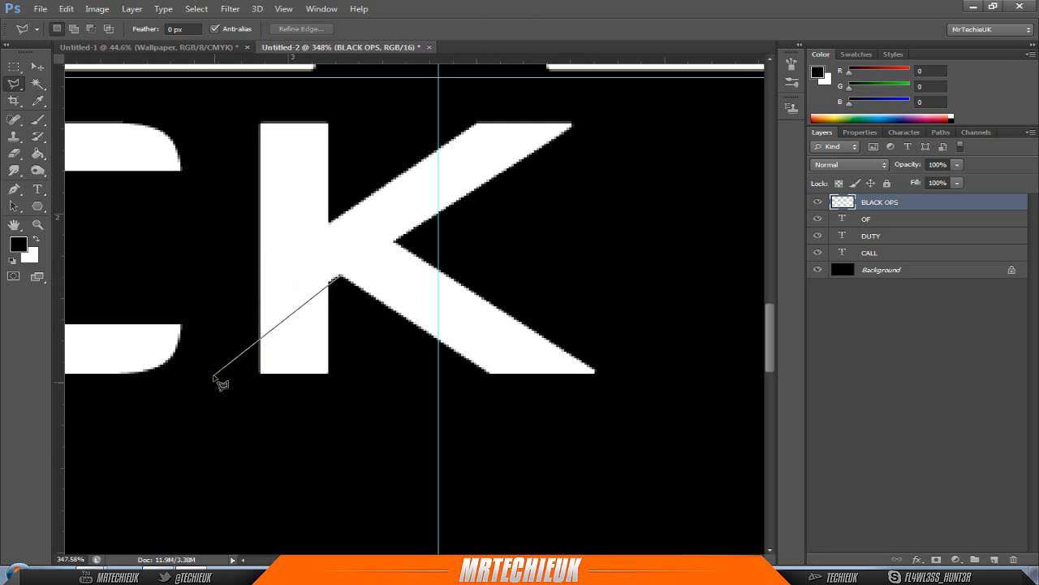
left_click(169, 381)
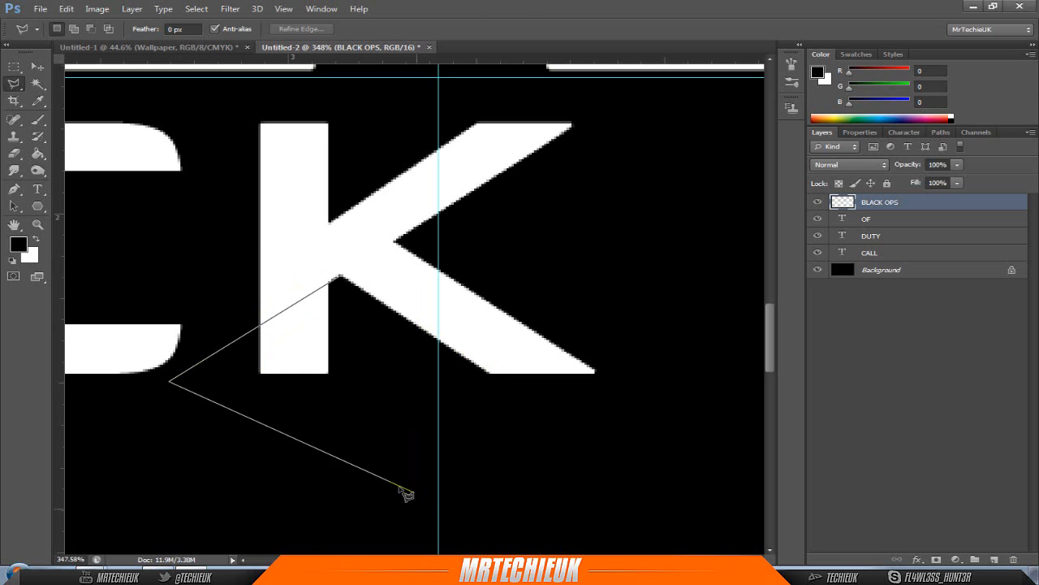
double_click(478, 480)
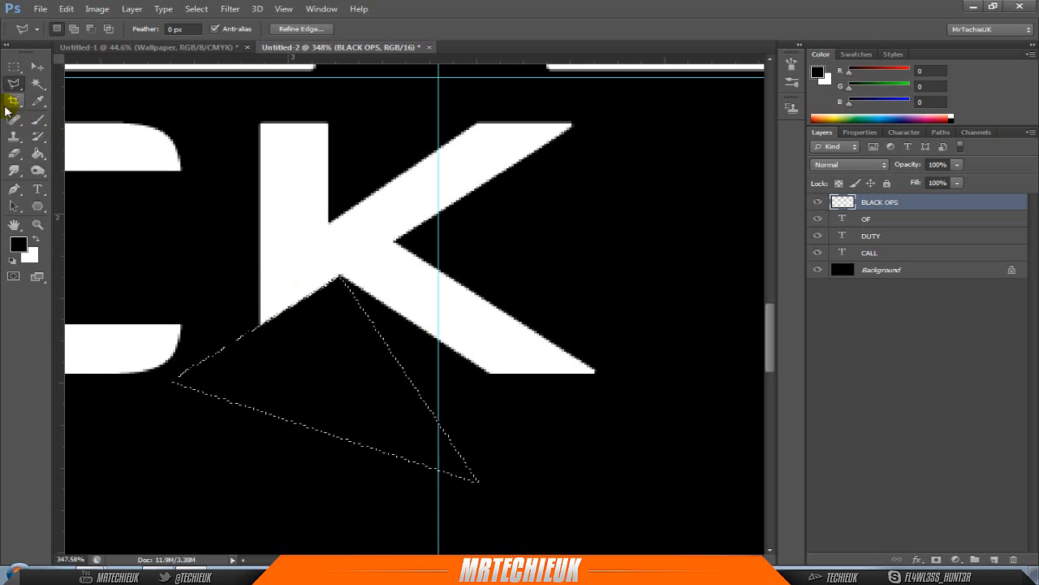
left_click(13, 66)
key("ctrl+d")
key("ctrl+1")
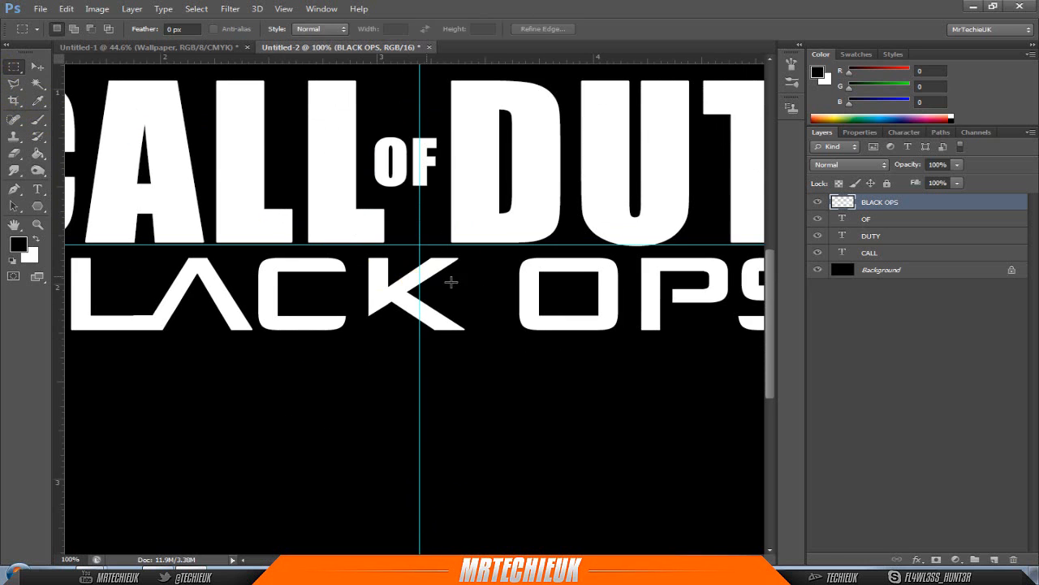
Step: Scale the BLACK OPS layer to 71.64% width and 71.43% height, placed just beneath CALL OF DUTY
key("ctrl+0")
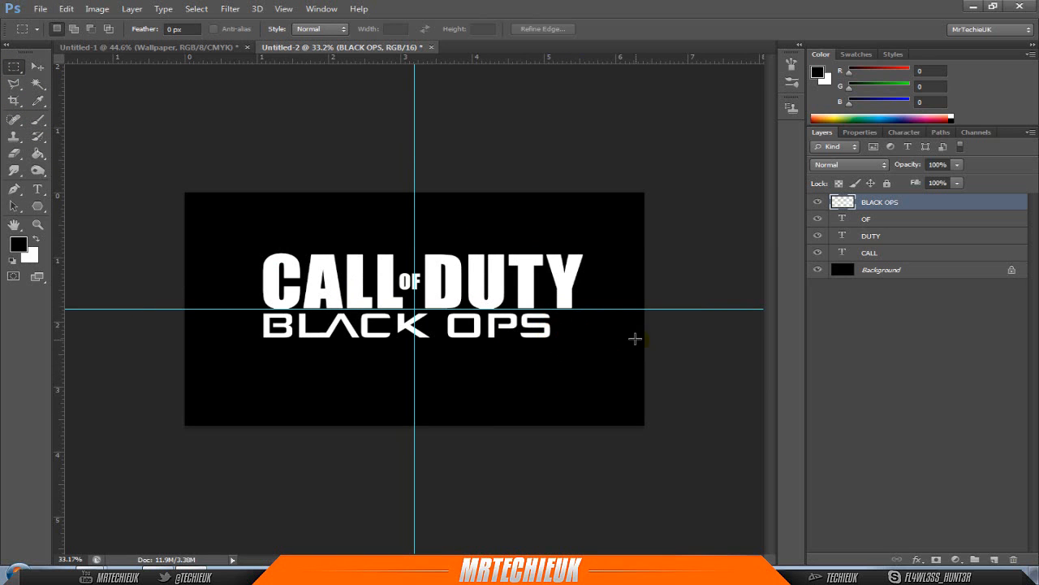
scroll(635, 338, "up", 1)
key("ctrl+t")
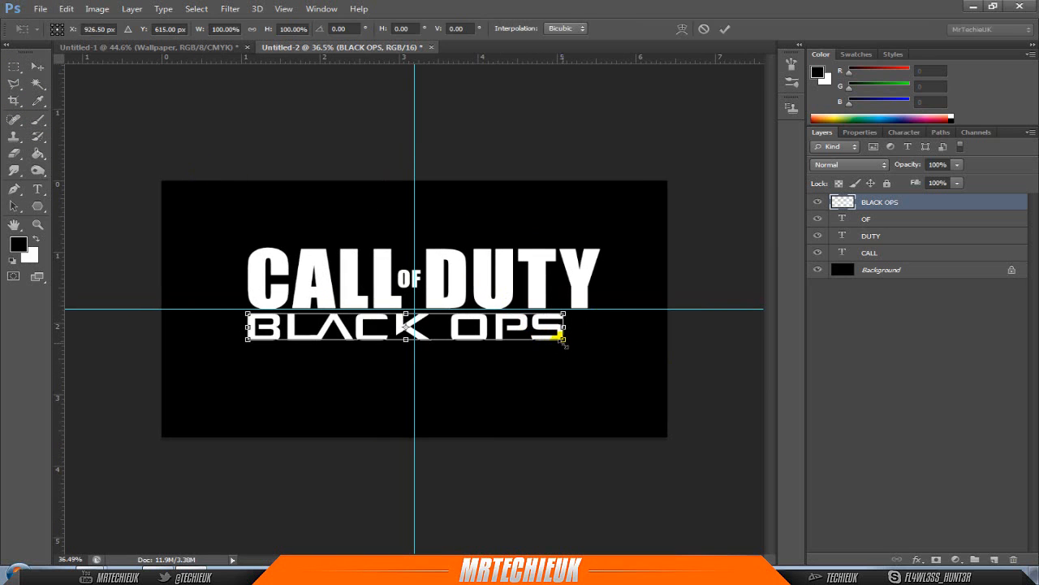
left_click_drag(564, 341, 471, 327)
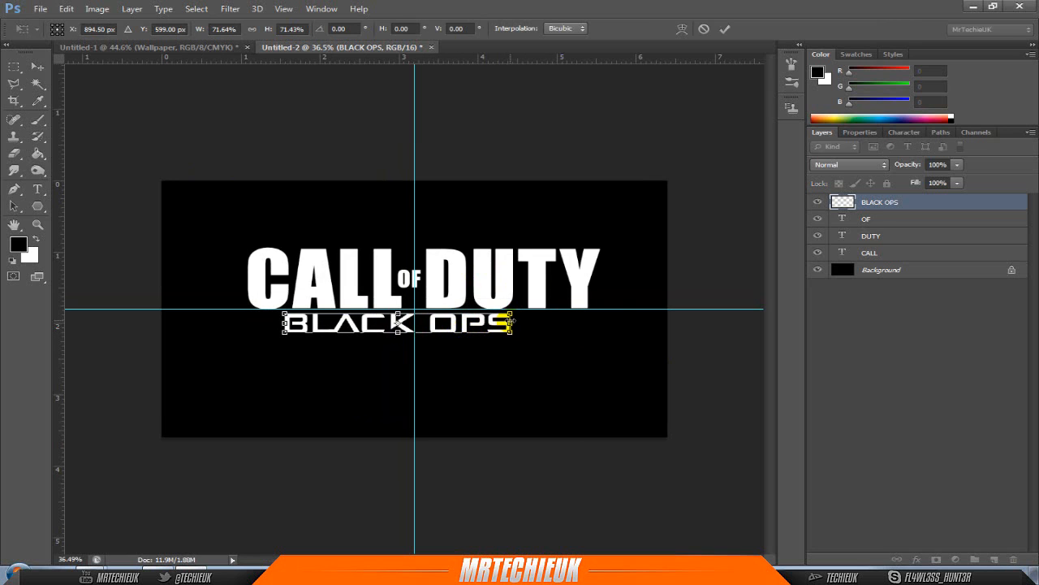
key("Return")
scroll(580, 341, "up", 1)
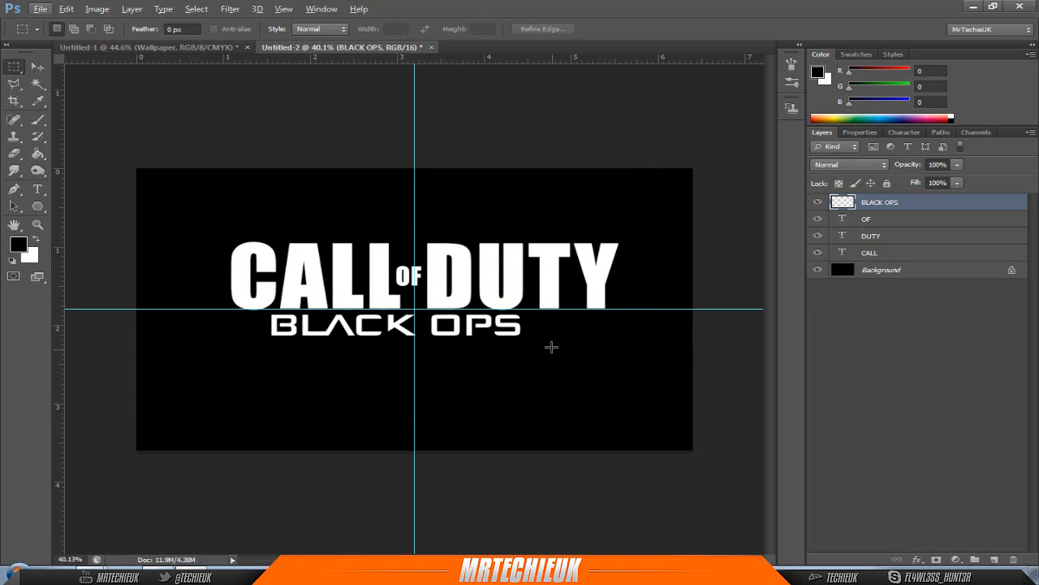
Step: Save the Black Ops II reference logo from the browser as cod-black-ops-2 (1) and place it in the wallpaper document
key("alt+Tab")
right_click(905, 283)
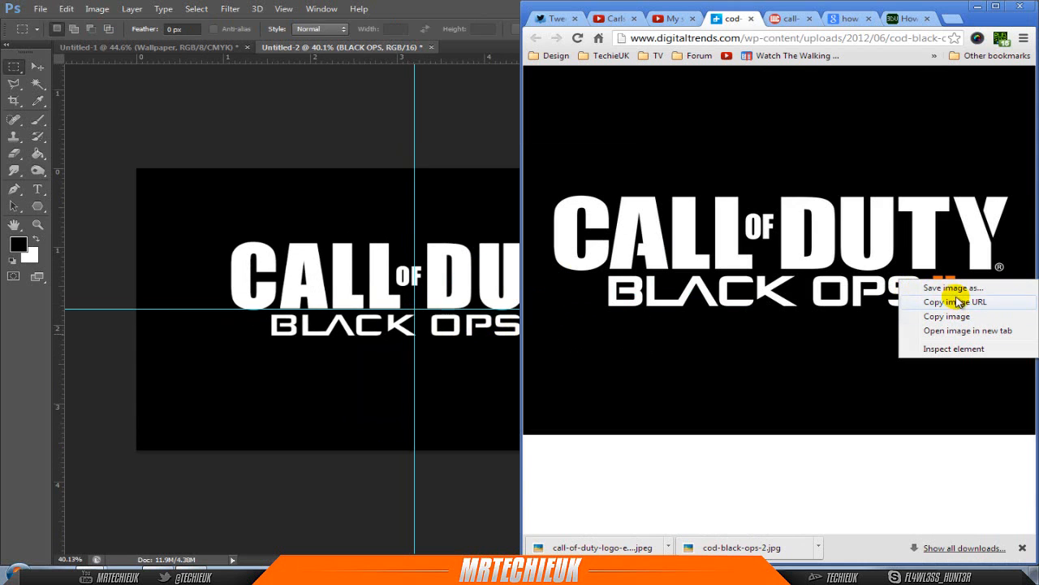
left_click(954, 288)
left_click(920, 438)
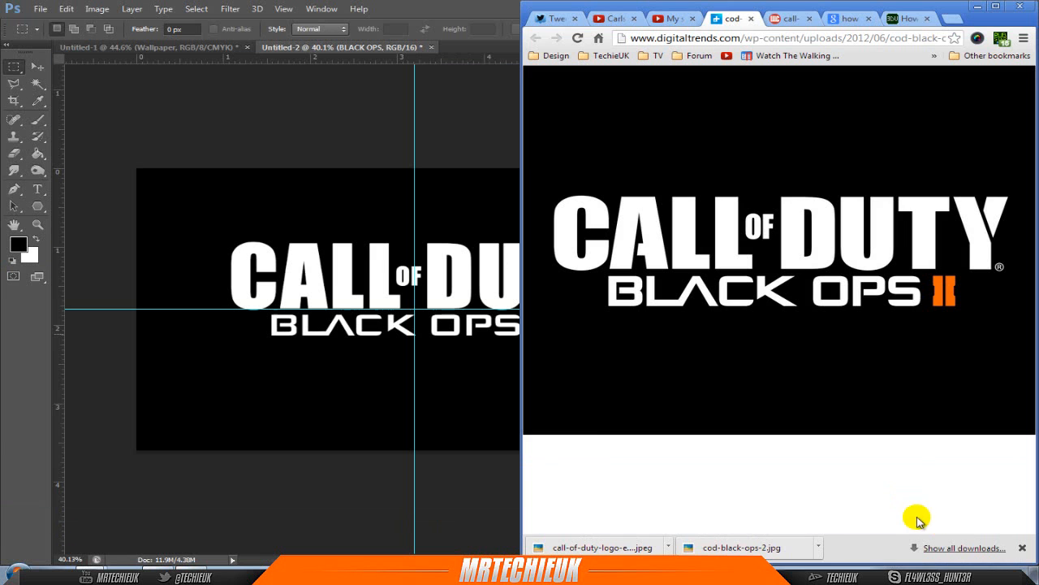
left_click_drag(578, 549, 452, 401)
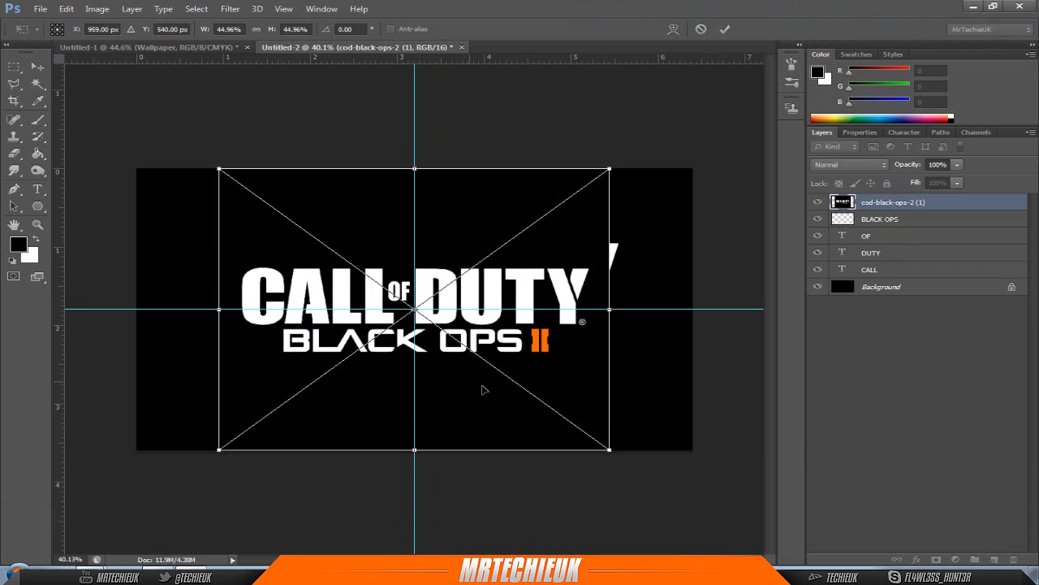
scroll(556, 344, "up", 2)
key("alt+space")
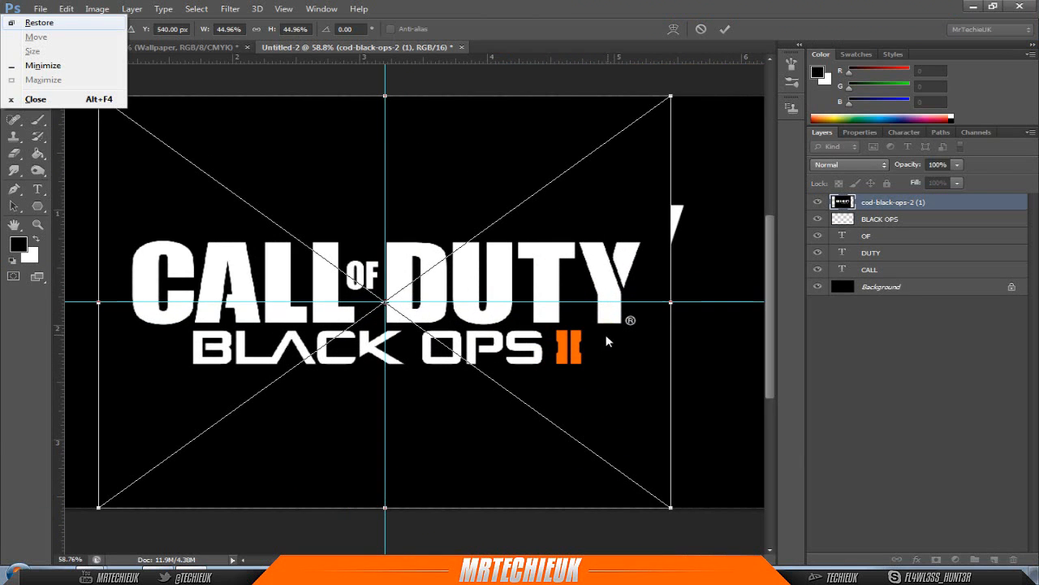
left_click(541, 325)
key("Return")
Step: Copy the orange II from the placed reference logo onto its own layer and delete the reference layer
scroll(605, 341, "up", 3)
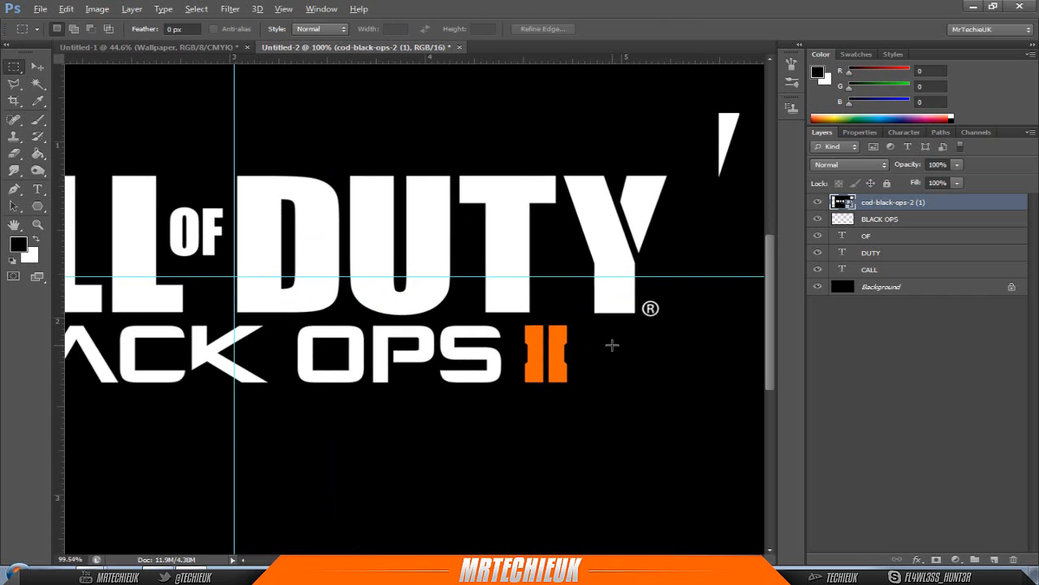
left_click_drag(510, 317, 576, 400)
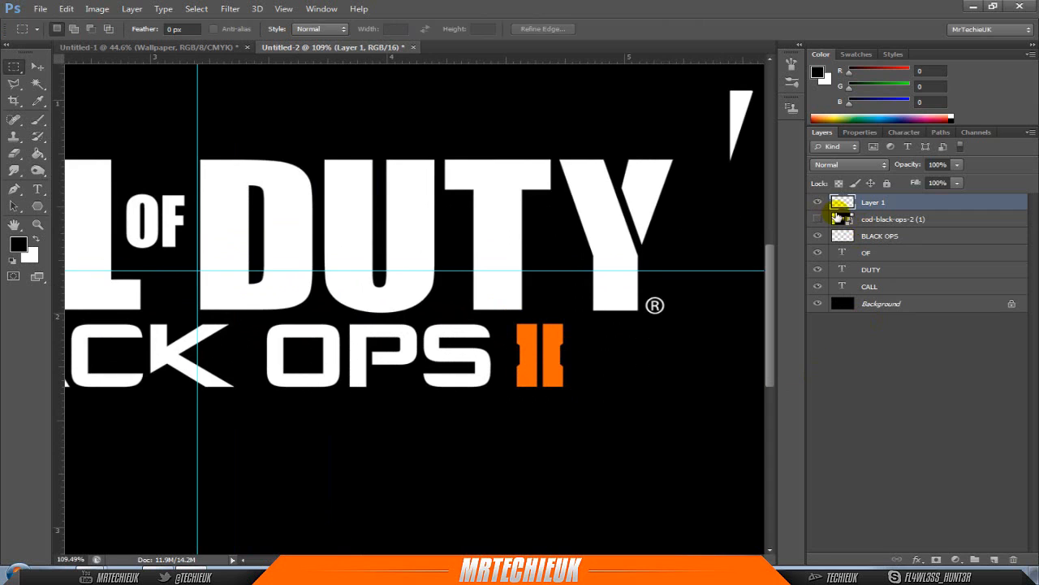
left_click(819, 219)
left_click(880, 220)
key("Delete")
left_click(847, 204)
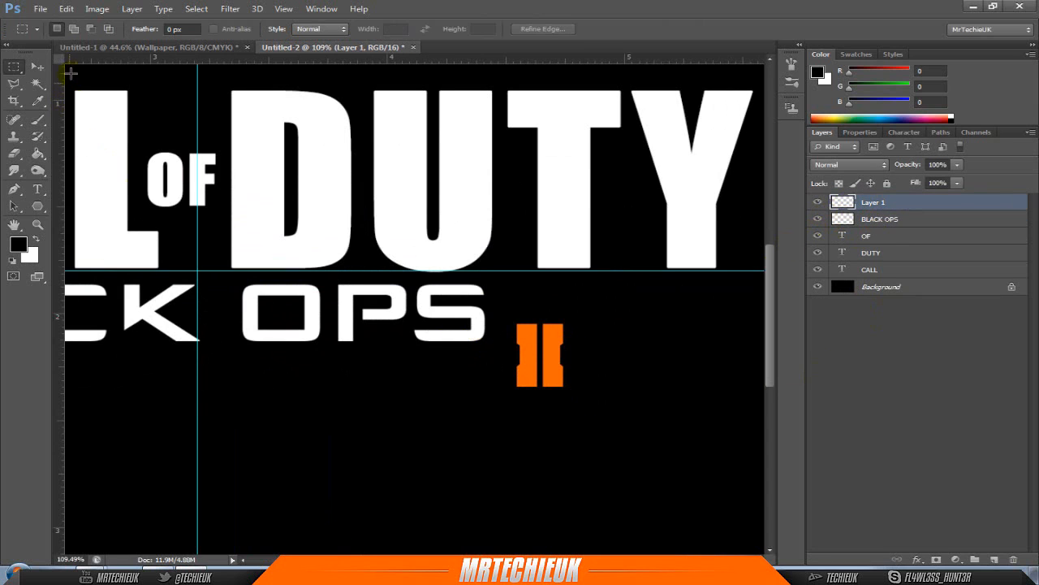
Step: Move the orange II layer beneath the CALL layer and position the II immediately after OPS, level with its letters
left_click(38, 67)
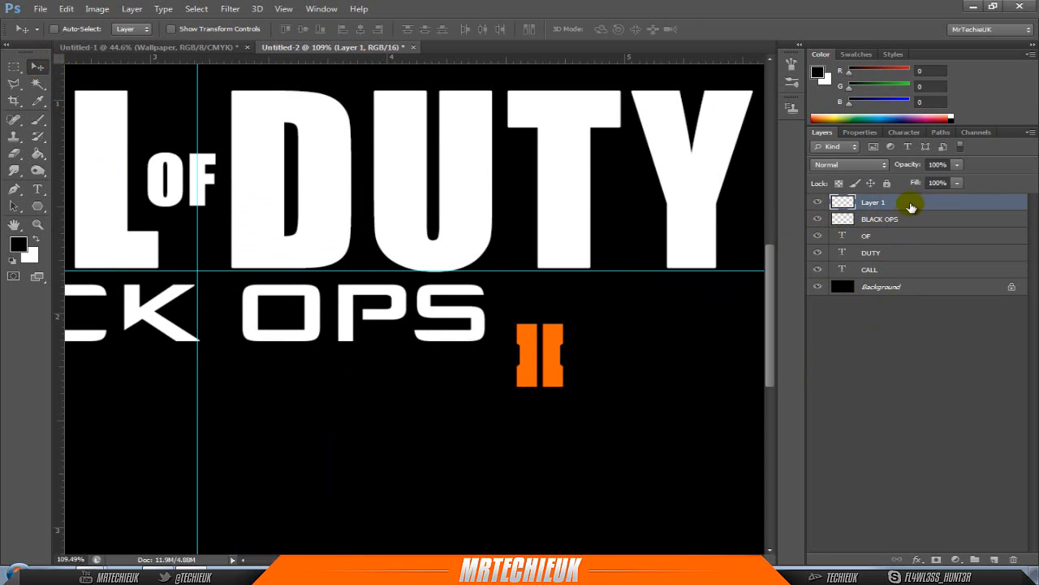
left_click_drag(916, 204, 910, 266)
mouse_move(529, 347)
left_mouse_down()
mouse_move(513, 305)
mouse_move(523, 332)
left_mouse_up()
key("Left")
key("Left")
key("Left")
key("Left")
key("Left")
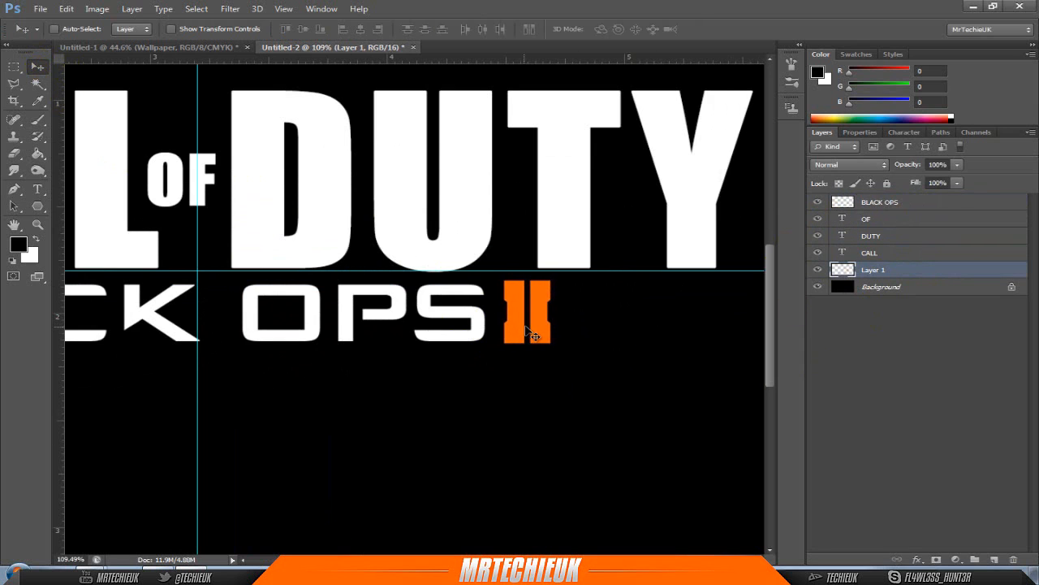
key("Down")
key("Down")
Step: Group the BLACK OPS, OF, DUTY, CALL and orange II layers together
left_click(138, 47)
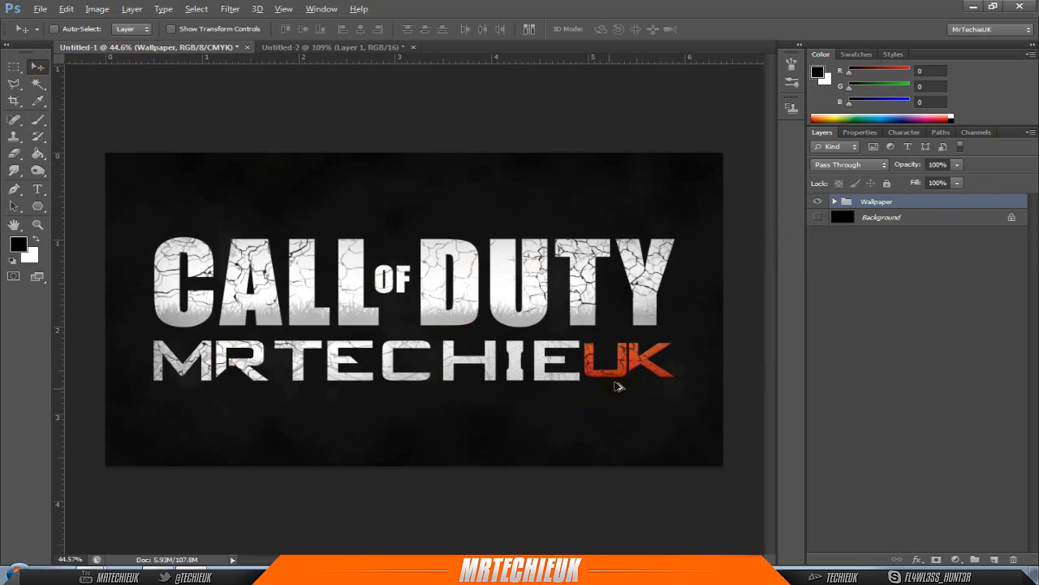
left_click(276, 47)
scroll(569, 260, "down", 3)
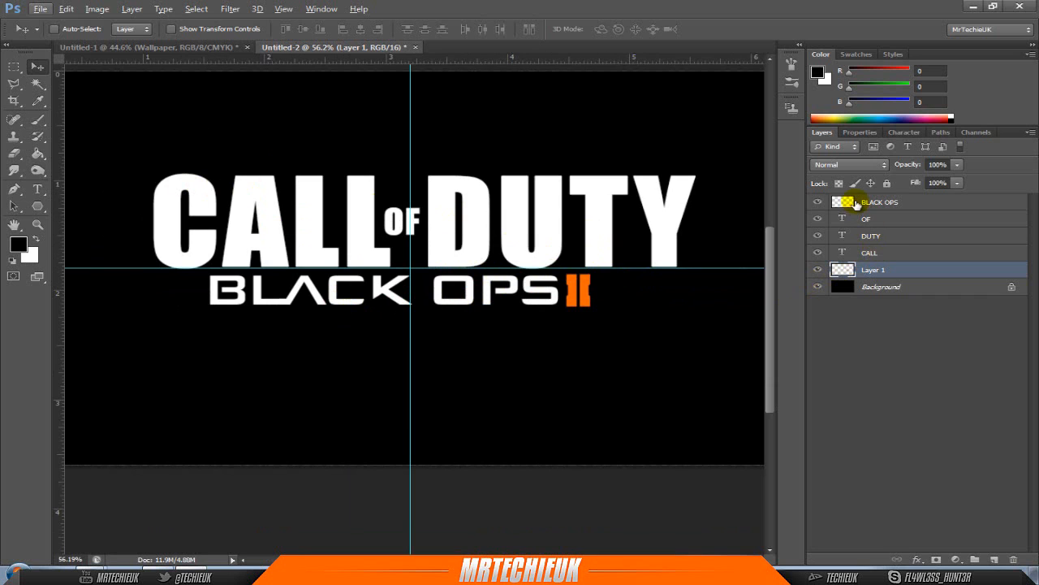
left_click(853, 204, "shift")
left_click(877, 203)
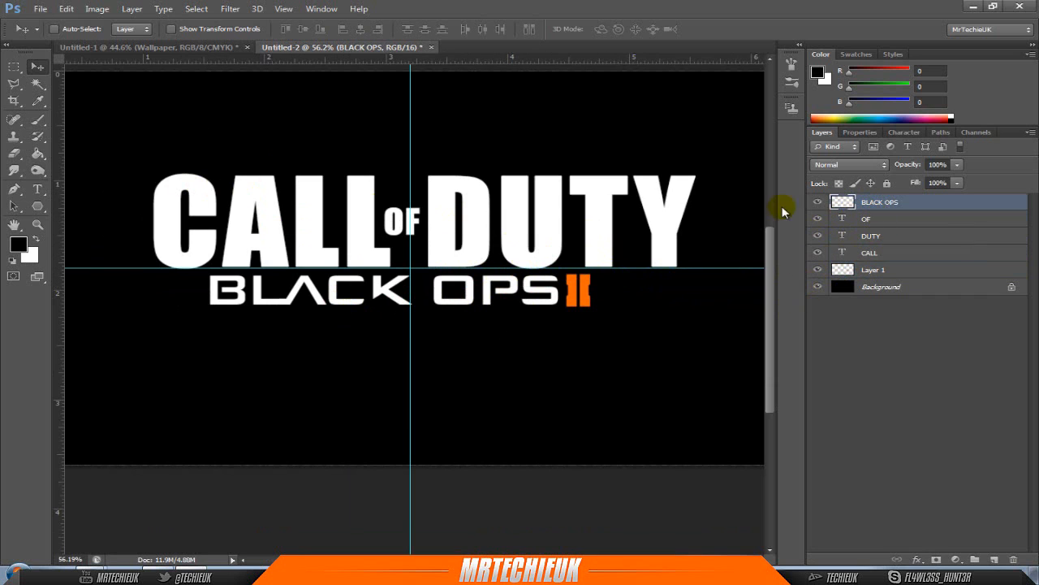
left_click(889, 270, "shift")
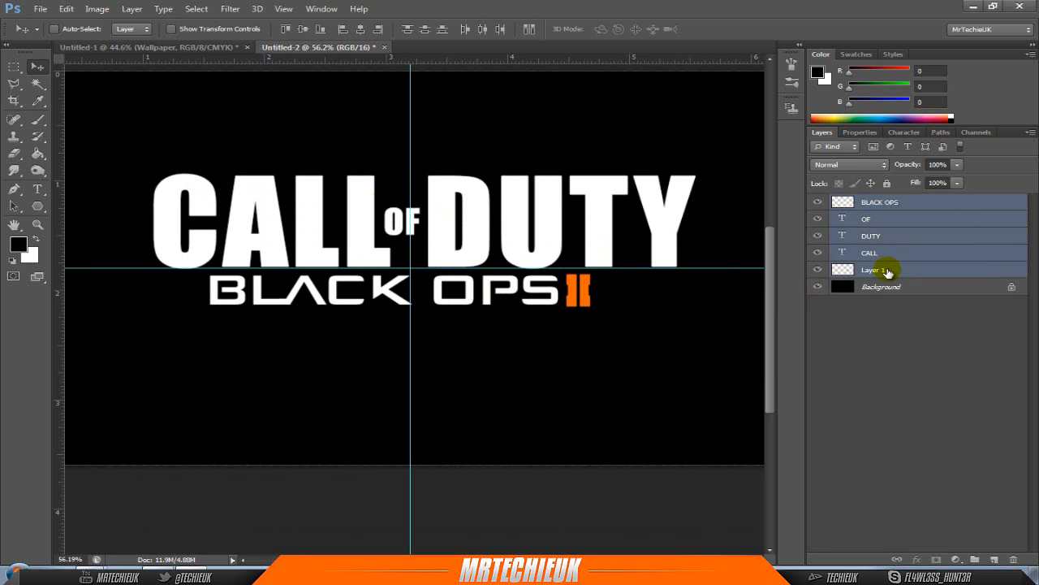
key("ctrl+g")
scroll(694, 239, "down", 3)
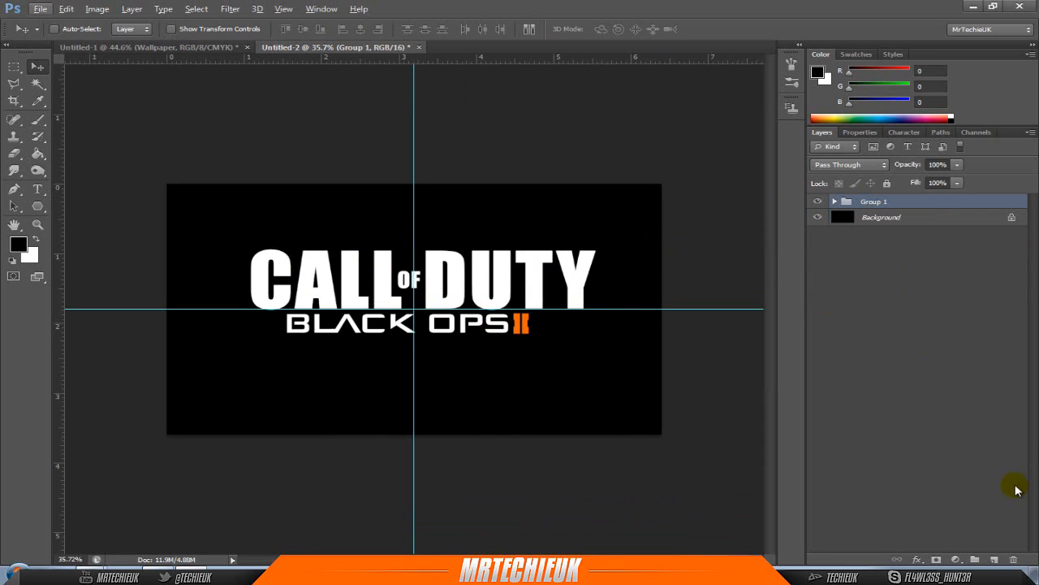
Step: Add a new white-filled layer above the group and render black and white Clouds on it
left_click(994, 560)
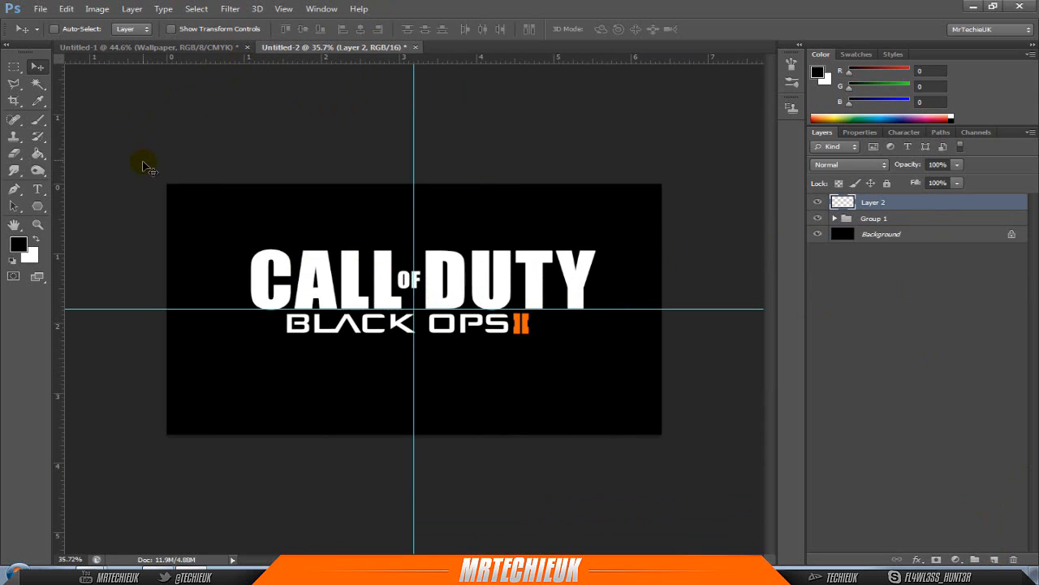
key("ctrl+BackSpace")
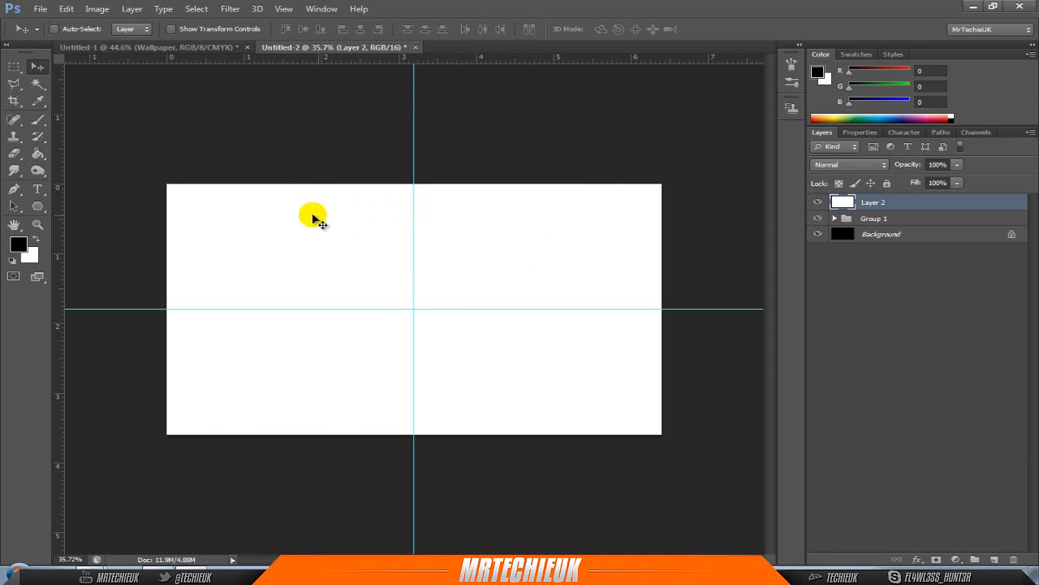
left_click(232, 9)
mouse_move(276, 189)
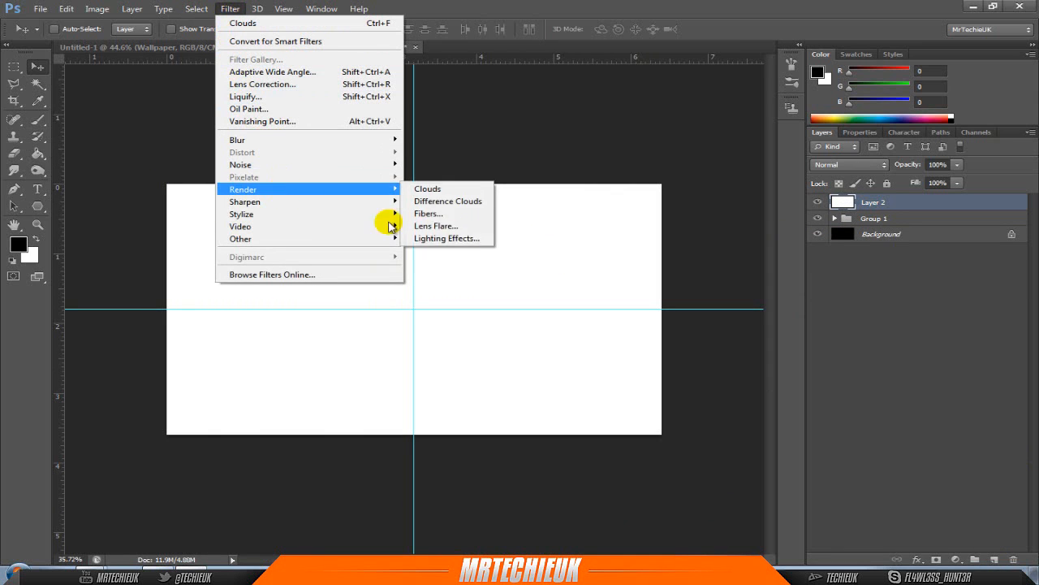
left_click(455, 189)
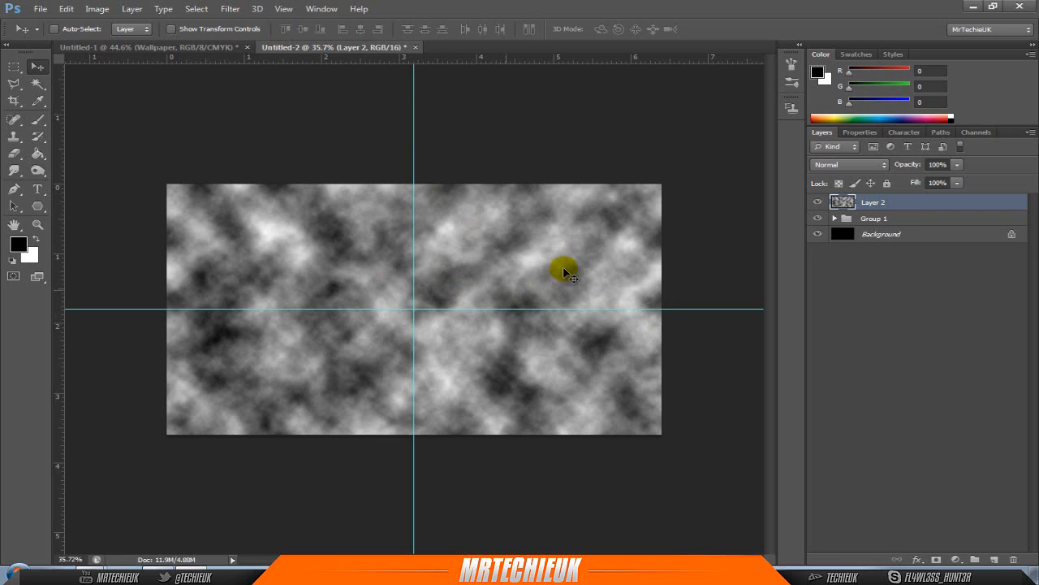
Step: Set the clouds layer's blend mode to Lighten and its opacity to 10%
left_click(852, 167)
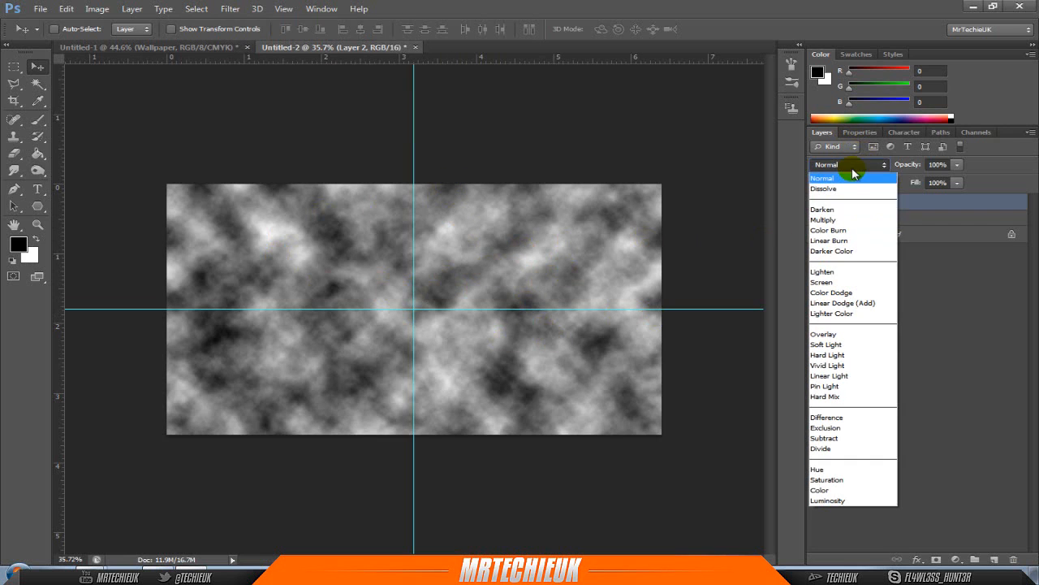
left_click(844, 271)
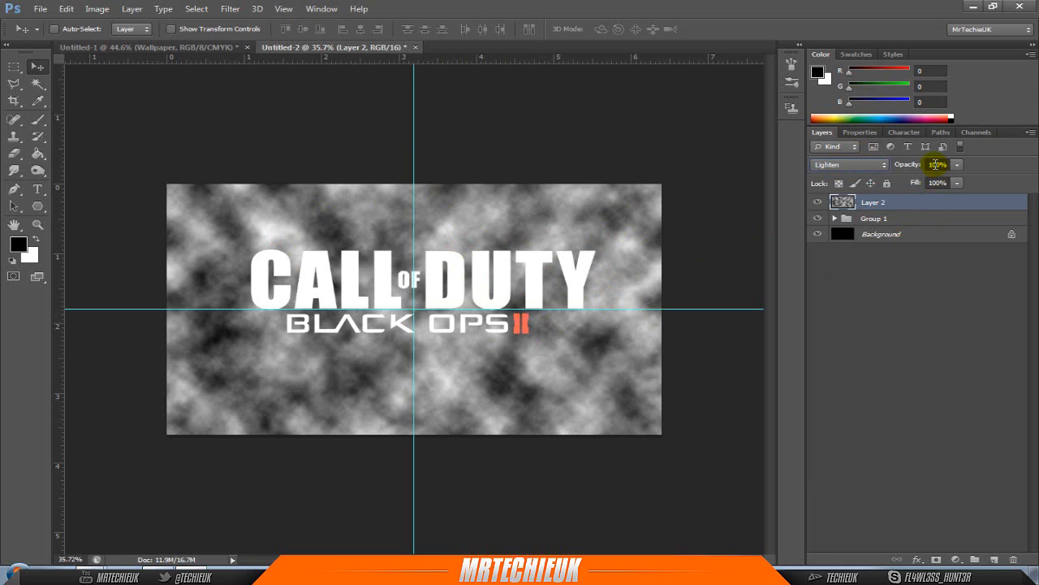
left_click(936, 164)
type("10")
key("Return")
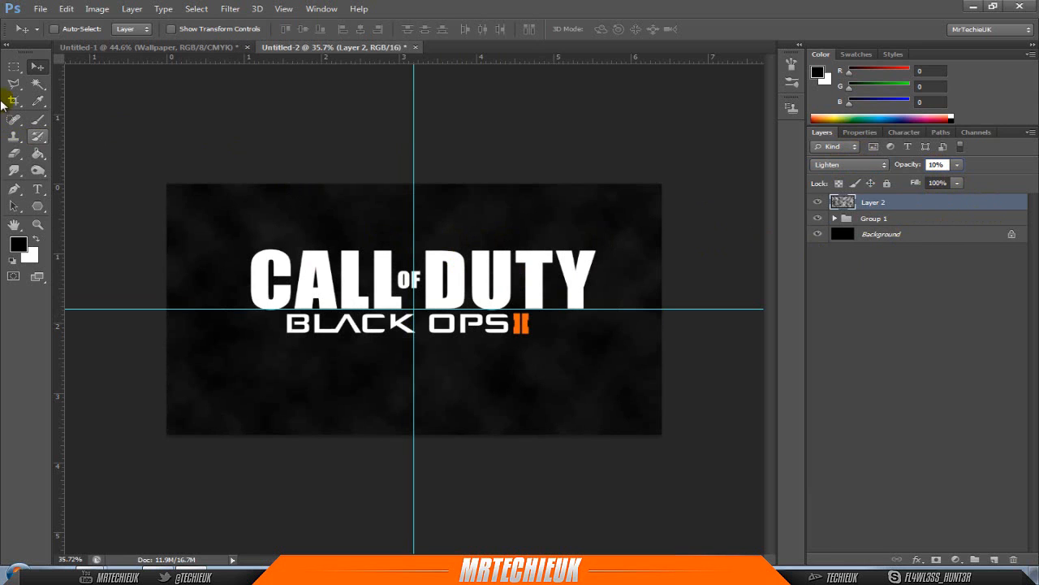
left_click(13, 66)
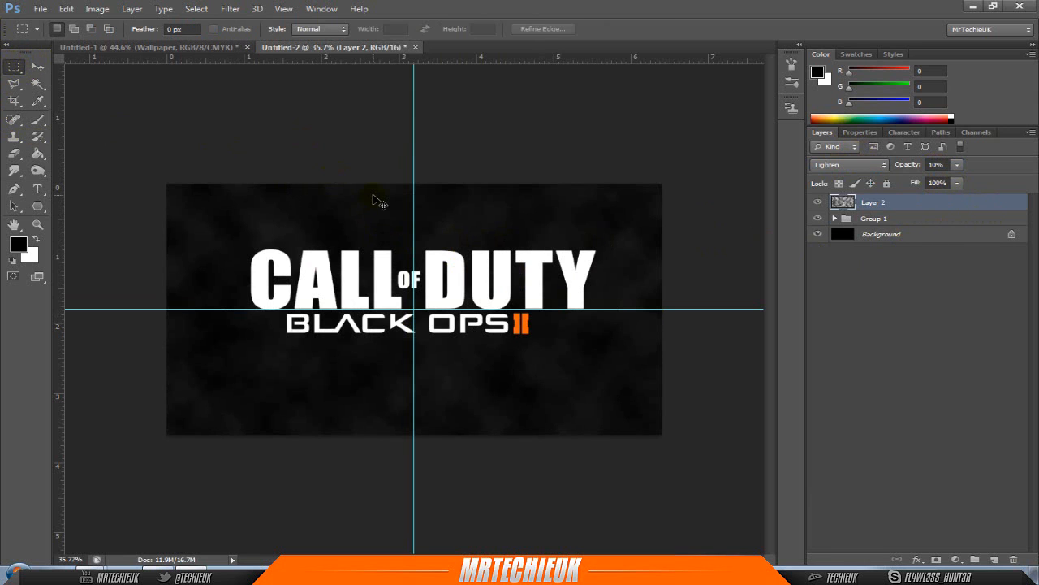
key("ctrl+1")
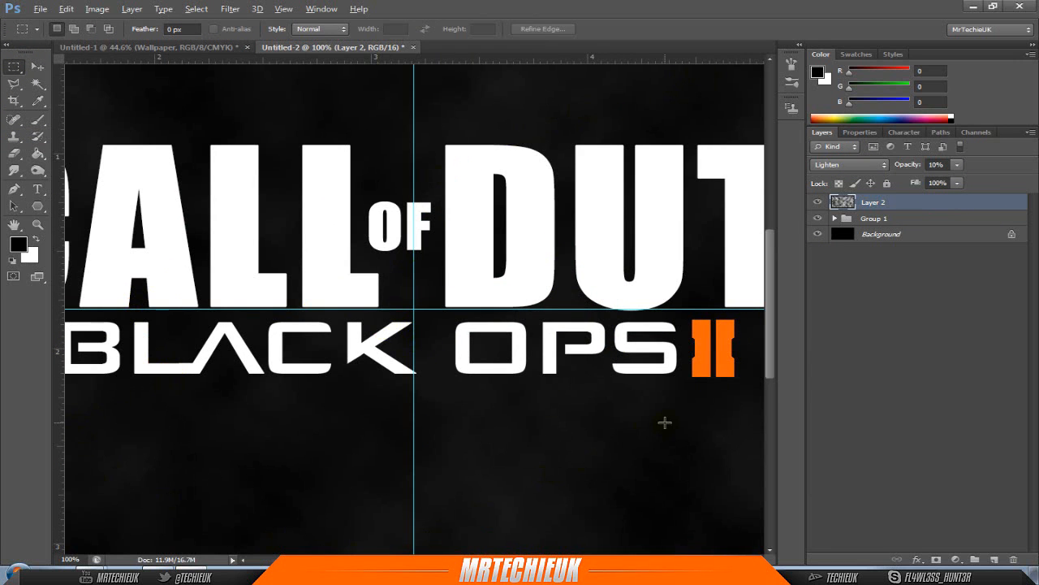
key("ctrl+0")
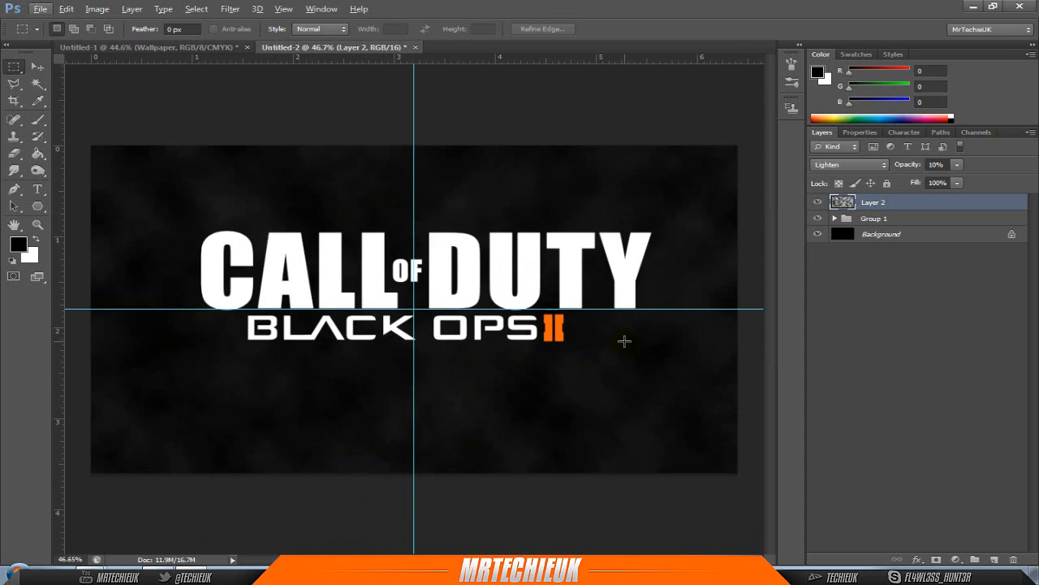
Step: Add a Gradient Overlay with the Silver Bels preset to the OF text layer inside the group
left_click(163, 47)
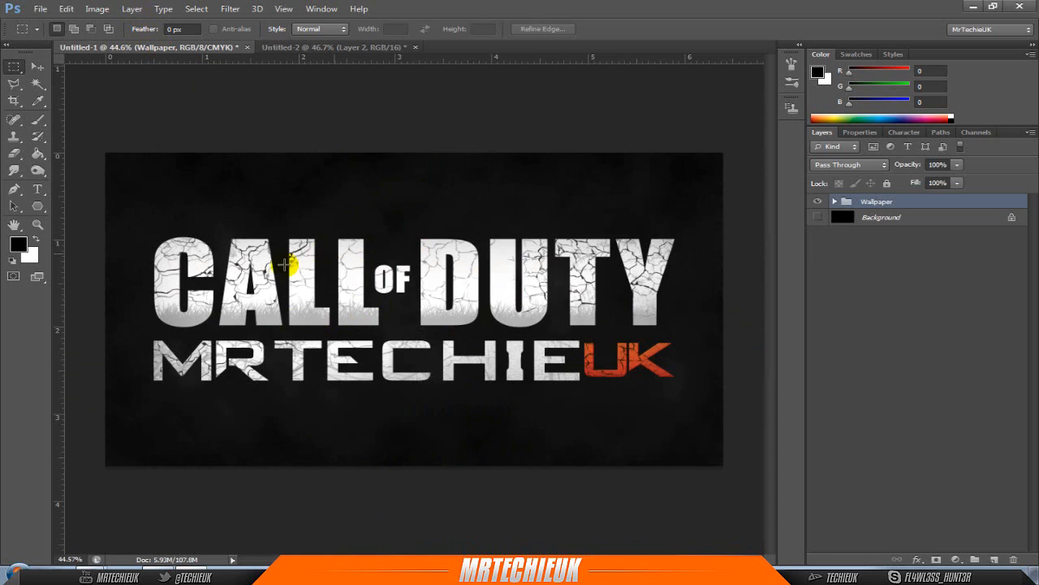
left_click(357, 47)
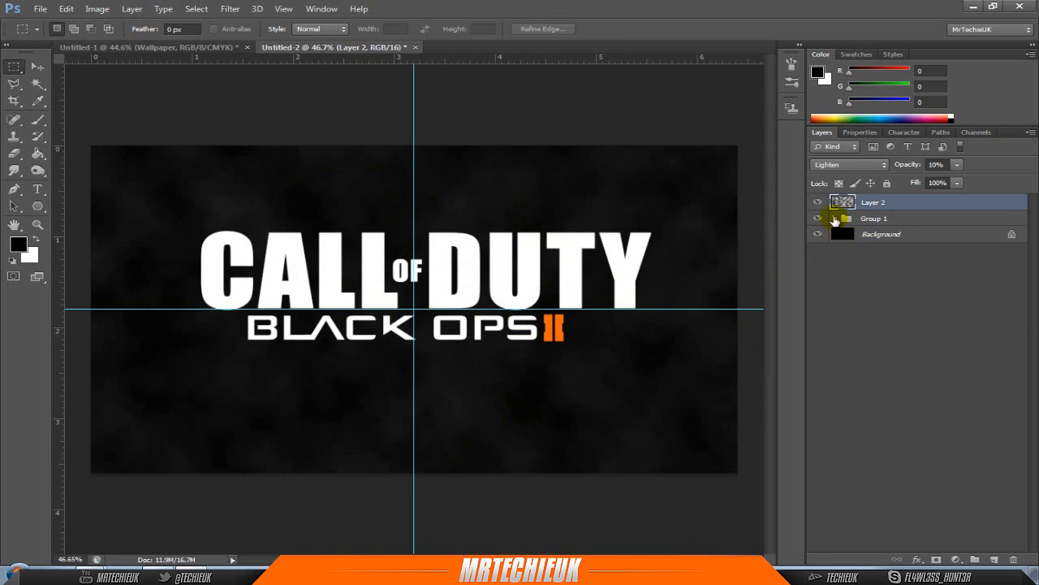
left_click(835, 219)
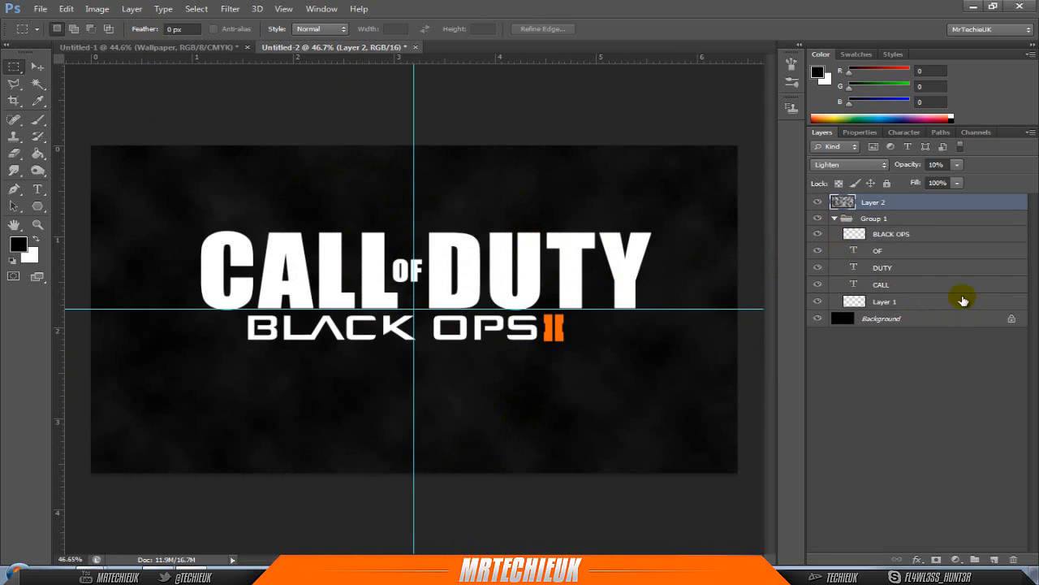
double_click(1020, 253)
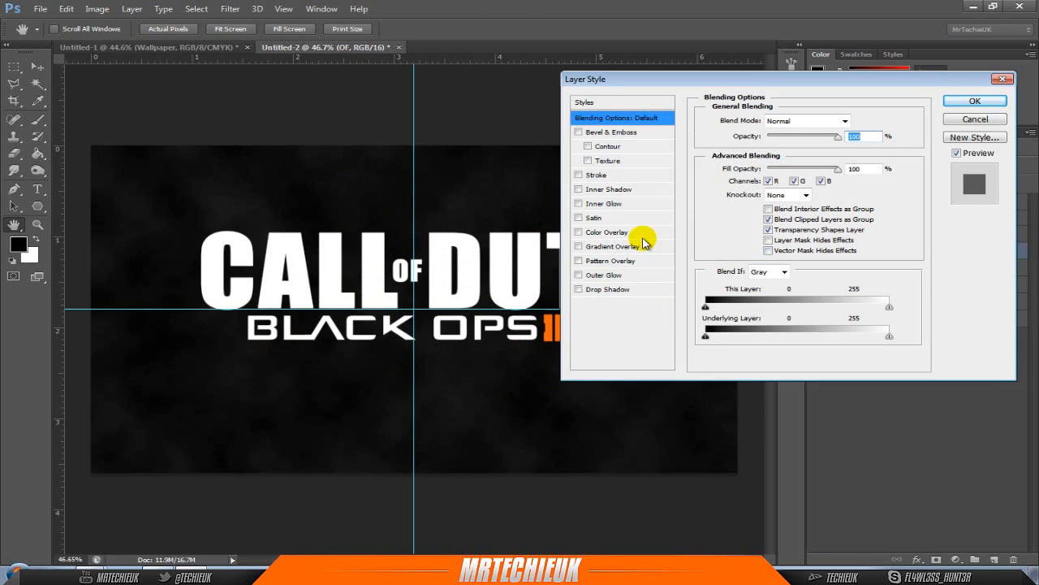
left_click(626, 247)
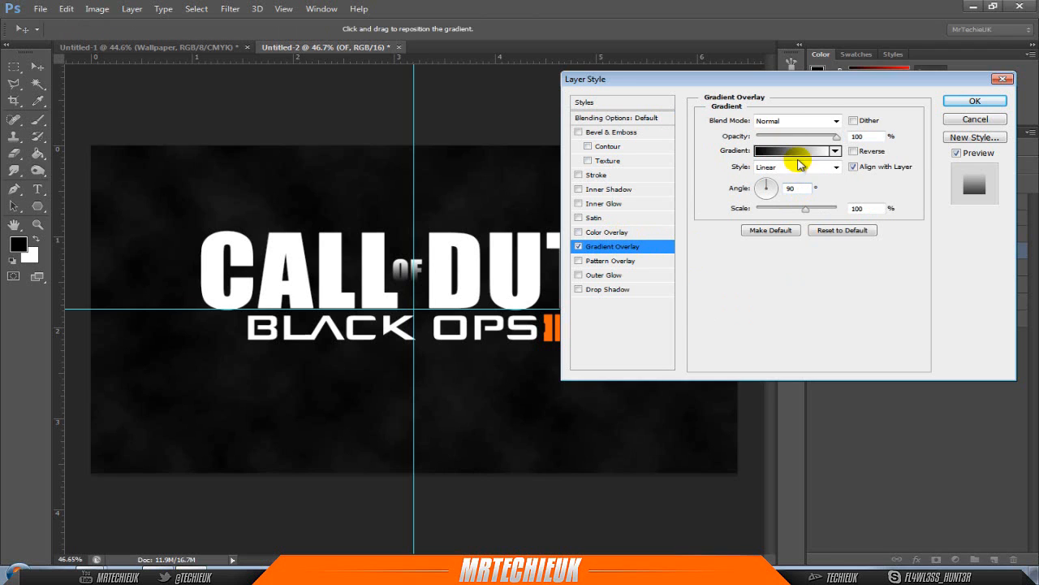
left_click(835, 151)
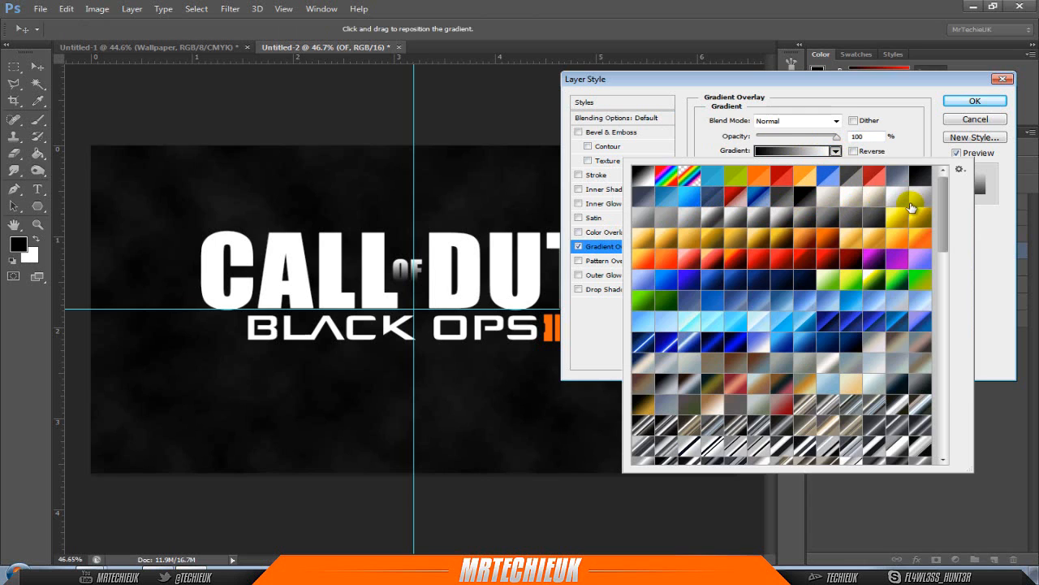
left_click(901, 203)
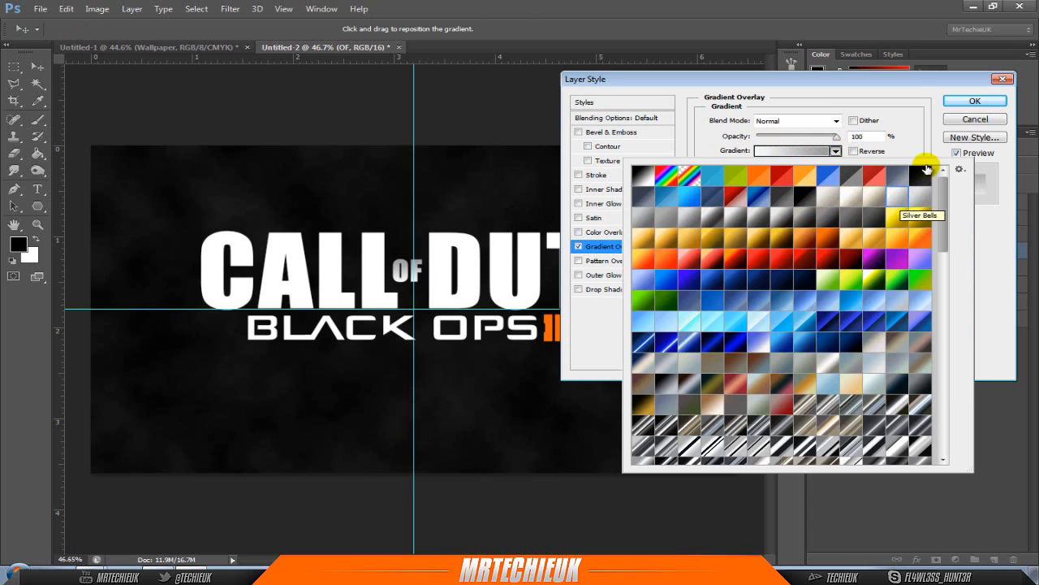
Step: Reverse the gradient overlay on the OF layer, increase its scale and apply the style
left_click(916, 113)
left_click_drag(881, 77, 892, 113)
left_click(866, 187)
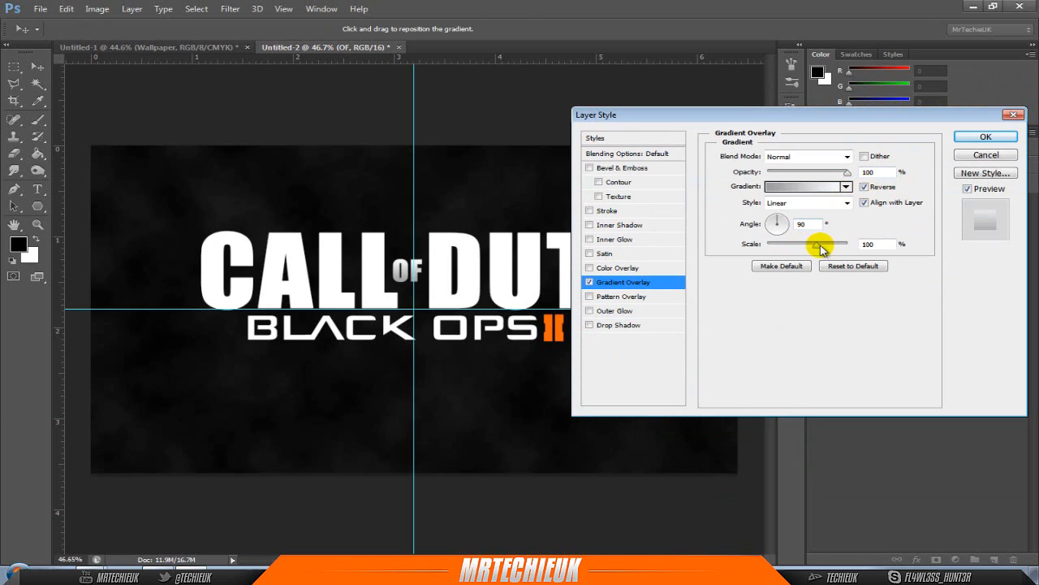
left_click_drag(817, 243, 849, 244)
left_click(971, 142)
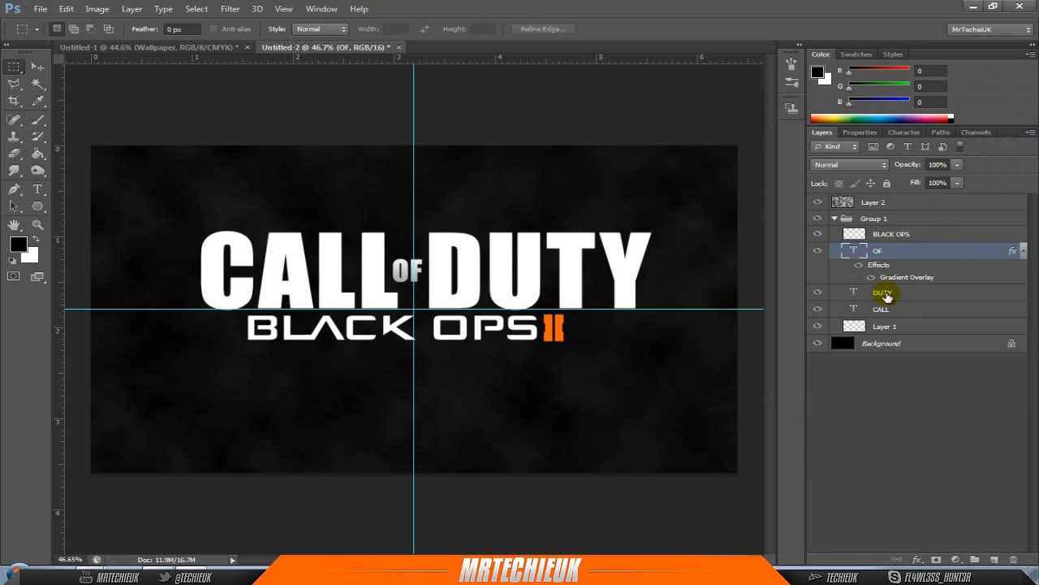
Step: Copy the OF layer's style onto the BLACK OPS, DUTY and CALL layers and collapse the effects lists
right_click(931, 256)
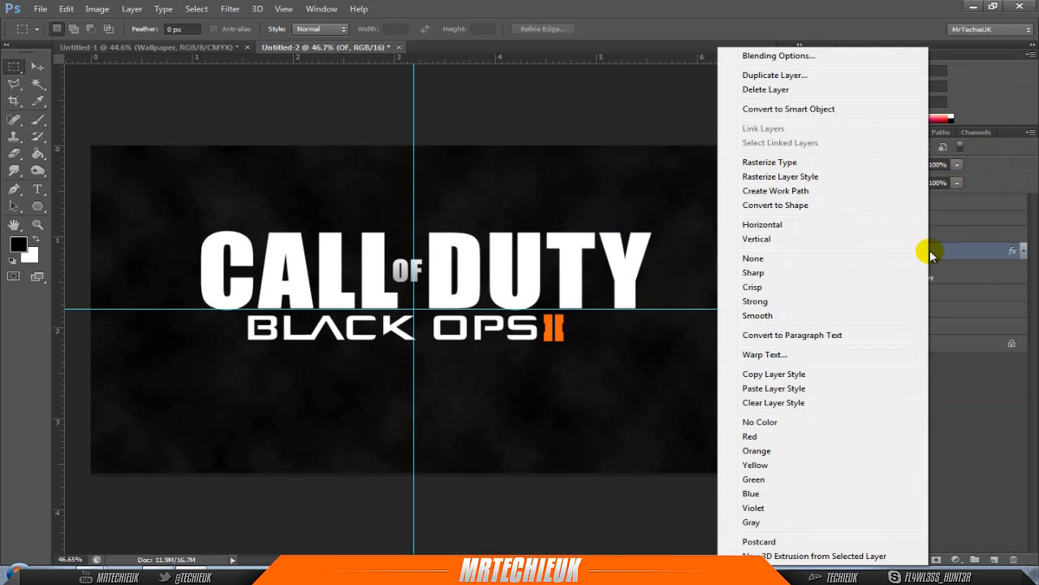
left_click(795, 376)
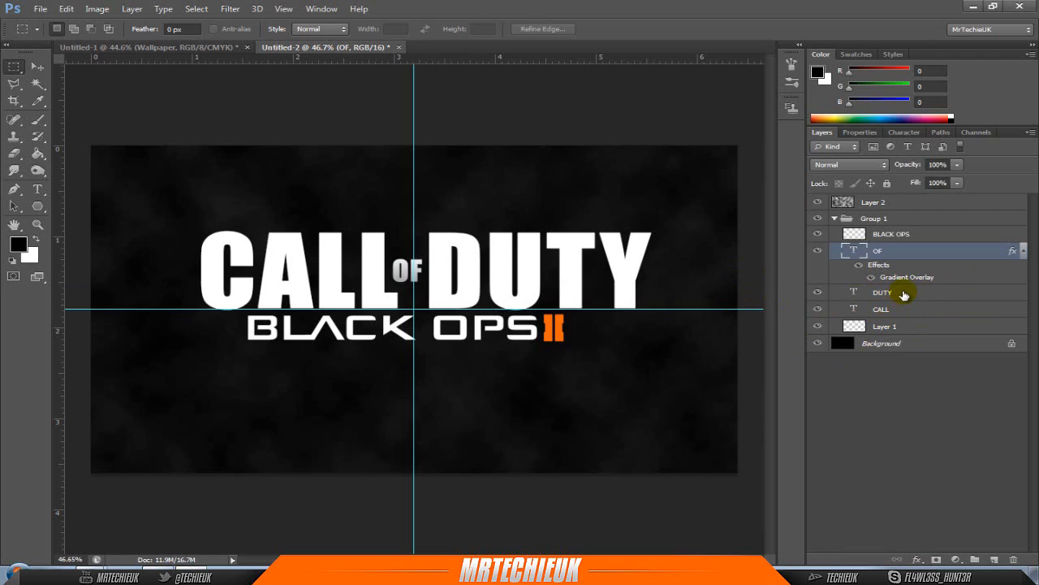
left_click(897, 293, "ctrl")
left_click(884, 310, "ctrl")
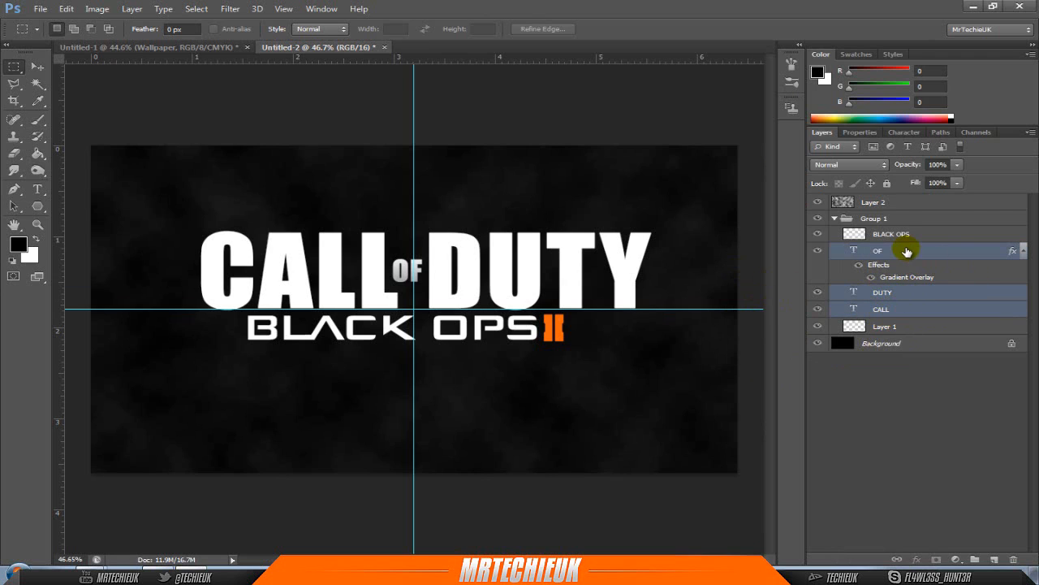
left_click(896, 236, "ctrl")
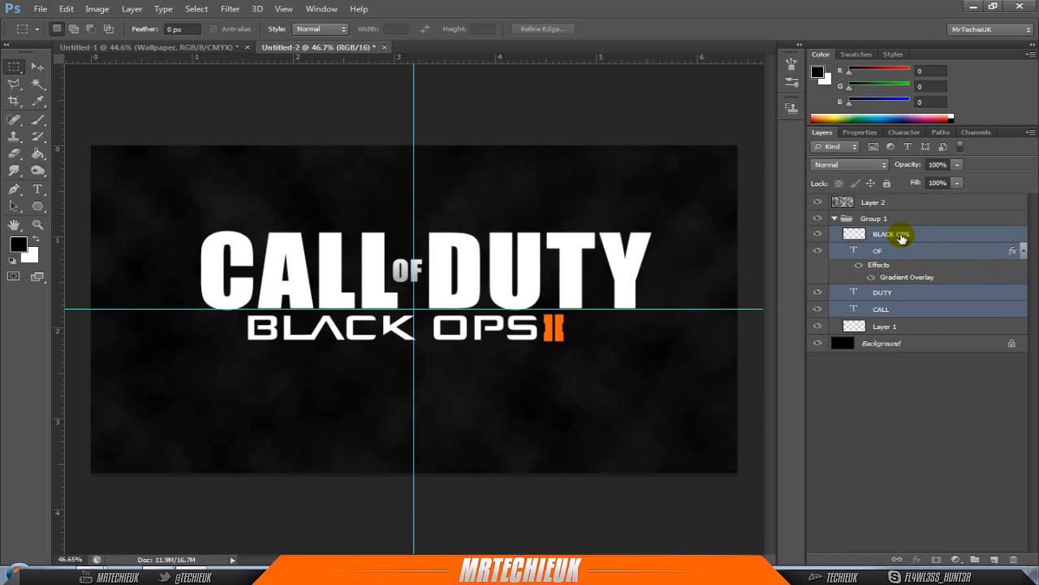
right_click(901, 237)
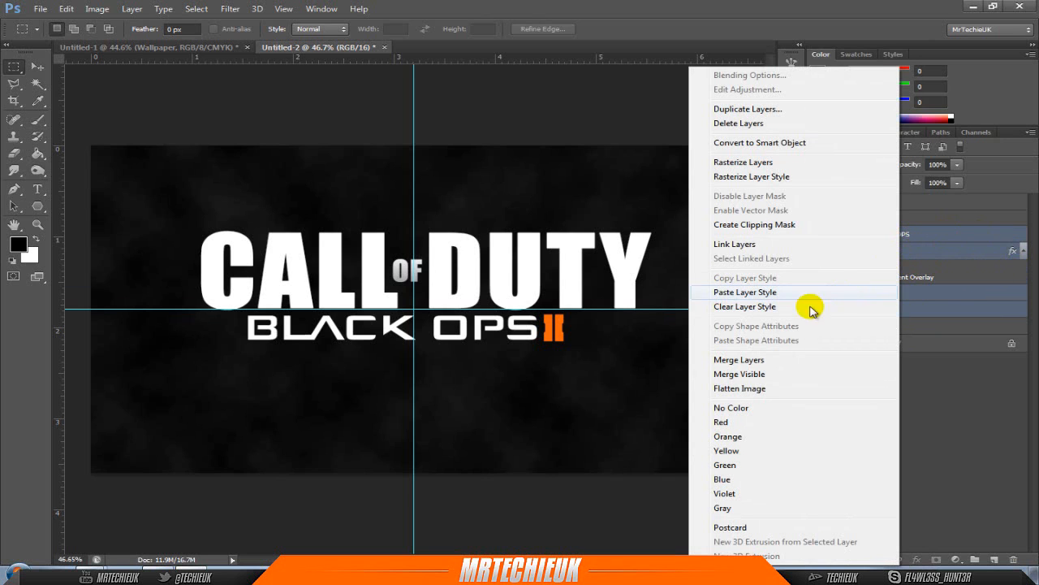
left_click(744, 291)
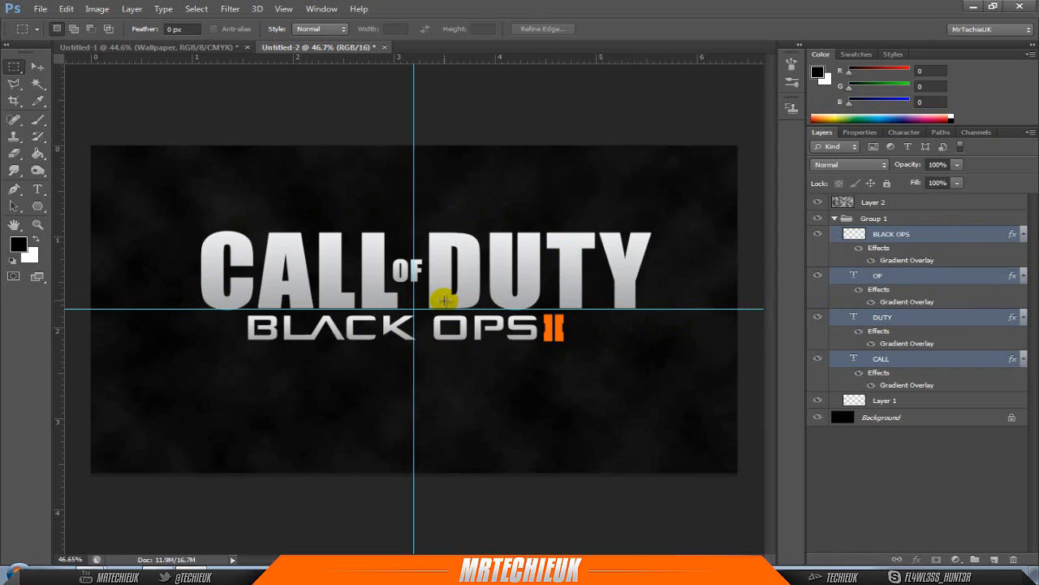
left_click(1022, 234, "alt")
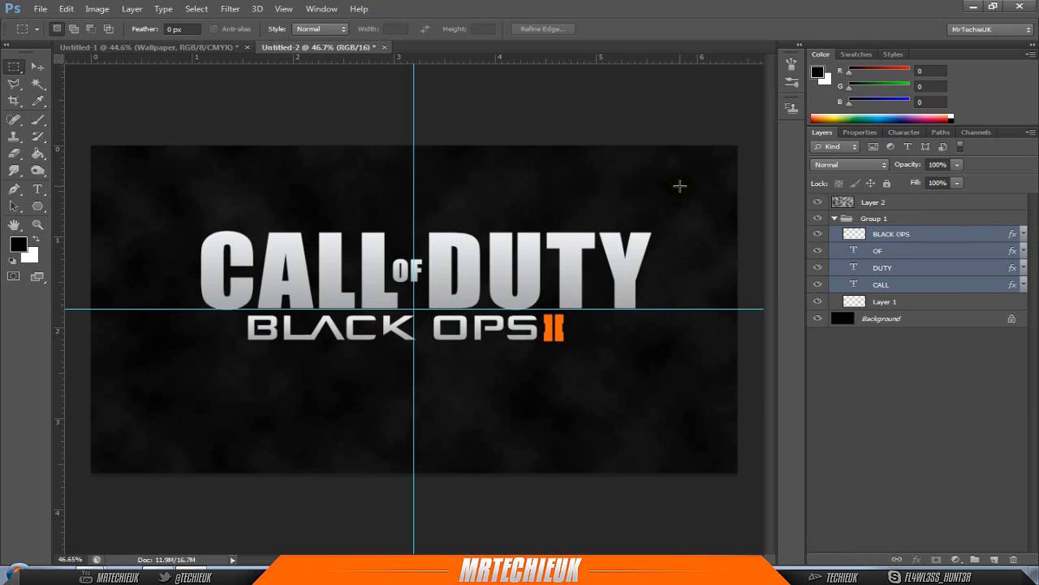
Step: Compare the lettering with the finished wallpaper in the other open document and return to Group 1
left_click(174, 49)
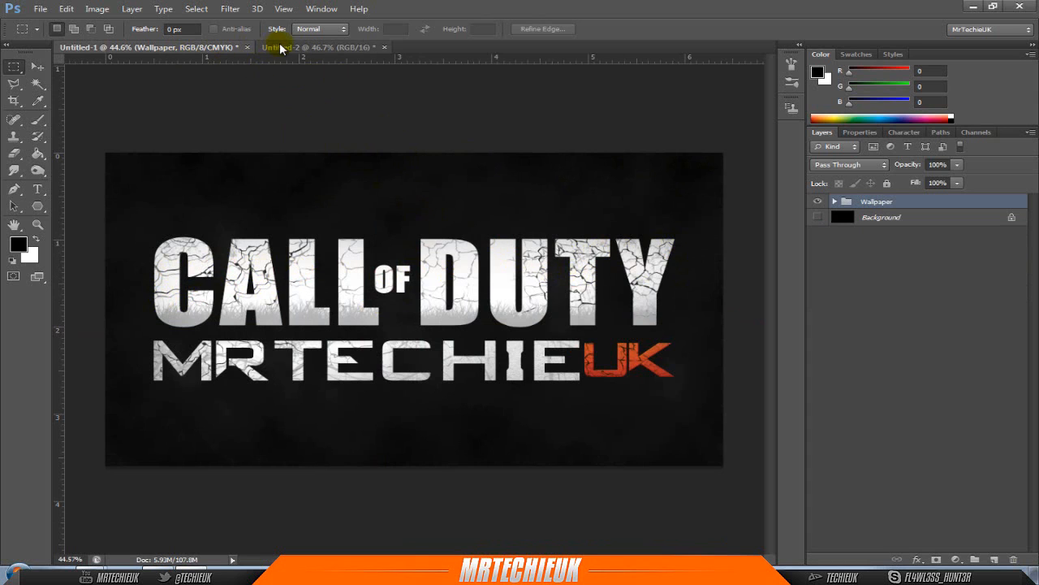
left_click(349, 47)
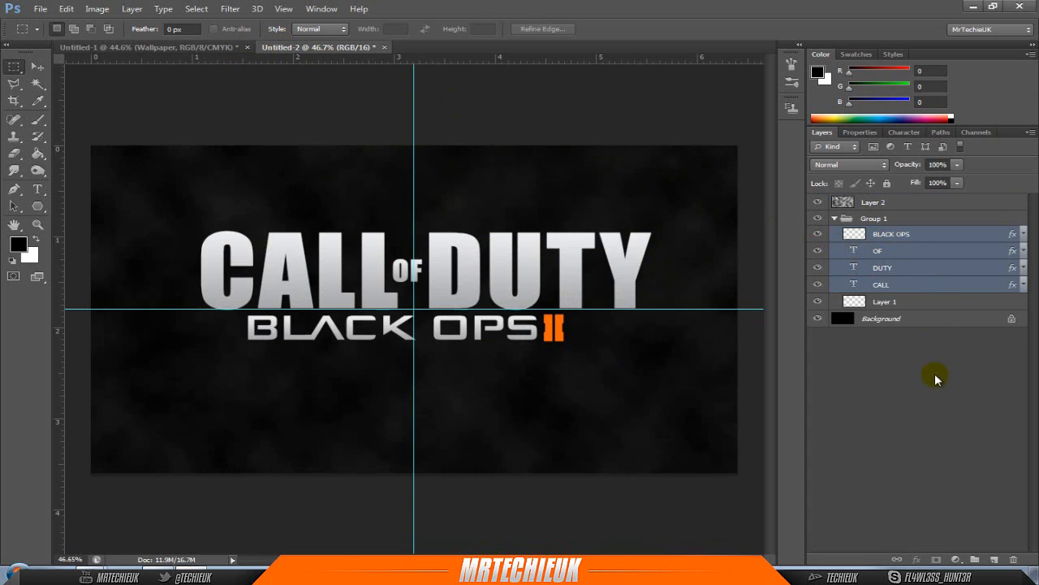
left_click(878, 220)
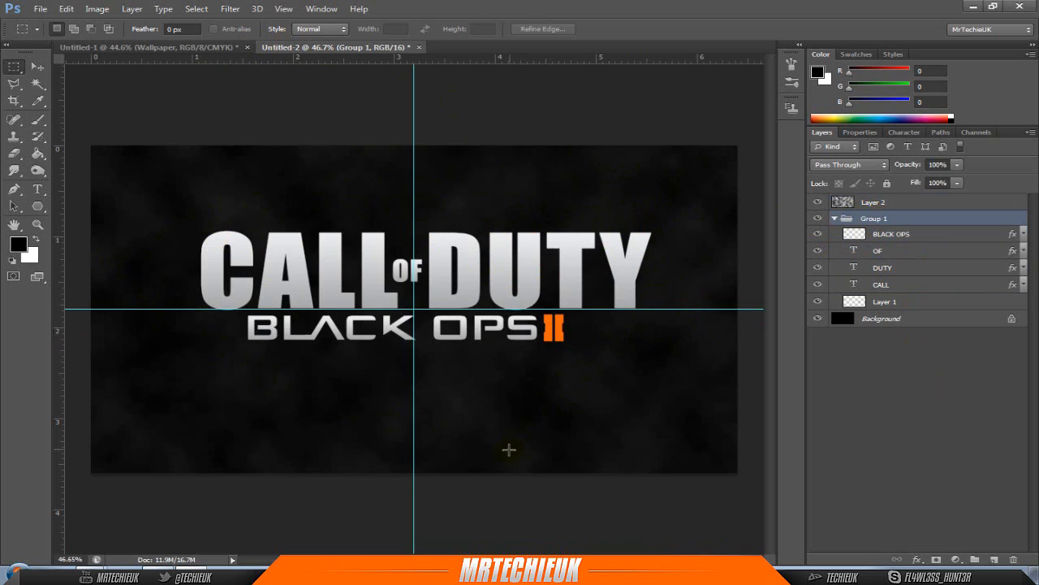
Step: Duplicate all five layers inside Group 1, merge the duplicates into one layer and hide it
left_click(887, 234)
left_click(885, 304, "shift")
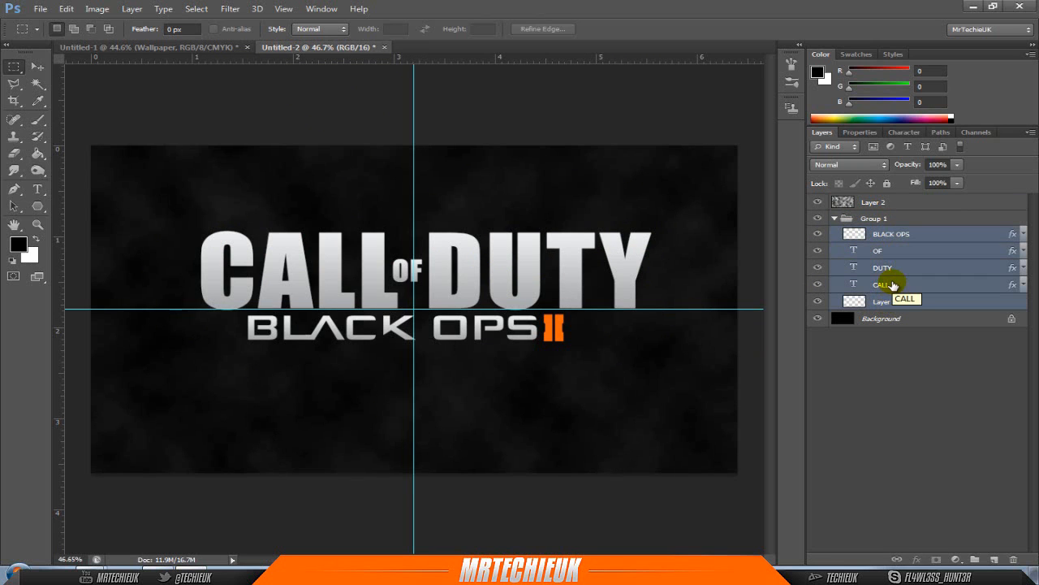
key("ctrl+j")
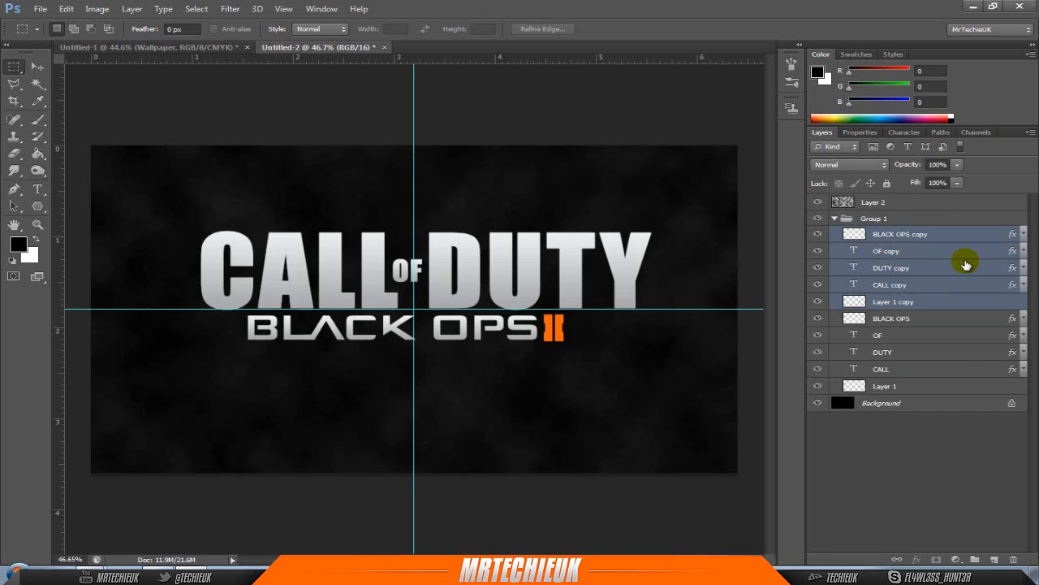
key("ctrl+e")
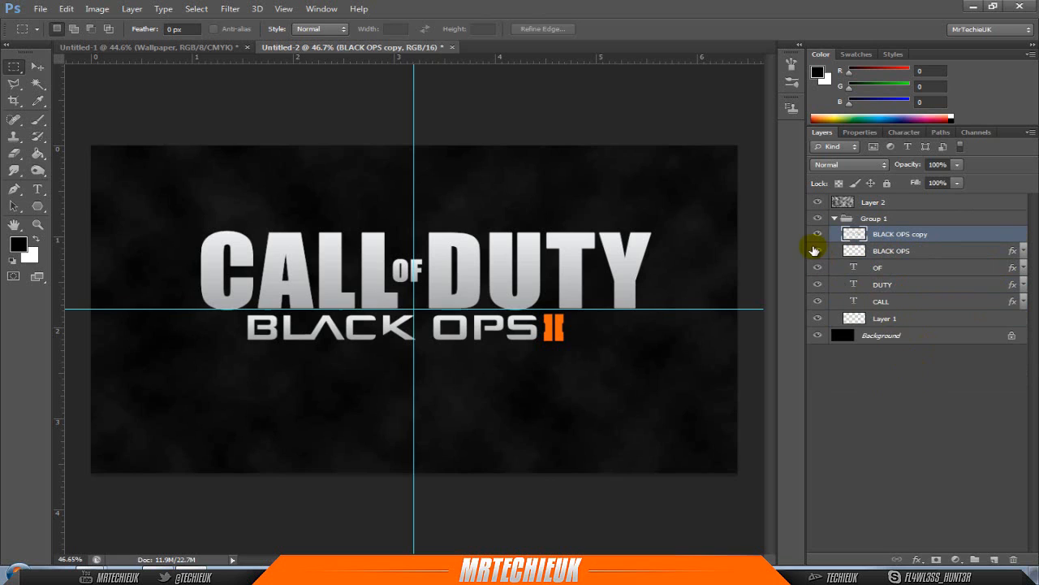
left_click(821, 235)
left_click(821, 235)
left_click(818, 234)
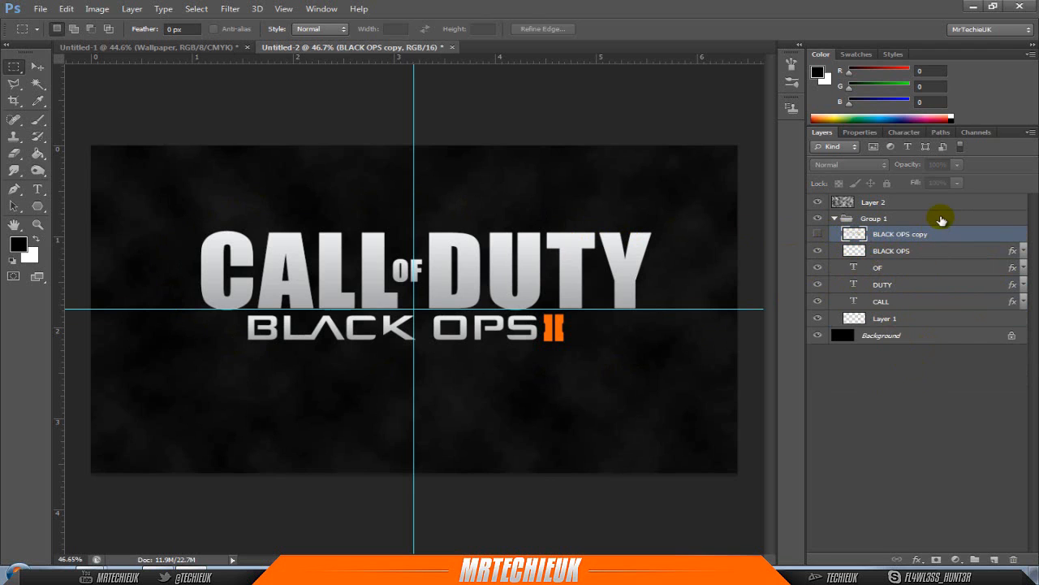
Step: Load the hidden merged lettering layer's pixels as a selection and add a new layer above it
right_click(855, 234)
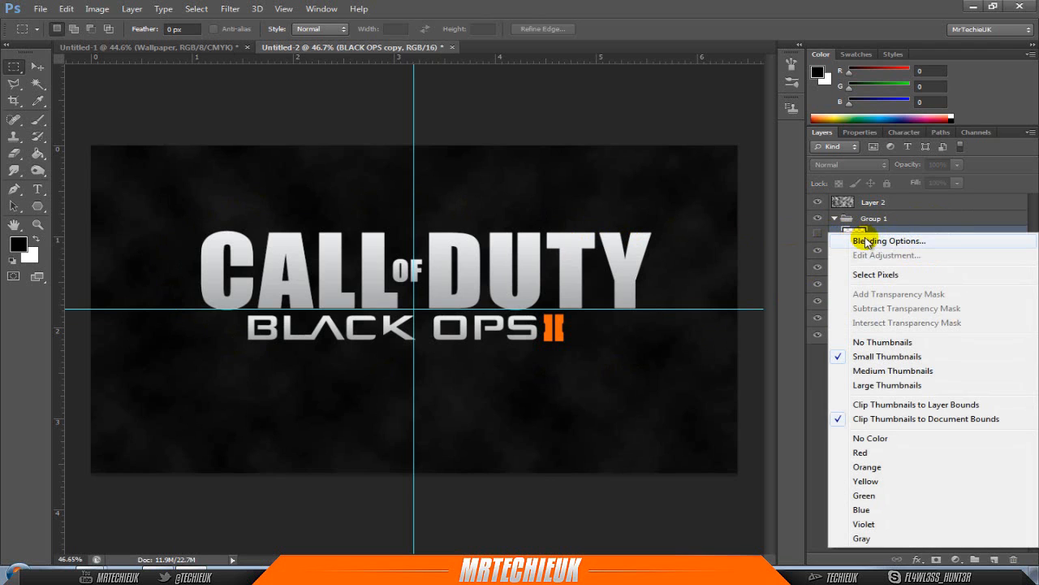
left_click(877, 274)
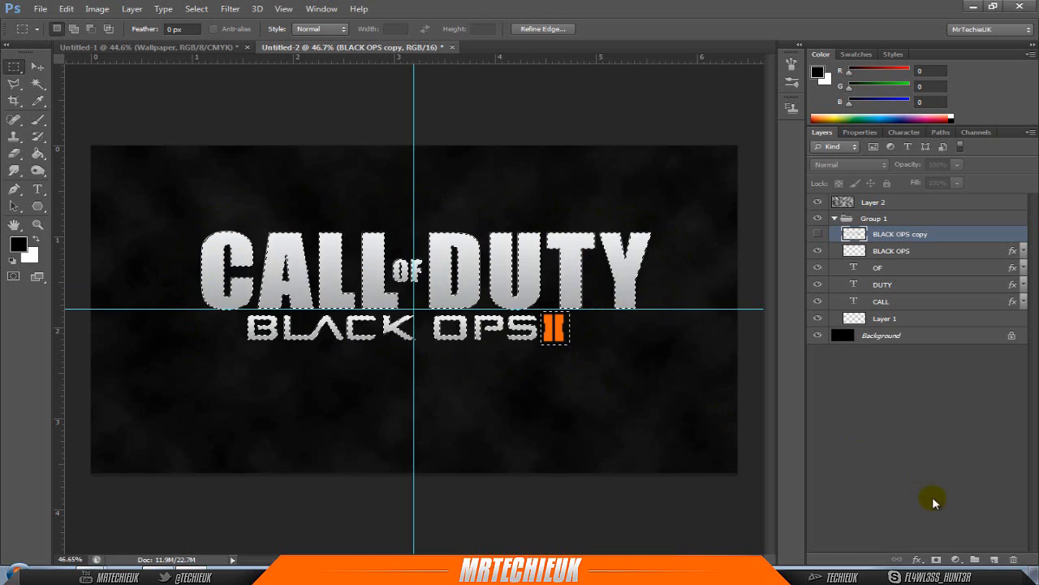
left_click(996, 561)
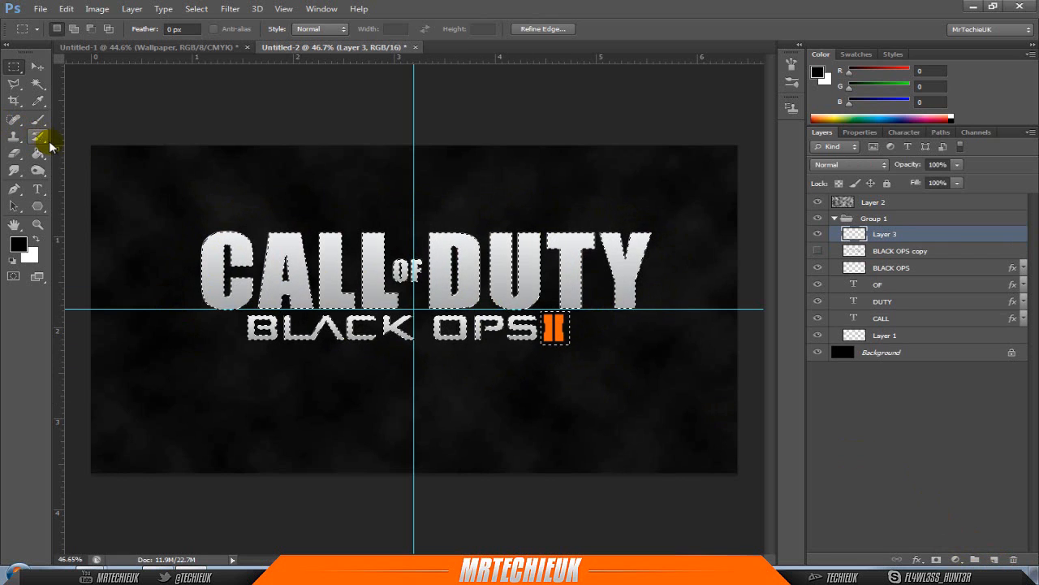
Step: Choose the 664 px cracked-surface brush preset for the Brush tool
left_click(37, 119)
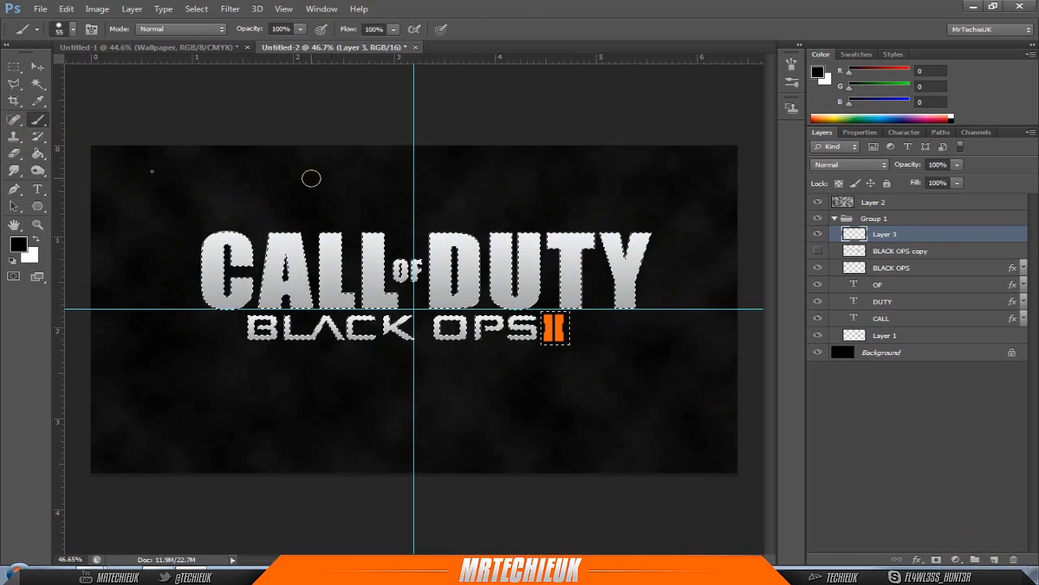
right_click(311, 178)
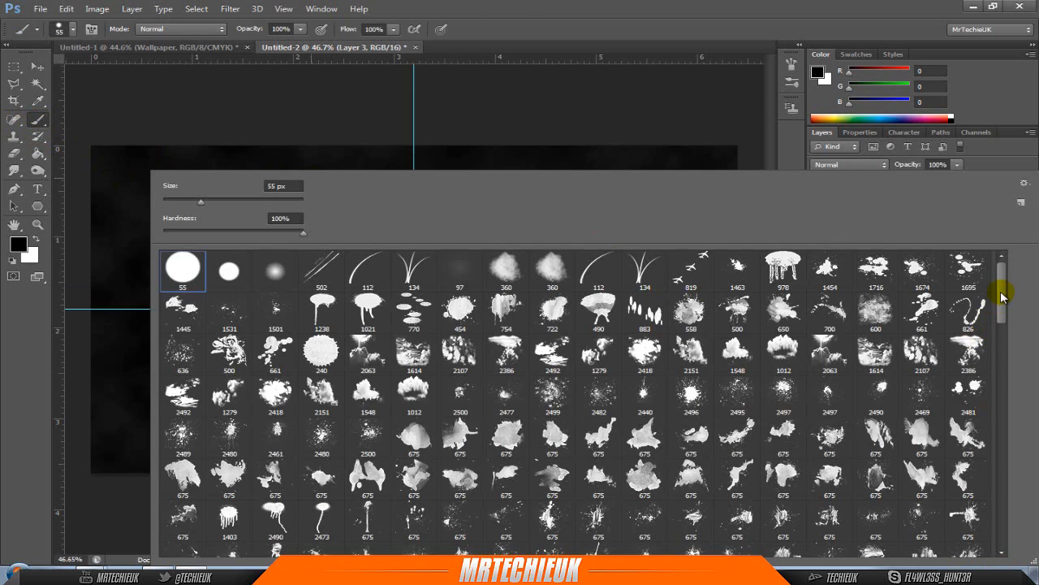
mouse_move(1002, 296)
left_mouse_down()
mouse_move(1012, 290)
mouse_move(1028, 465)
left_mouse_up()
left_click(736, 372)
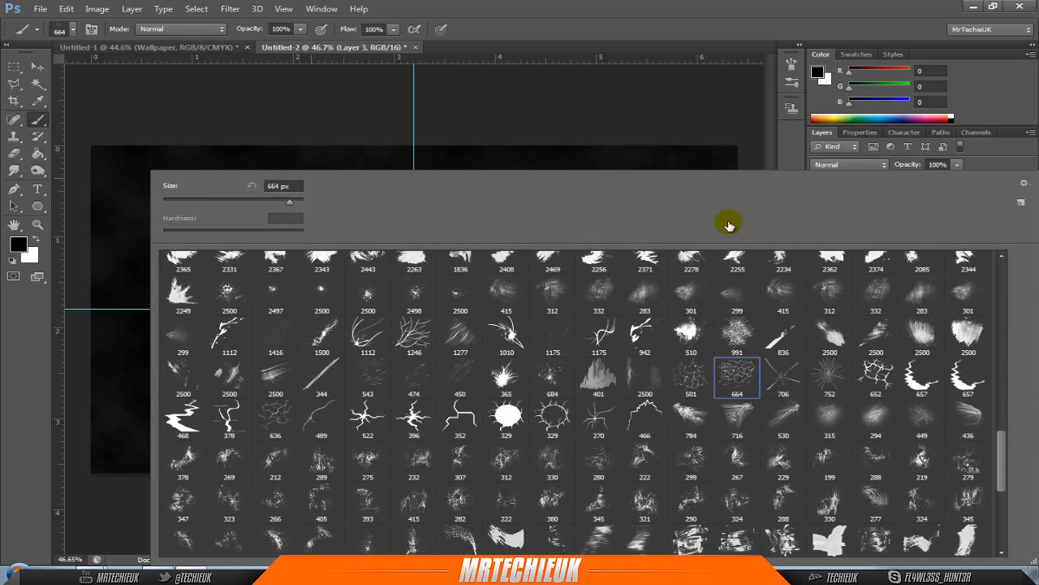
left_click(673, 5)
Step: Stamp black cracks across the selected lettering on the new layer and set the layer's opacity to 15%
left_click(641, 262)
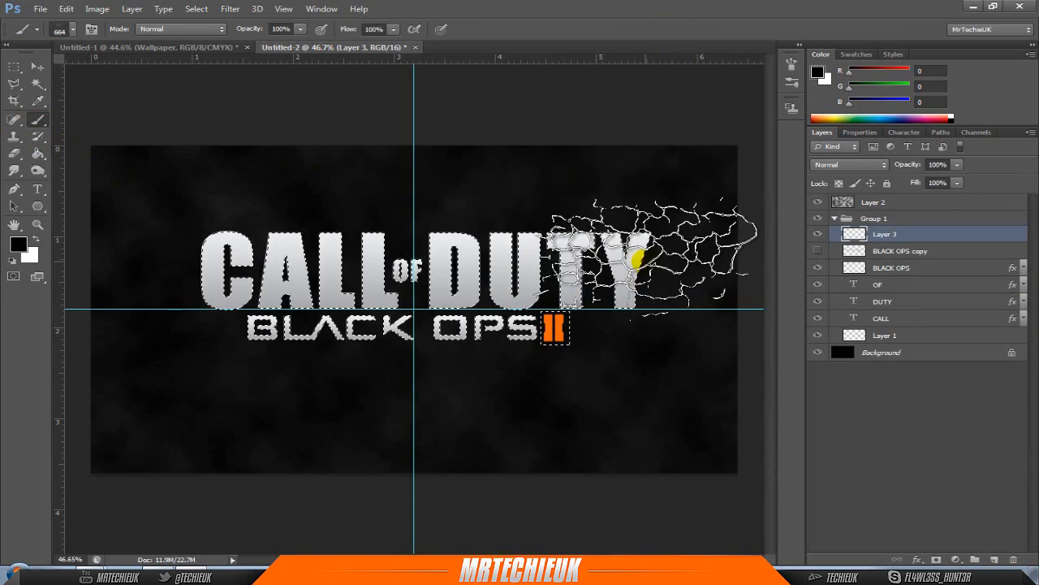
left_click(244, 256)
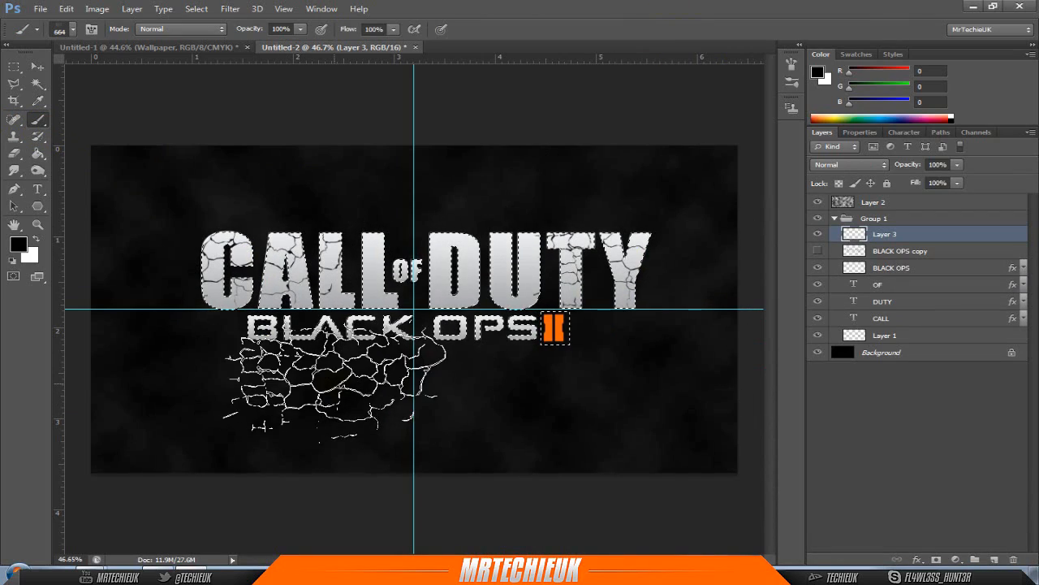
left_click(607, 349)
left_click(313, 353)
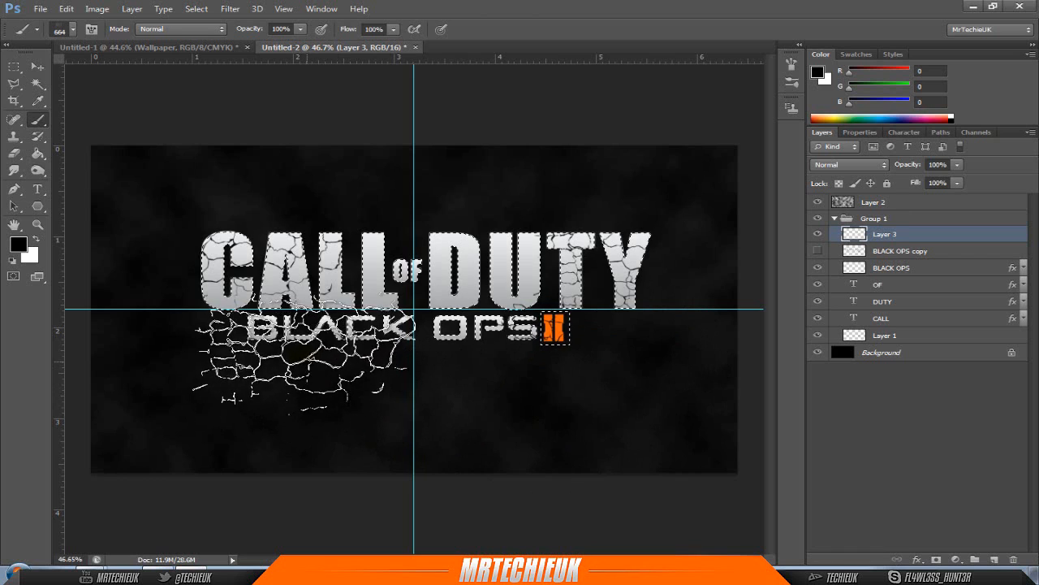
left_click(464, 243)
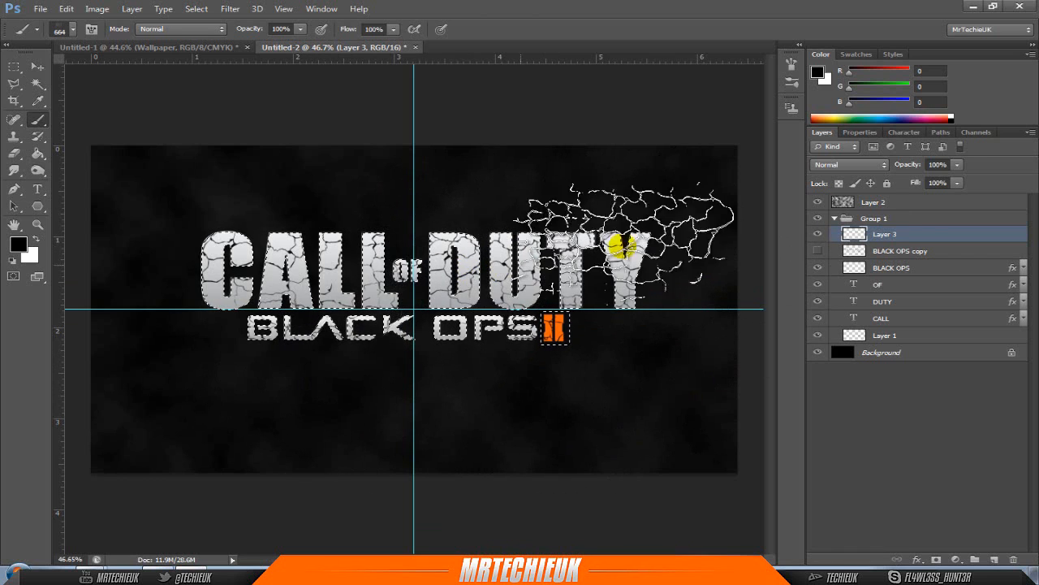
left_click(958, 166)
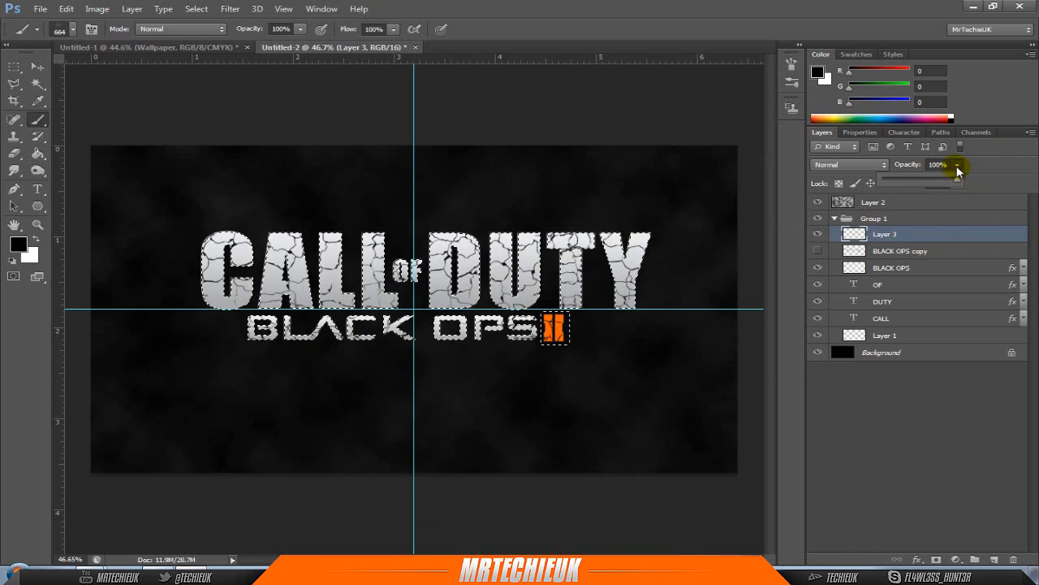
left_click(899, 182)
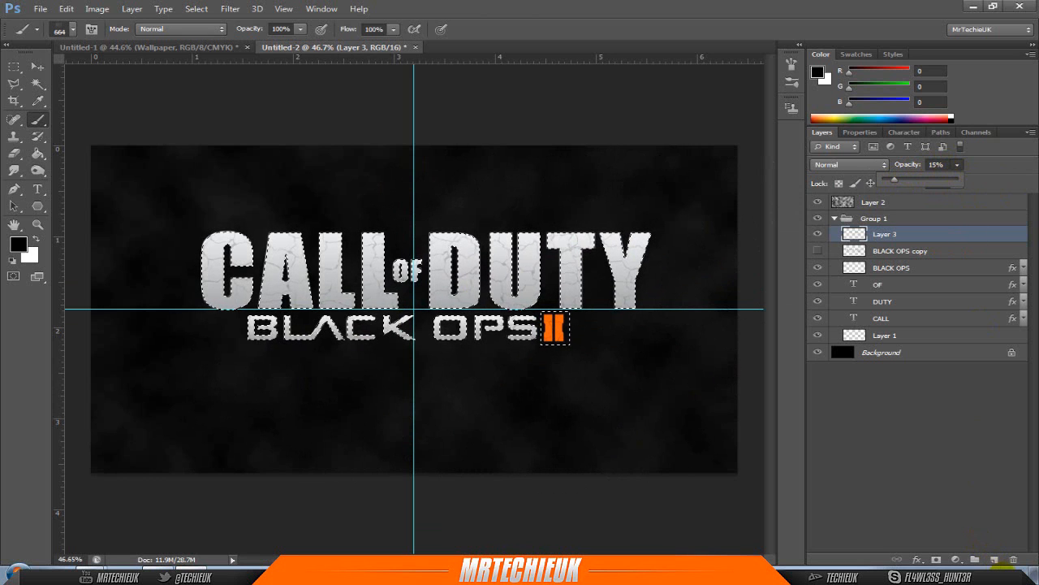
Step: Add a second crack layer, stamp black cracks over both sides of the lettering and set its opacity to 51%
left_click(998, 560)
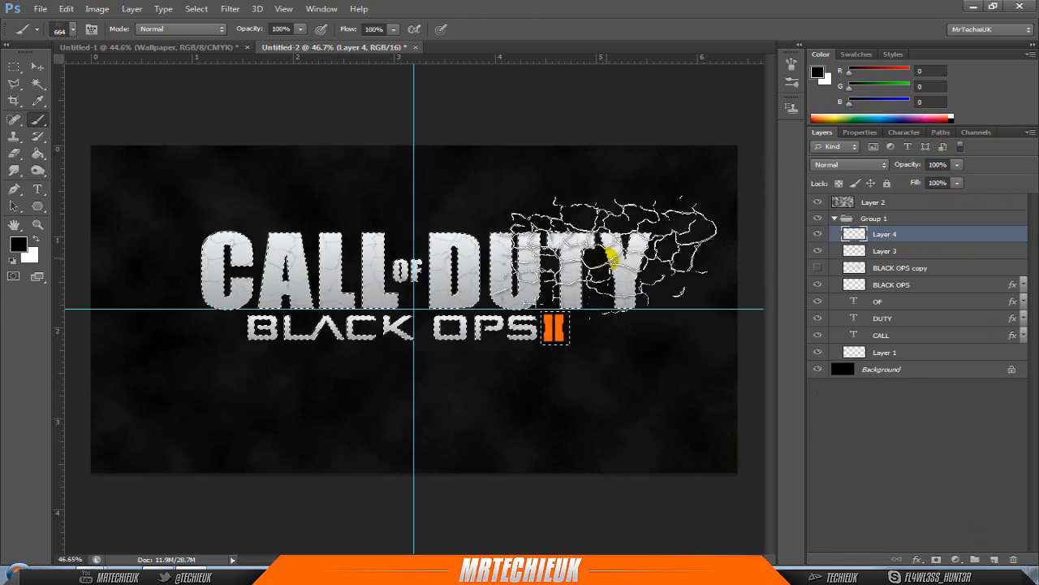
left_click(606, 259)
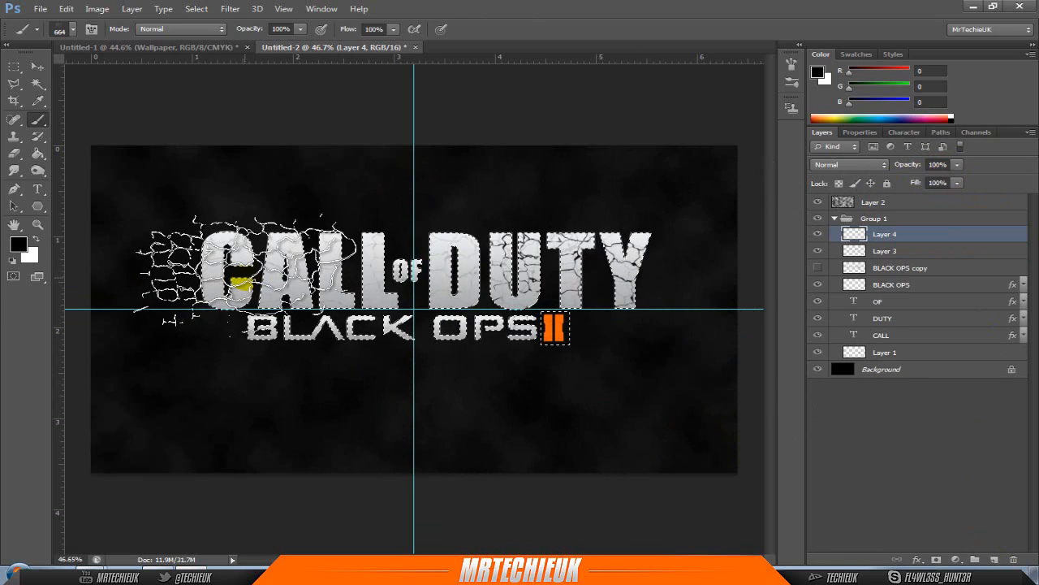
left_click(245, 270)
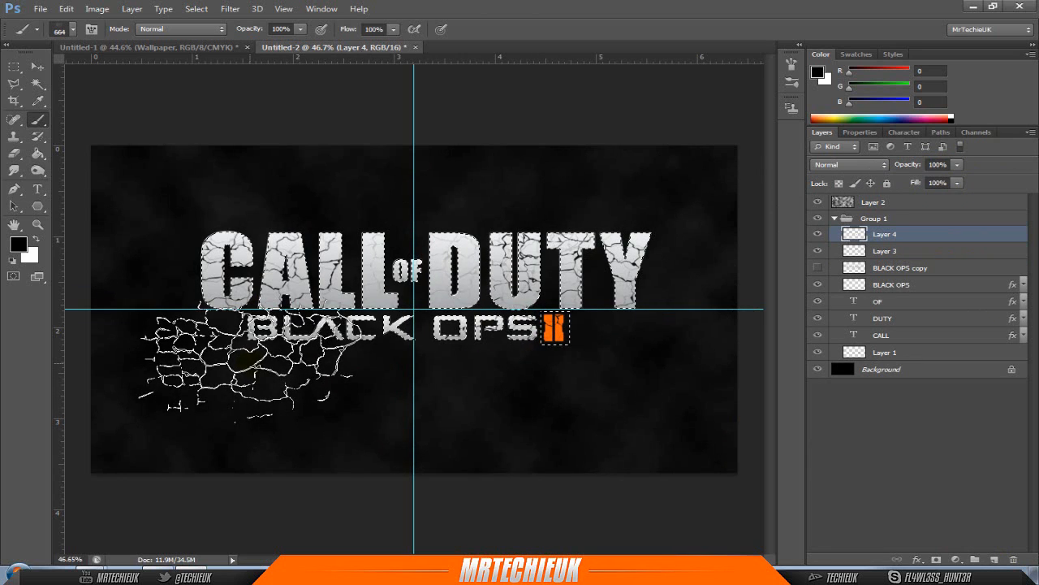
left_click(959, 166)
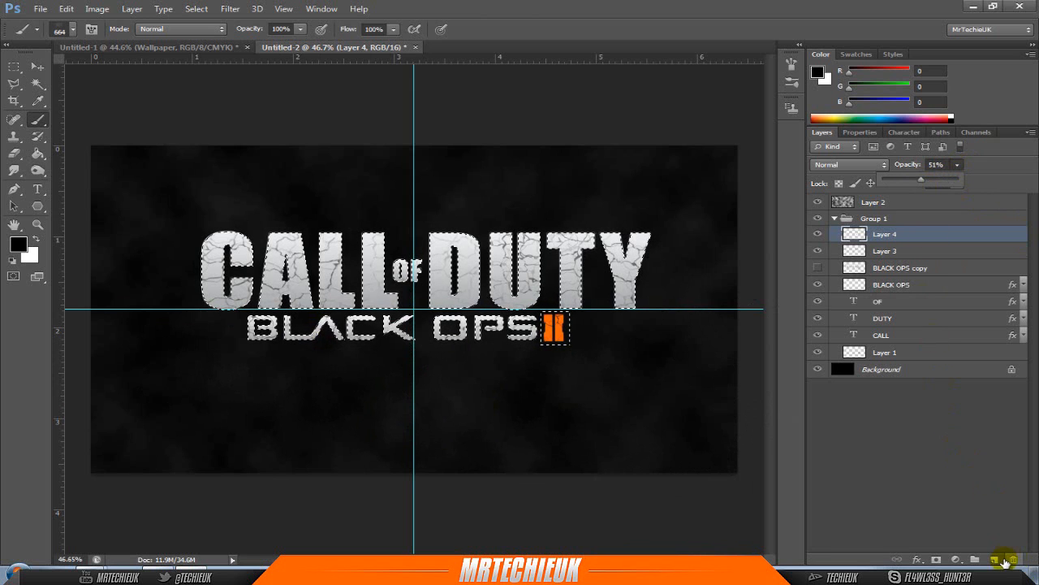
Step: Add a third crack layer, stamp black cracks across the lettering at full opacity and clear the selection
left_click(1007, 560)
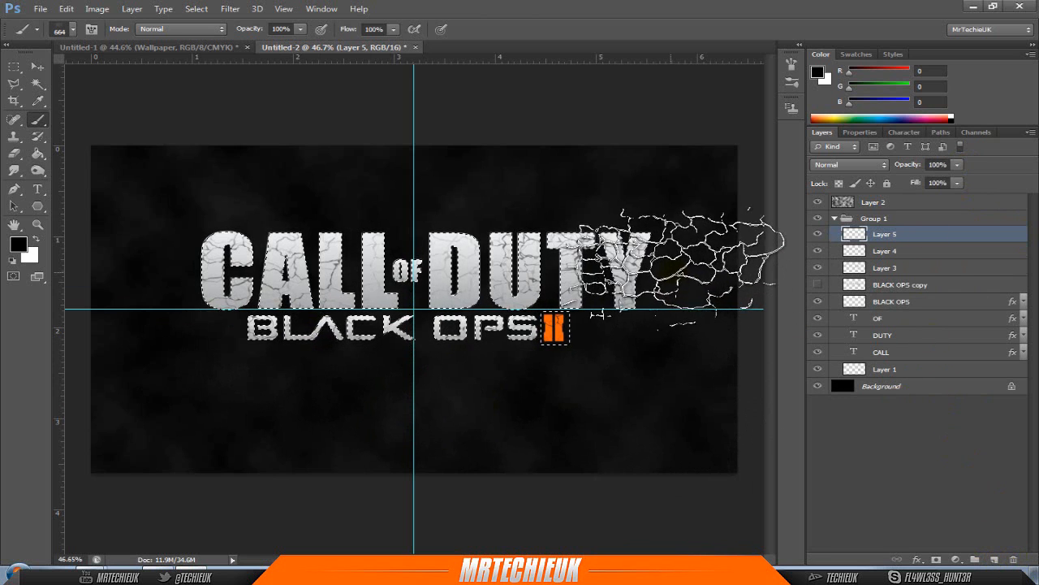
left_click(203, 231)
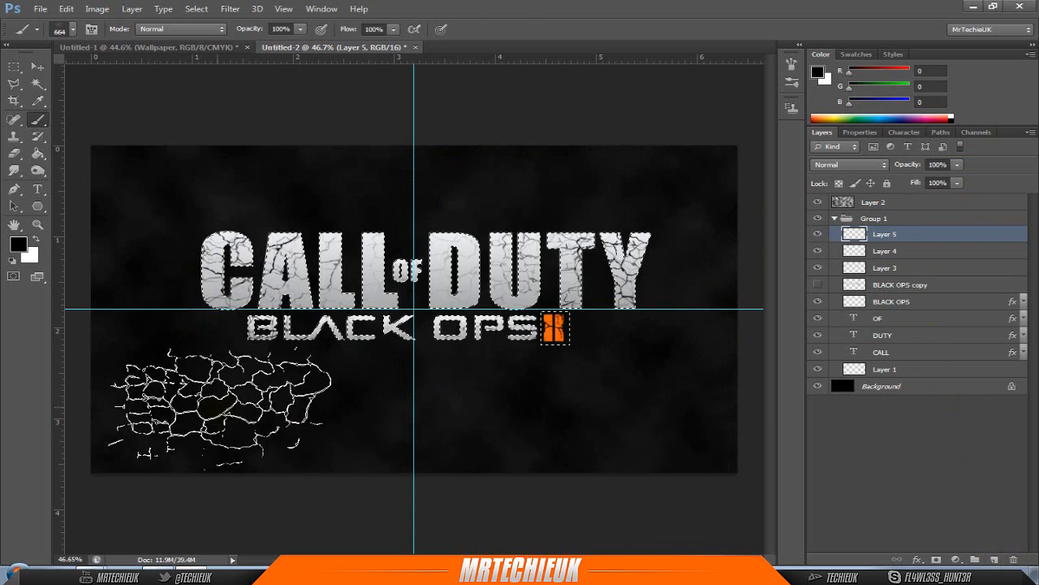
left_click(443, 187)
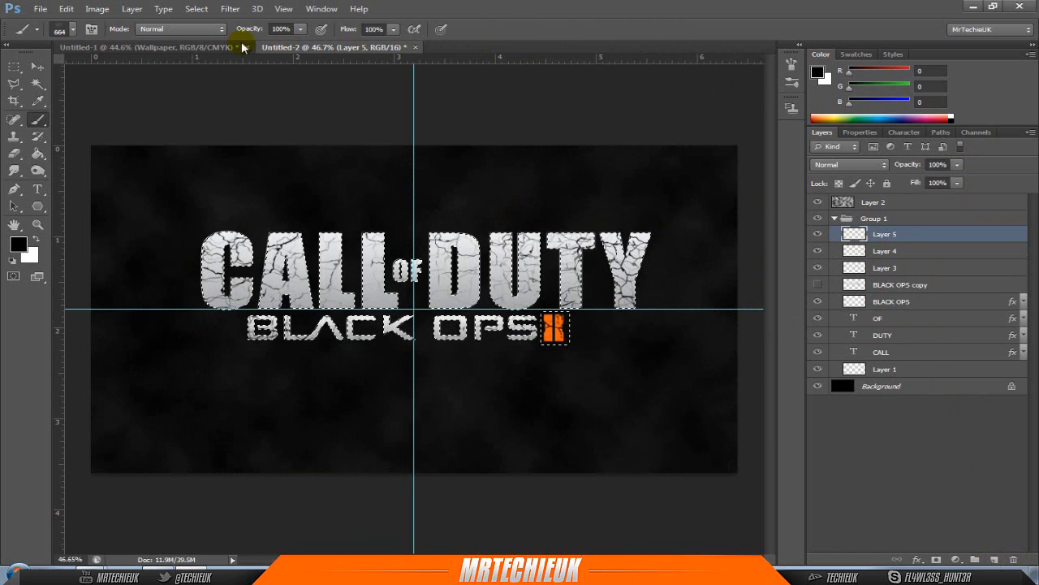
left_click(14, 66)
key("ctrl+d")
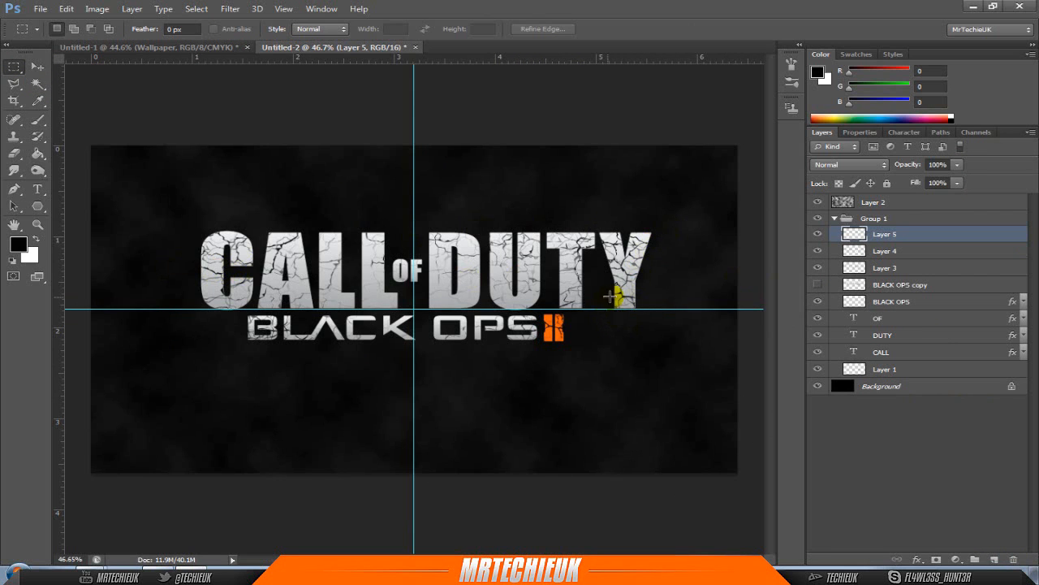
scroll(467, 247, "up", 2)
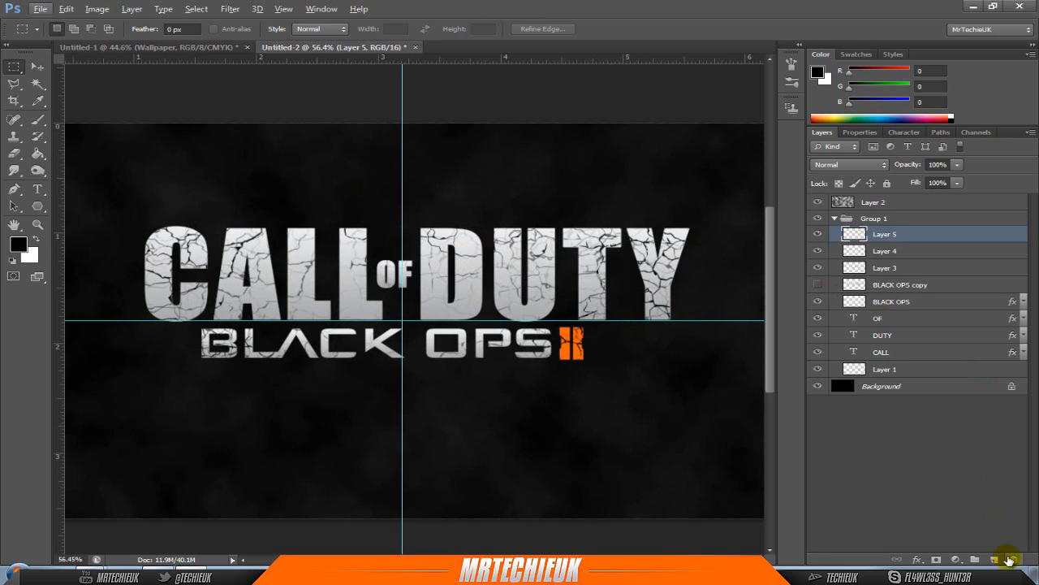
Step: Add a new layer above the crack layers and switch the Brush tool to the plain round preset
left_click(999, 560)
scroll(404, 257, "down", 3)
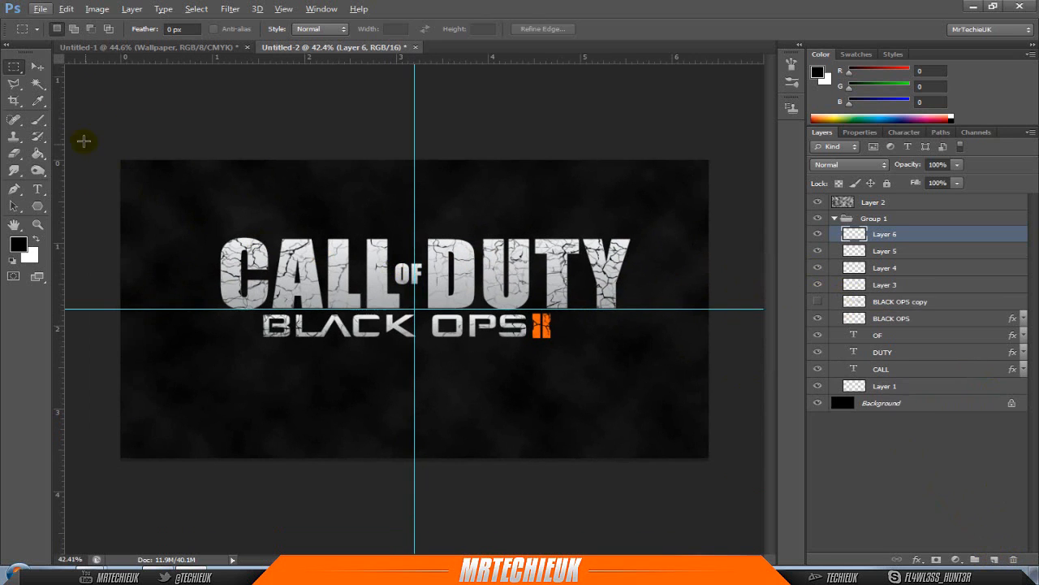
left_click(38, 120)
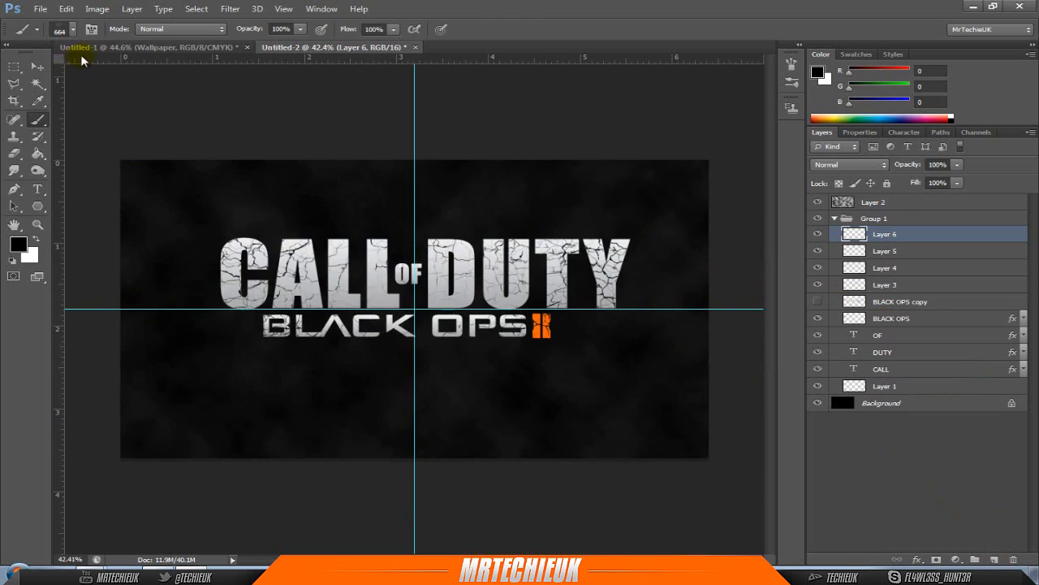
right_click(292, 299)
scroll(893, 434, "up", 2)
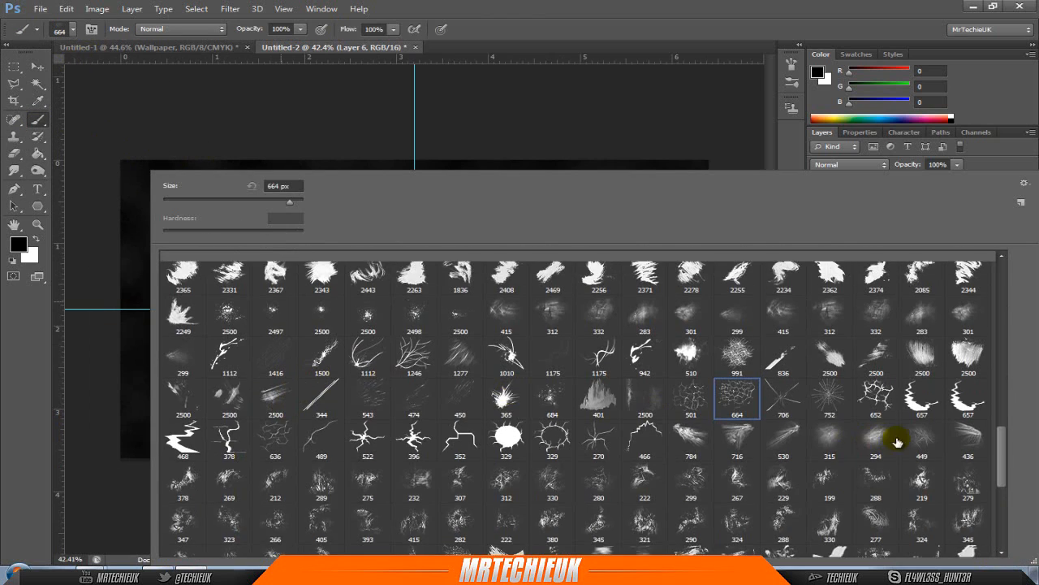
mouse_move(987, 439)
left_mouse_down()
mouse_move(1004, 417)
mouse_move(975, 274)
mouse_move(993, 261)
left_mouse_up()
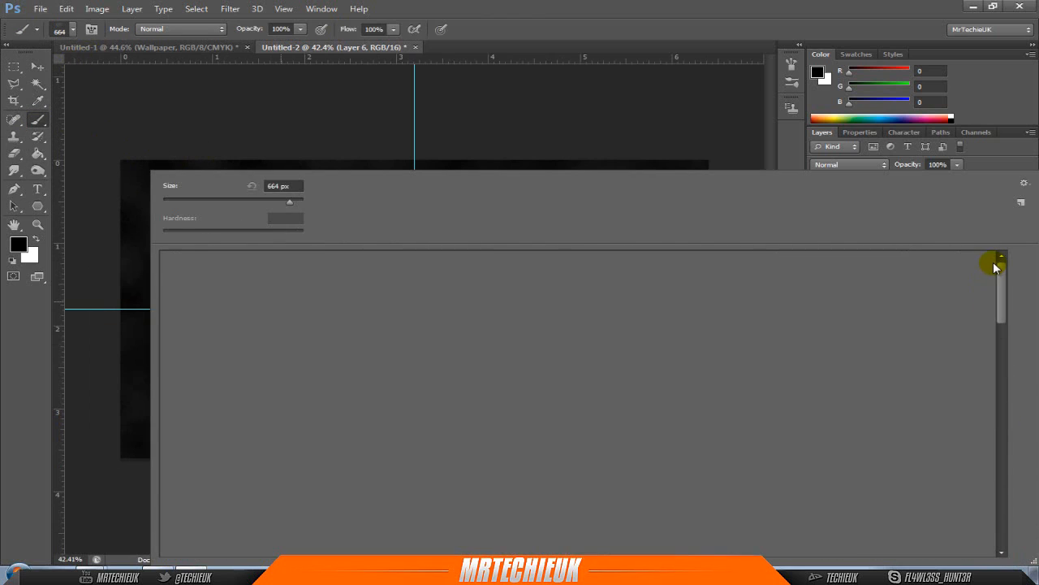
left_click(230, 269)
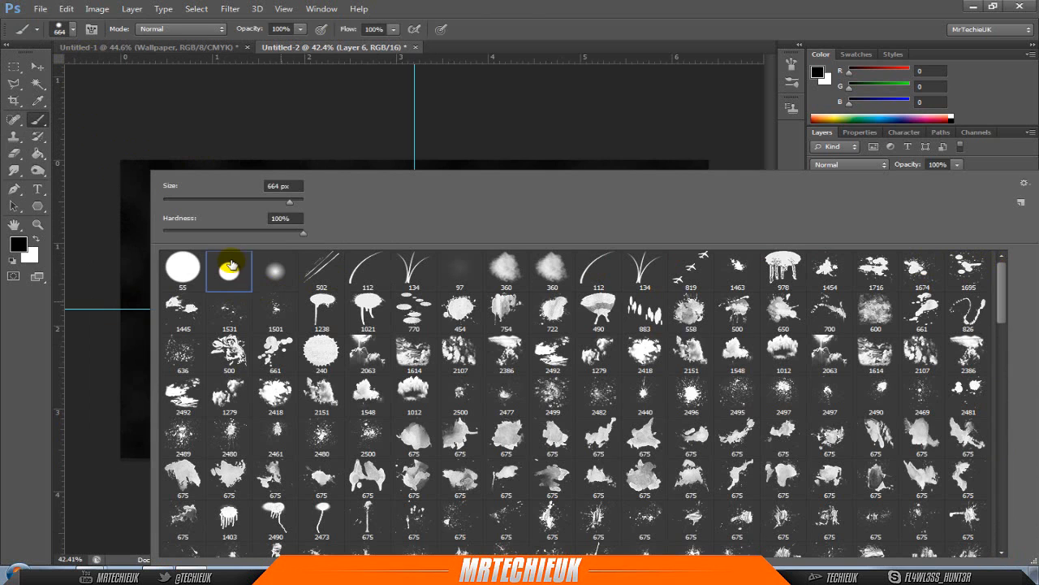
left_click(593, 3)
left_click(519, 284)
key("ctrl+z")
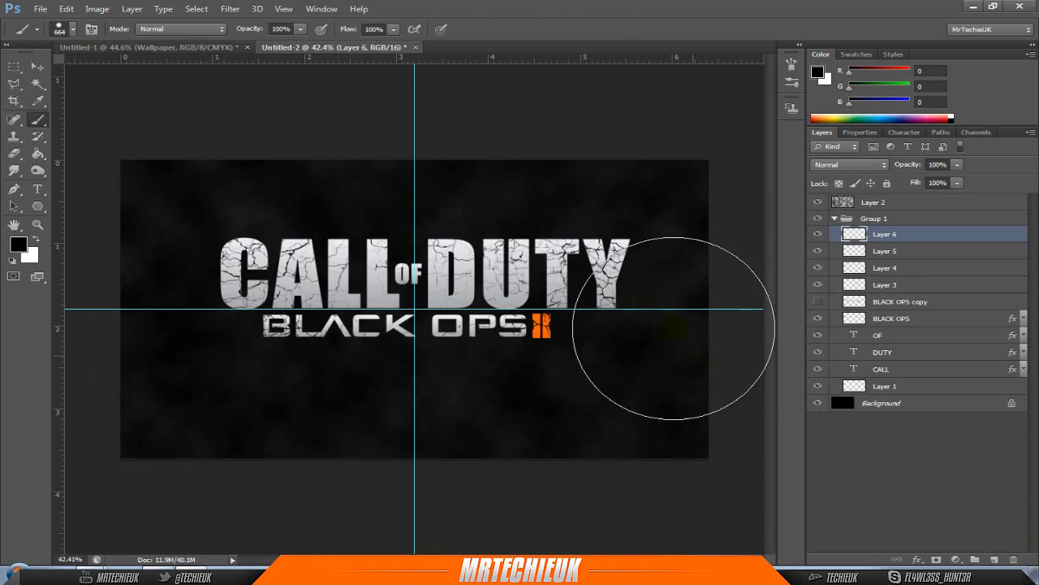
Step: Set the round brush's hardness to 0% and its size to 500 px
right_click(508, 276)
left_click_drag(286, 233, 94, 235)
left_click_drag(279, 186, 204, 186)
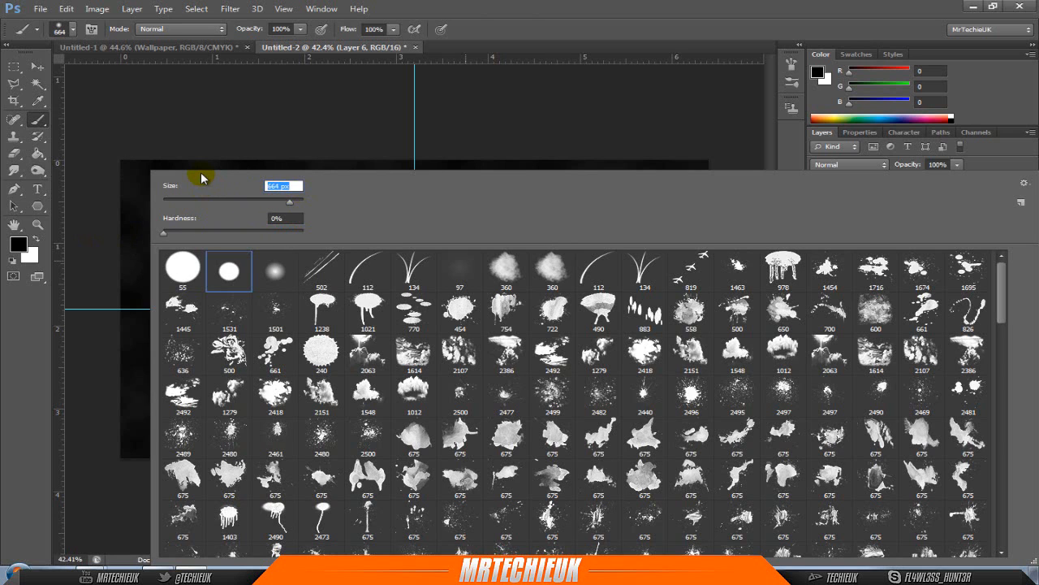
type("500")
key("Return")
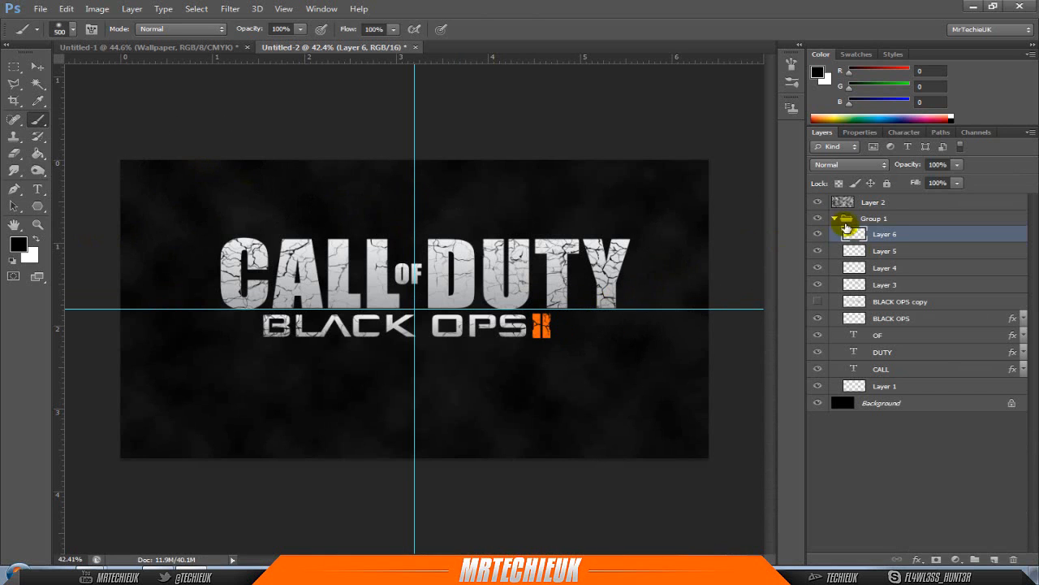
Step: Dab soft black spots across the lettering on the new layer and set its blend mode to Soft Light
left_click(634, 247)
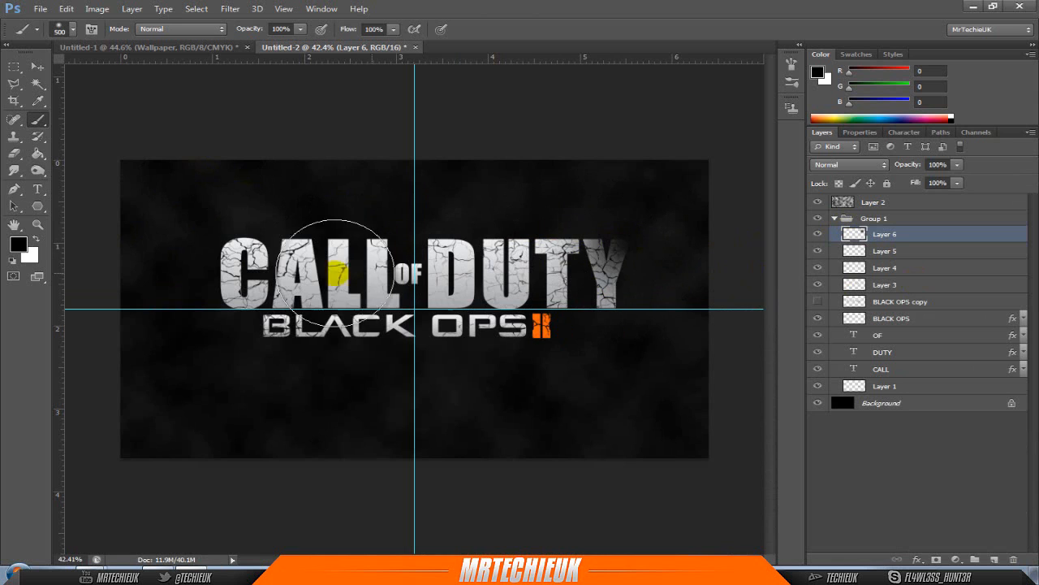
left_click(321, 277)
left_click(458, 311)
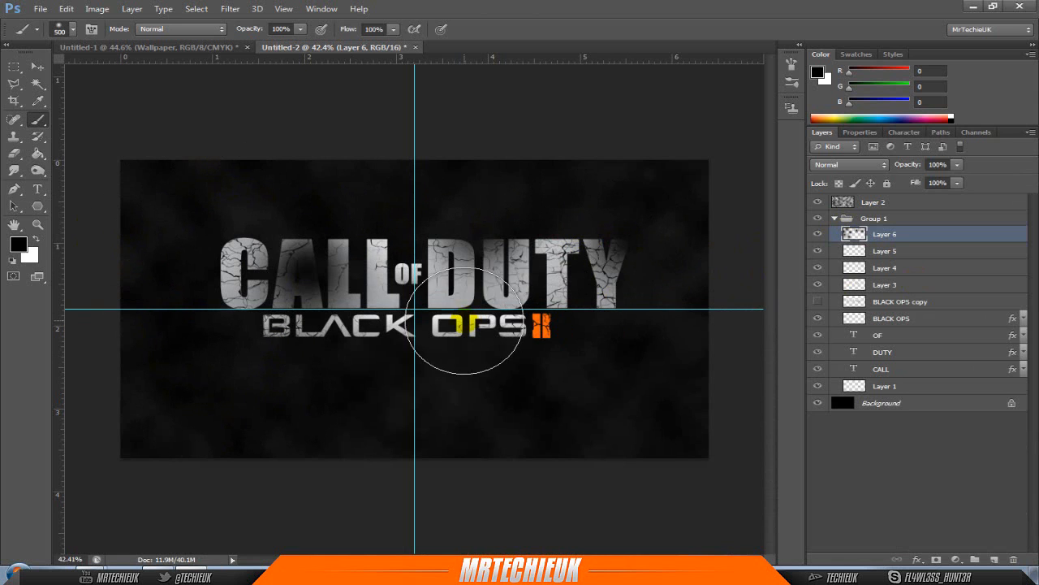
left_click(611, 295)
left_click(569, 269)
left_click(315, 327)
left_click(209, 265)
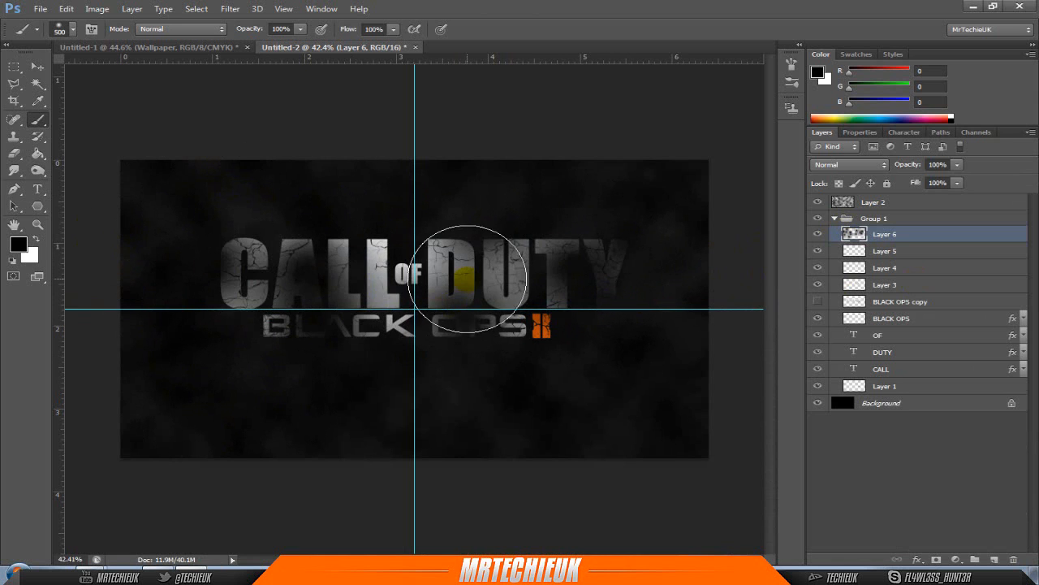
left_click(470, 278)
left_click(320, 337)
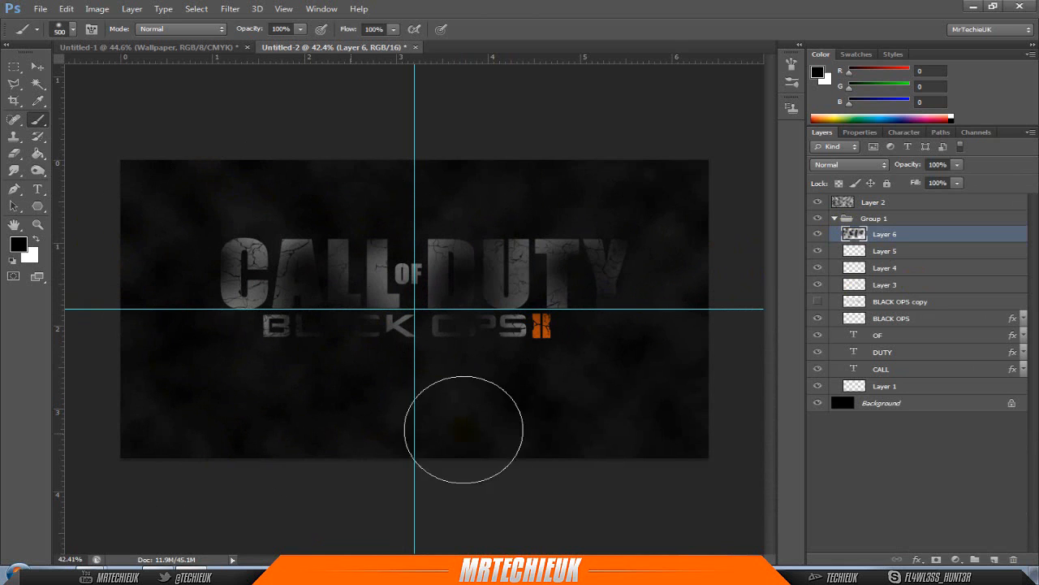
left_click(232, 258)
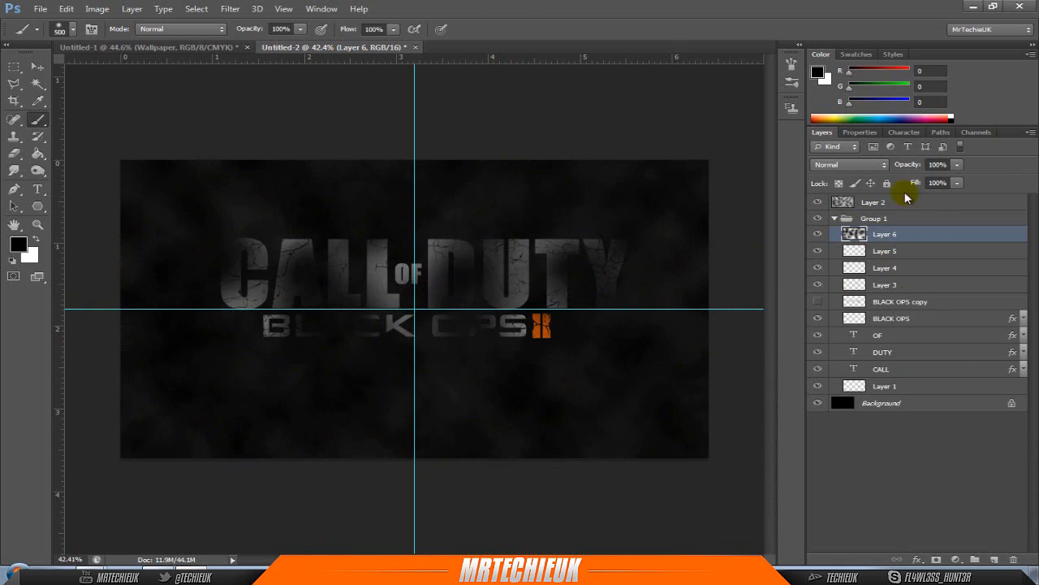
left_click(876, 165)
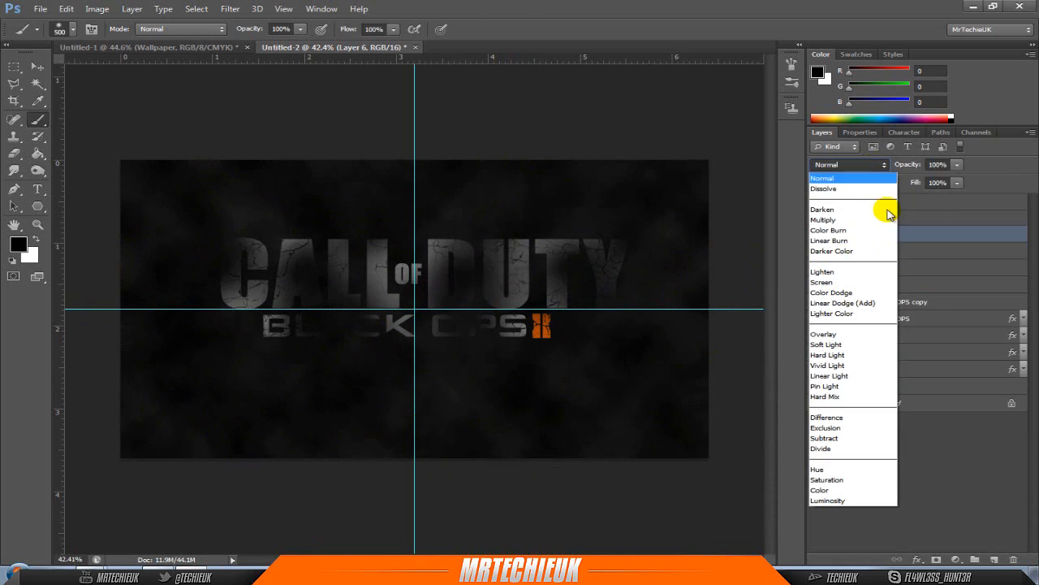
left_click(844, 348)
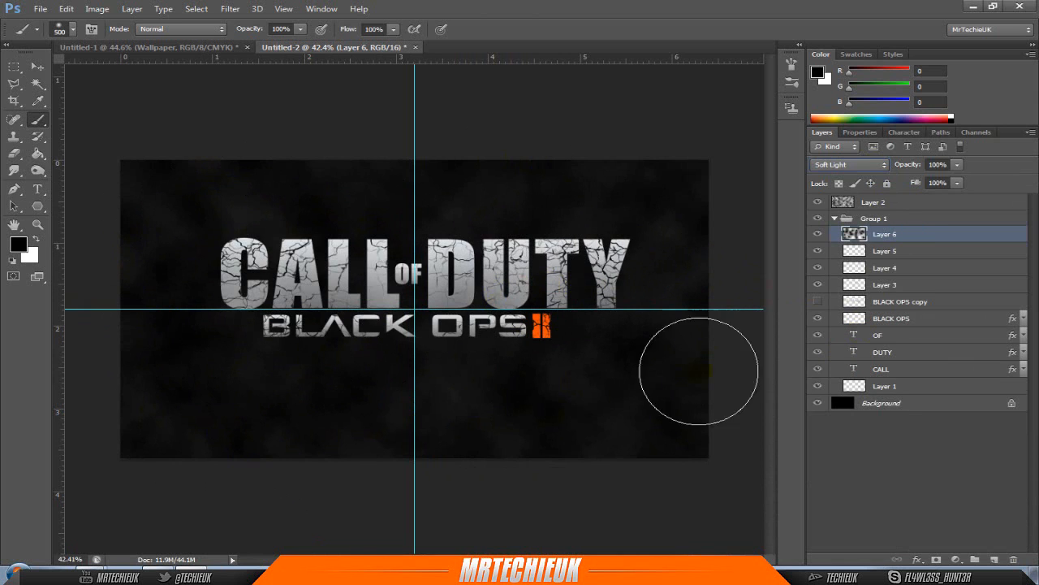
Step: Add another layer and dab soft white spots over the lettering and around the canvas
left_click(992, 559)
left_click(33, 236)
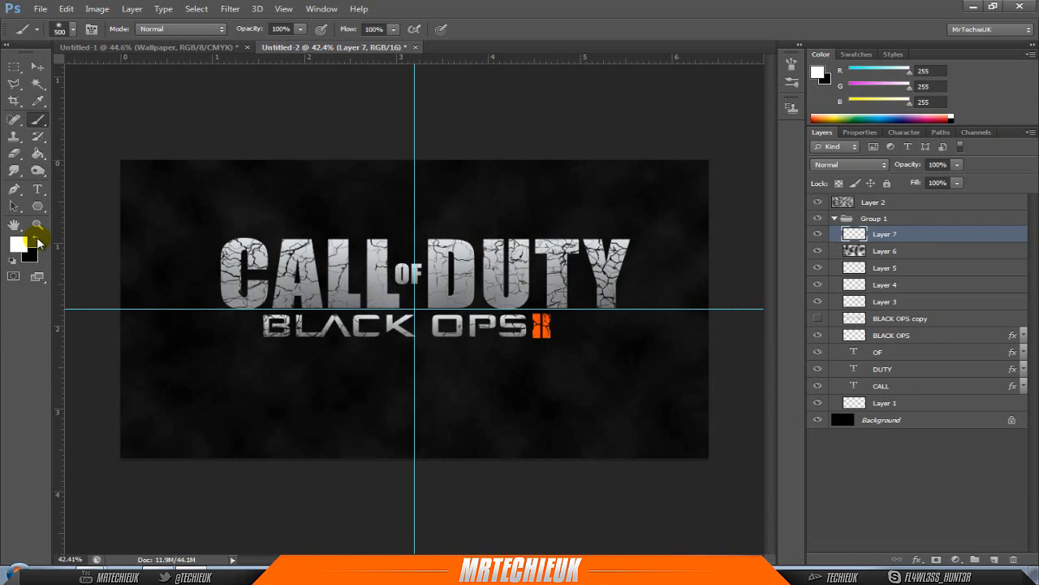
left_click(211, 211)
left_click(109, 311)
left_click(169, 443)
left_click(465, 373)
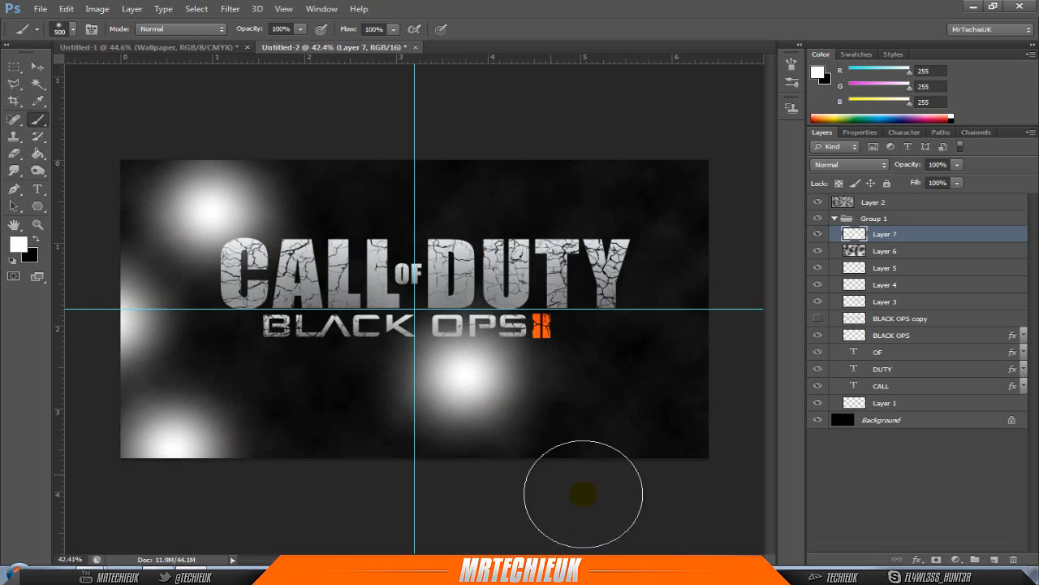
left_click(581, 490)
left_click(668, 239)
left_click(447, 161)
left_click(296, 370)
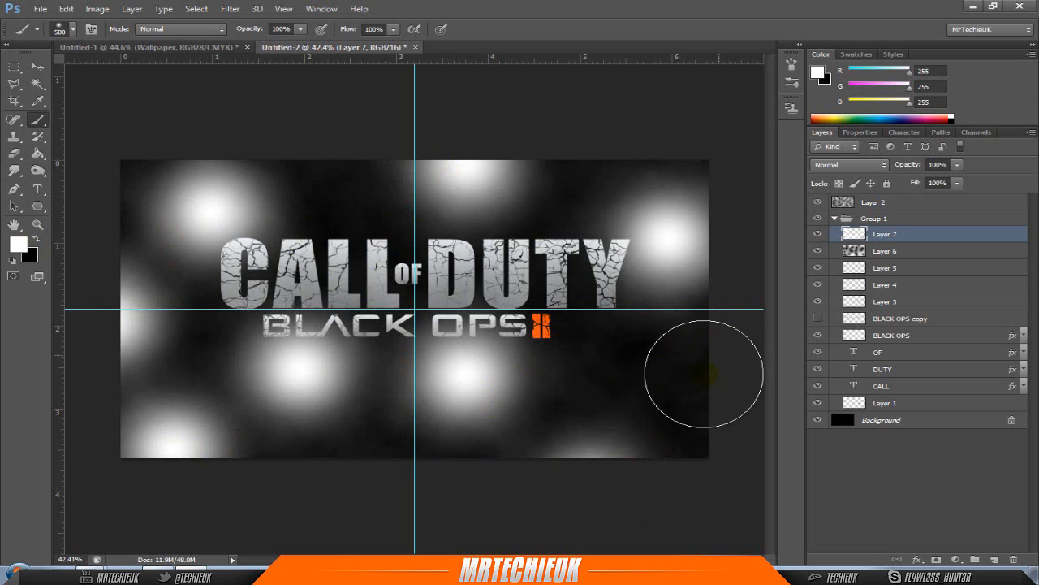
left_click(682, 379)
left_click(378, 273)
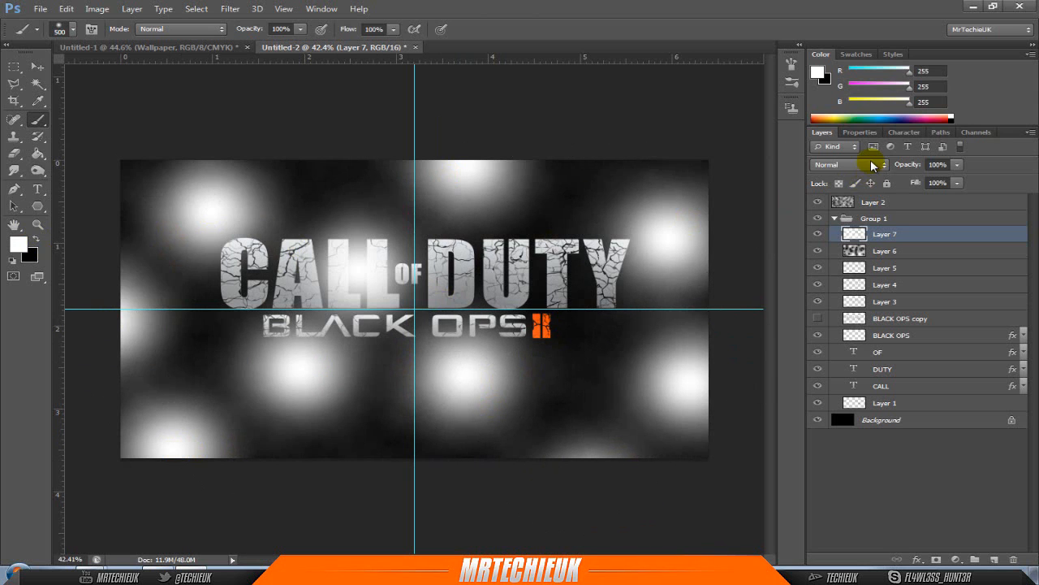
Step: Set the white-spot layer to Soft Light, place it above the cloud layer and lower its opacity to 43%
left_click(876, 166)
left_click(836, 345)
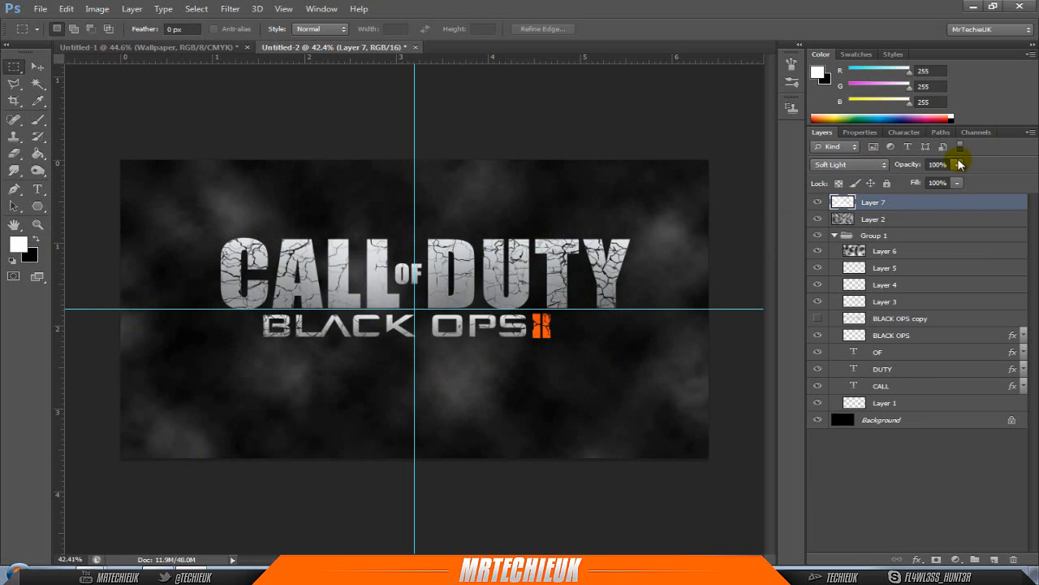
left_click(958, 165)
left_click_drag(962, 179, 921, 184)
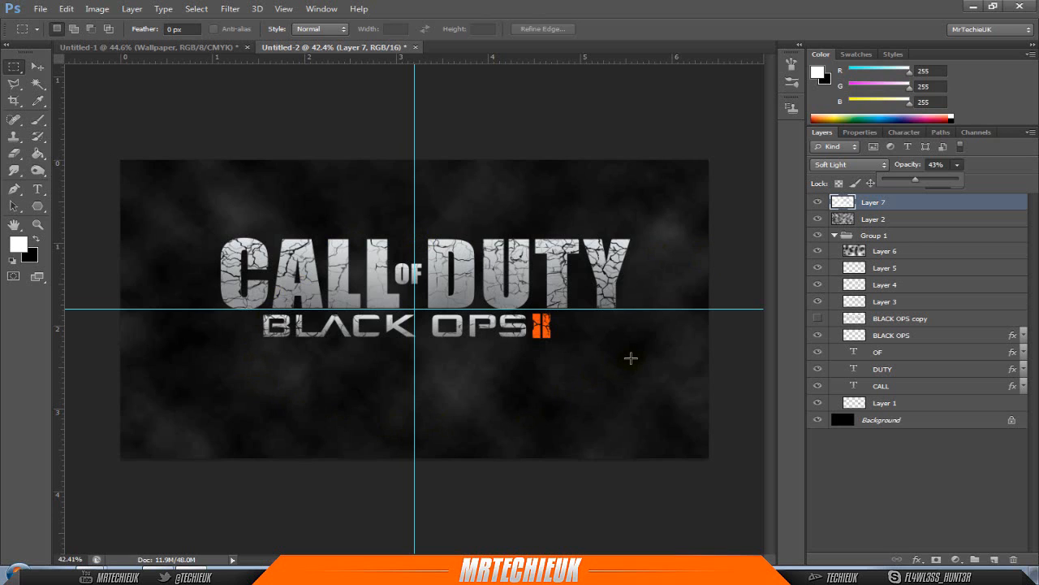
Step: Compare the wallpaper with the finished example in the other open document
left_click(204, 49)
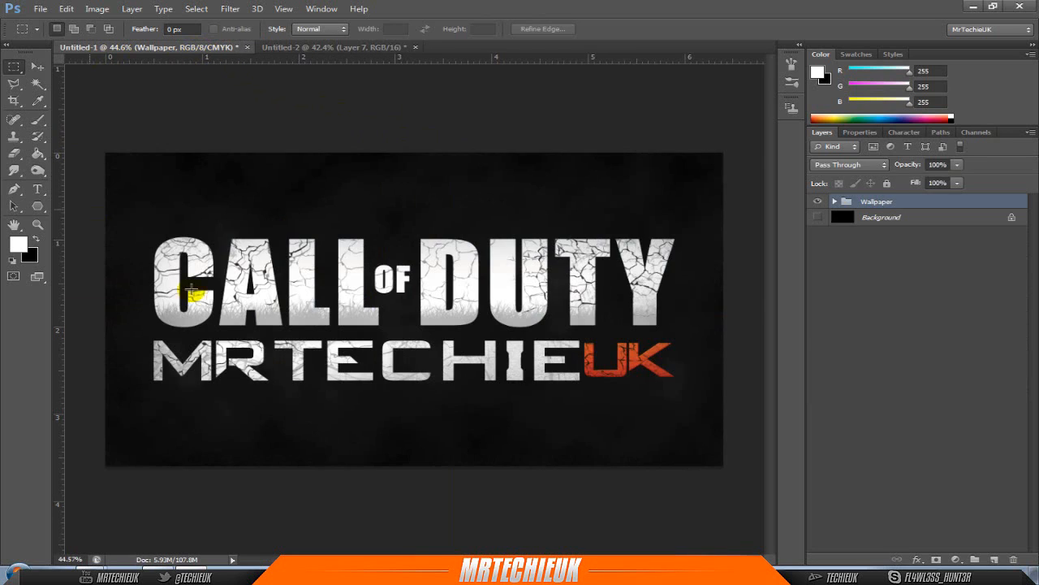
left_click(312, 47)
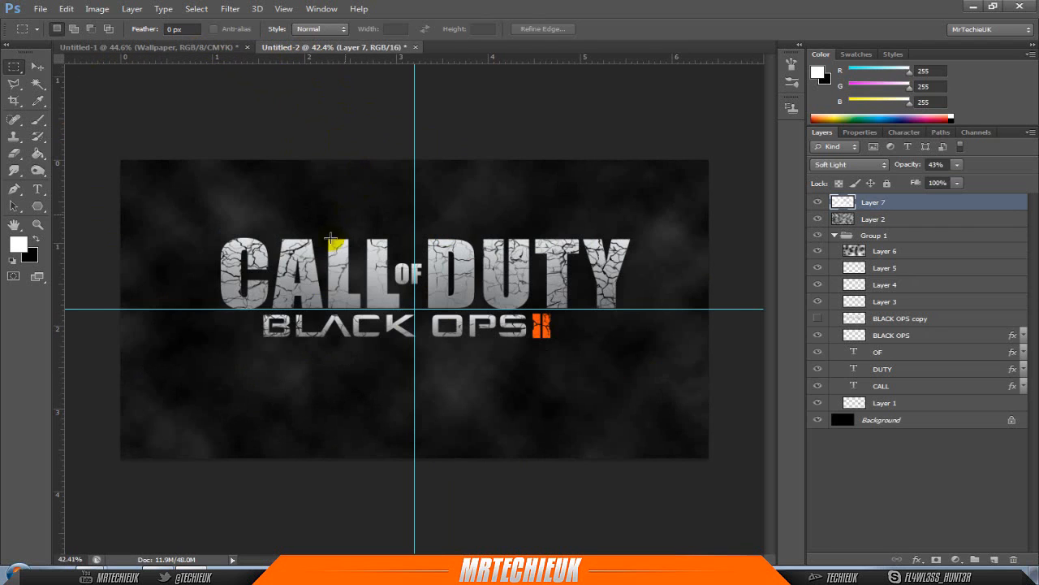
left_click(172, 48)
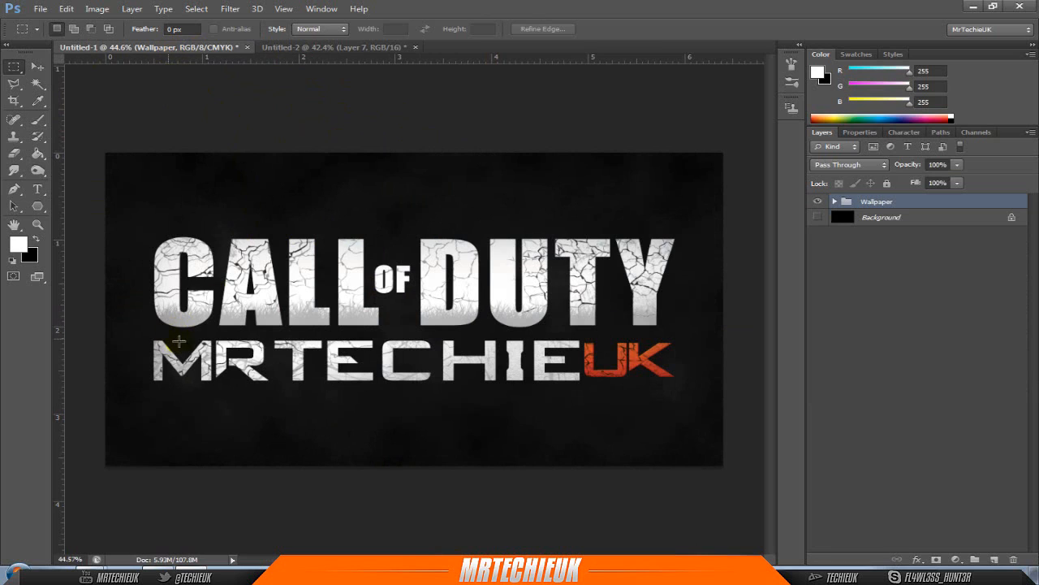